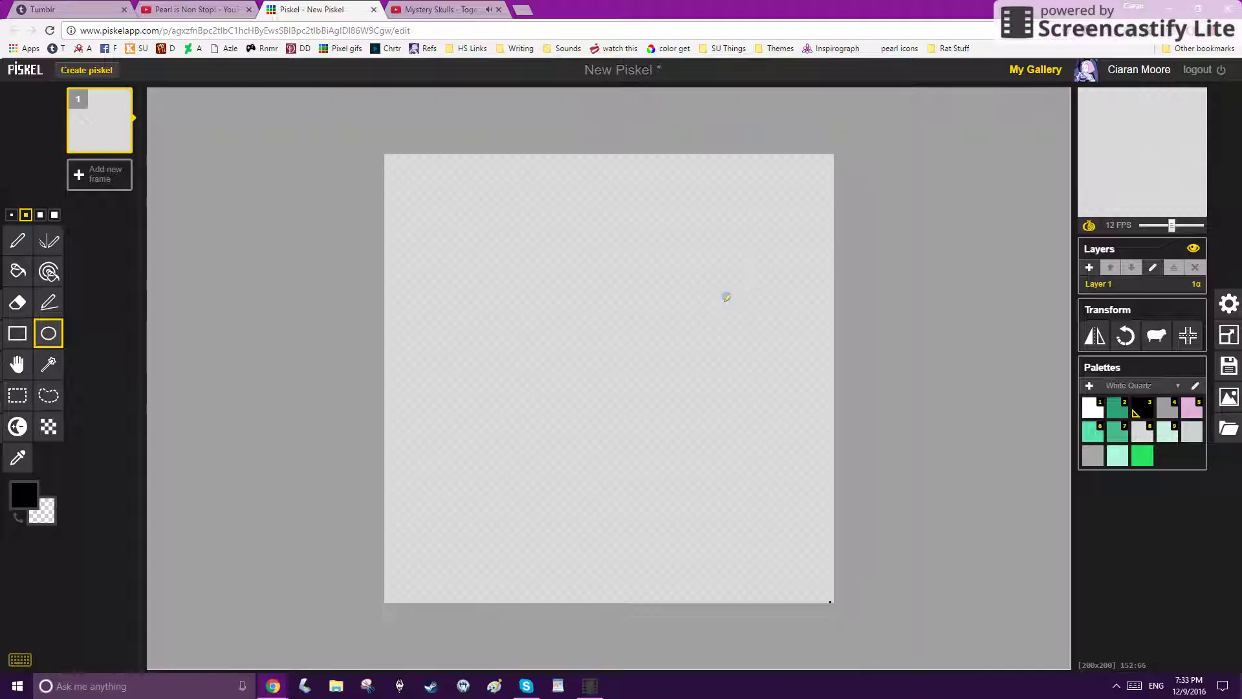
# Step: Draw a black circle outline for the head in the upper right part of the canvas
pyautogui.moveTo(656, 267); pyautogui.dragTo(760, 370)
pyautogui.scroll(10, 759, 370)
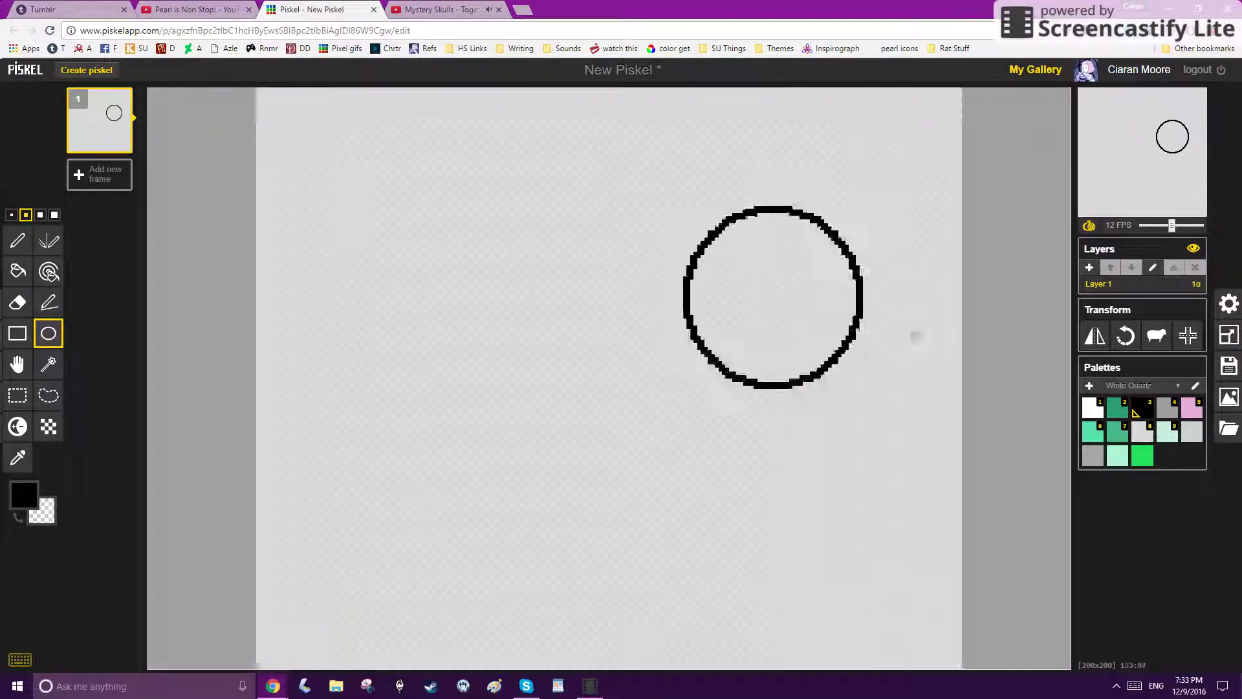
pyautogui.moveTo(1198, 139); pyautogui.dragTo(1195, 140)
# Step: Sketch a rounded cheek and jaw outline freehand with the Pen tool, bulging out below the left side of the head circle
pyautogui.click(15, 243)
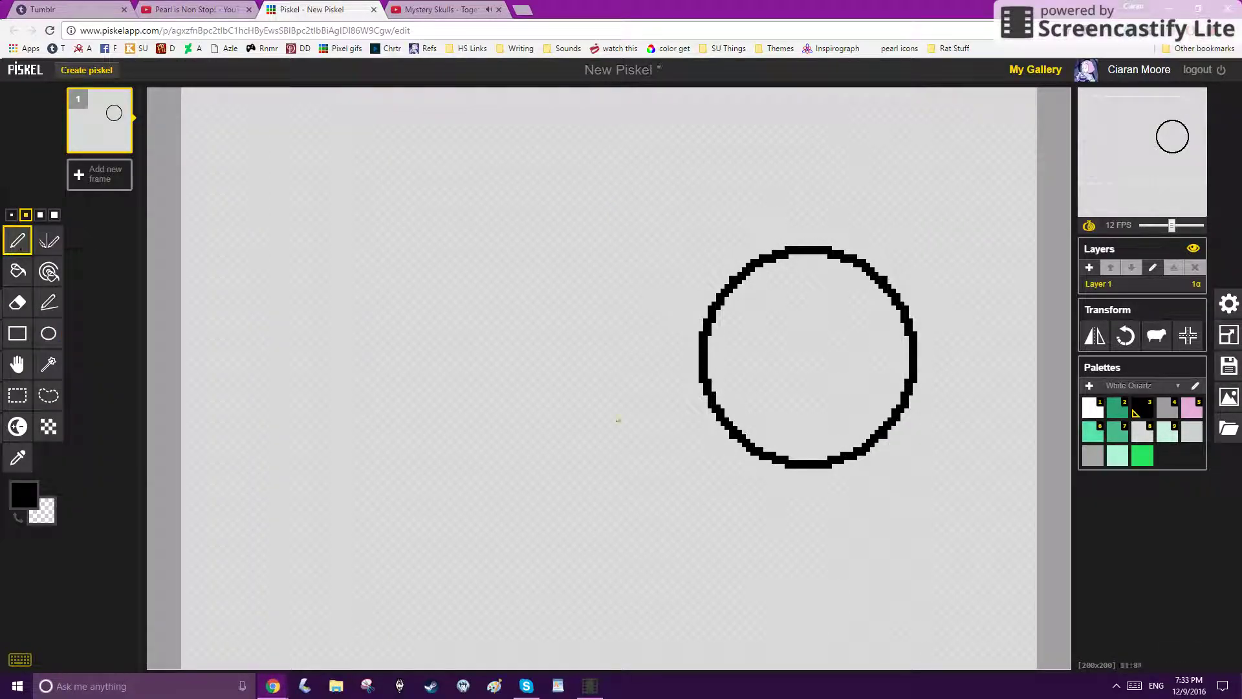
pyautogui.moveTo(706, 414)
pyautogui.mouseDown()
pyautogui.moveTo(662, 444)
pyautogui.moveTo(638, 485)
pyautogui.mouseUp()
pyautogui.hotkey('ctrl', 'z')
pyautogui.moveTo(707, 387)
pyautogui.mouseDown()
pyautogui.moveTo(666, 458)
pyautogui.moveTo(780, 534)
pyautogui.moveTo(867, 499)
pyautogui.mouseUp()
pyautogui.hotkey('ctrl', 'z')
pyautogui.moveTo(704, 400)
pyautogui.mouseDown()
pyautogui.moveTo(640, 500)
pyautogui.moveTo(707, 547)
pyautogui.moveTo(820, 522)
pyautogui.moveTo(863, 487)
pyautogui.moveTo(908, 368)
pyautogui.mouseUp()
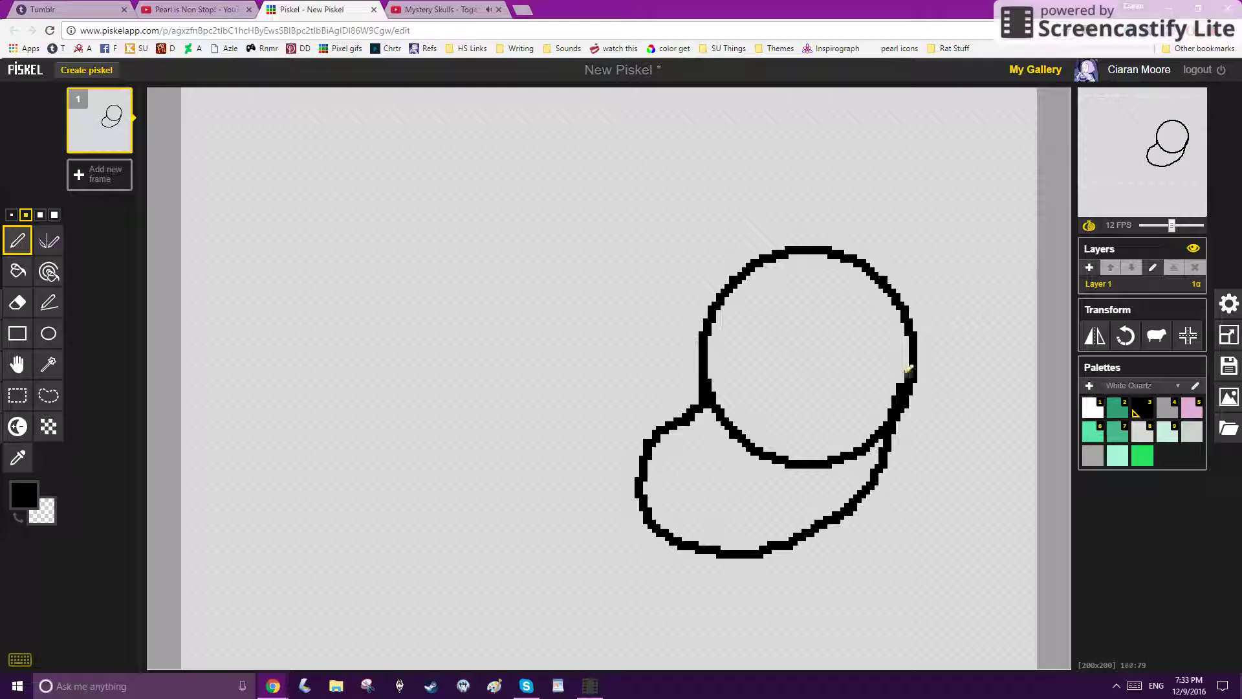
# Step: Draw the neck and both sloping shoulder lines below the jaw
pyautogui.moveTo(1189, 137); pyautogui.dragTo(1192, 168)
pyautogui.scroll(5, 890, 202)
pyautogui.moveTo(897, 155)
pyautogui.mouseDown()
pyautogui.moveTo(862, 245)
pyautogui.moveTo(866, 389)
pyautogui.moveTo(1040, 570)
pyautogui.moveTo(1059, 667)
pyautogui.mouseUp()
pyautogui.hotkey('ctrl', 'z')
pyautogui.moveTo(899, 152)
pyautogui.mouseDown()
pyautogui.moveTo(864, 320)
pyautogui.moveTo(1070, 551)
pyautogui.mouseUp()
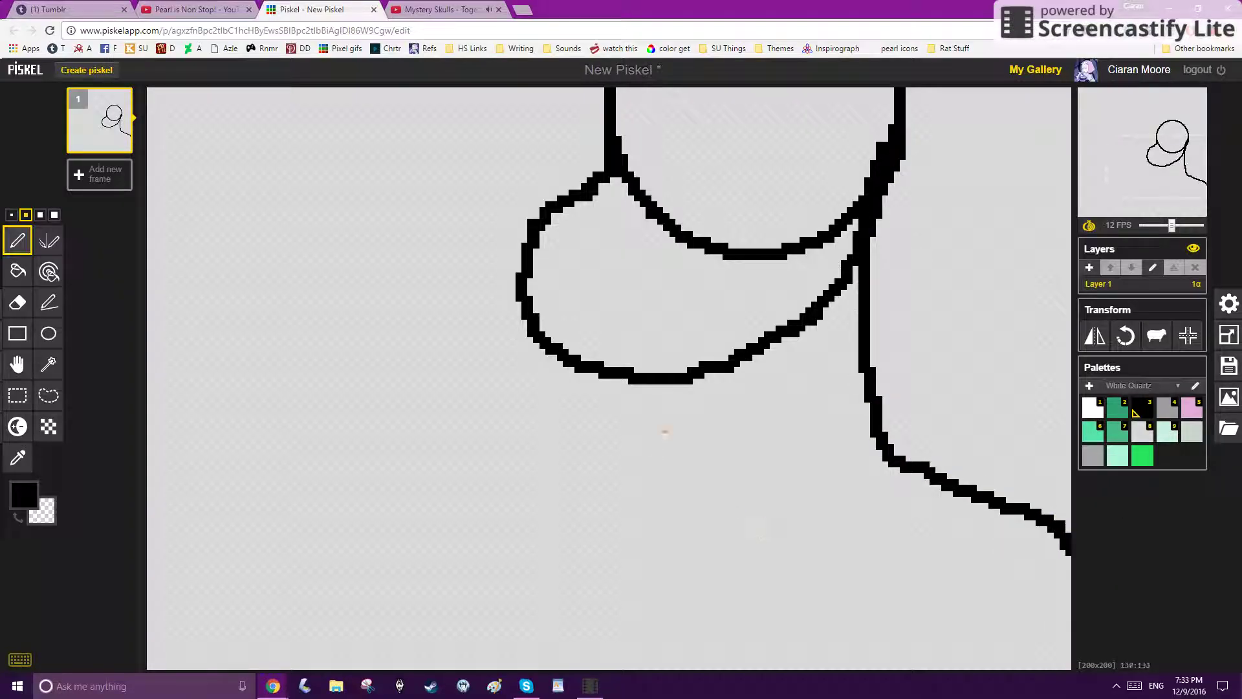
pyautogui.moveTo(731, 359)
pyautogui.mouseDown()
pyautogui.moveTo(704, 434)
pyautogui.moveTo(609, 482)
pyautogui.moveTo(486, 510)
pyautogui.moveTo(376, 609)
pyautogui.moveTo(336, 696)
pyautogui.moveTo(347, 668)
pyautogui.mouseUp()
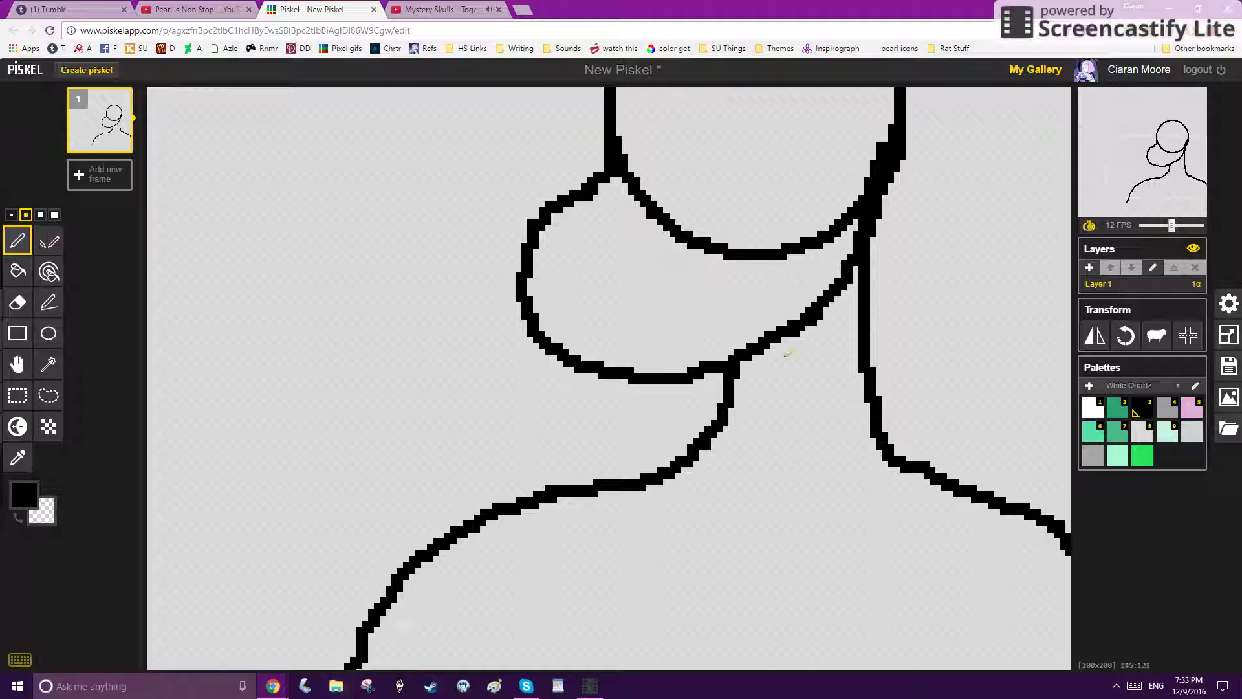
# Step: Draw the inner arm lines below both shoulders and a short horizontal sleeve edge on the right arm
pyautogui.scroll(-1, 619, 492)
pyautogui.scroll(-4, 620, 490)
pyautogui.moveTo(656, 543)
pyautogui.mouseDown()
pyautogui.moveTo(634, 590)
pyautogui.moveTo(626, 673)
pyautogui.mouseUp()
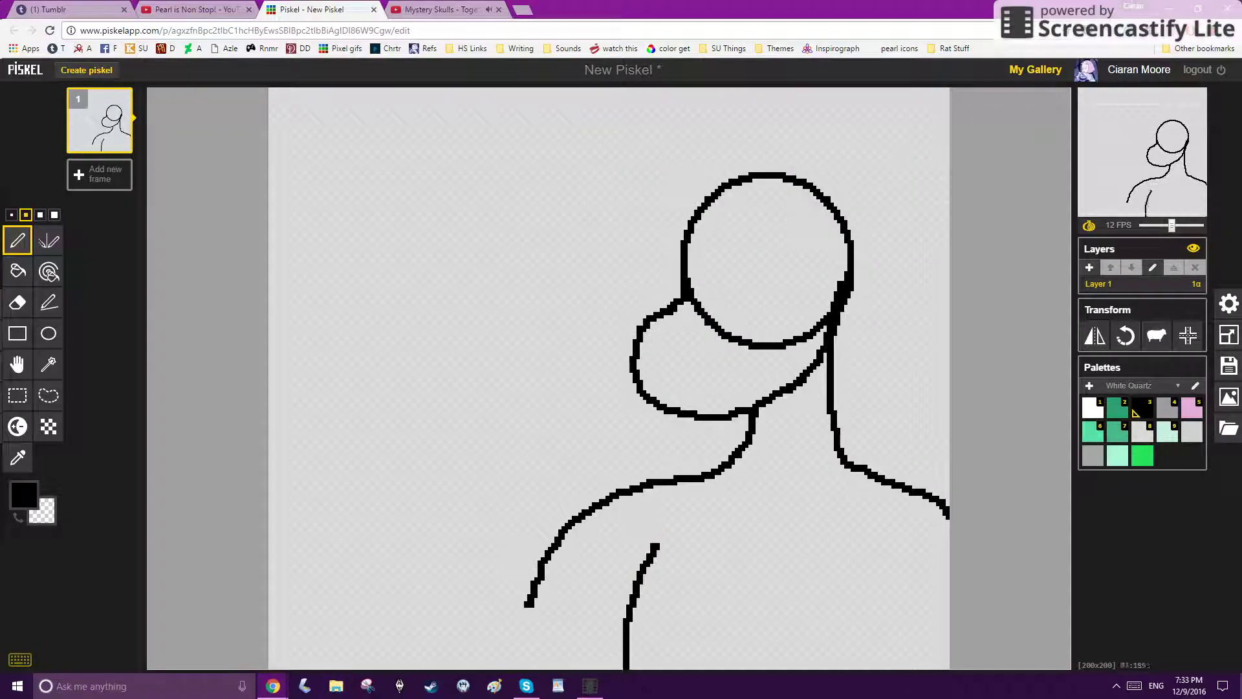
pyautogui.hotkey('ctrl', 'z')
pyautogui.moveTo(631, 584); pyautogui.dragTo(609, 669)
pyautogui.moveTo(908, 594)
pyautogui.mouseDown()
pyautogui.moveTo(922, 669)
pyautogui.moveTo(964, 607)
pyautogui.mouseUp()
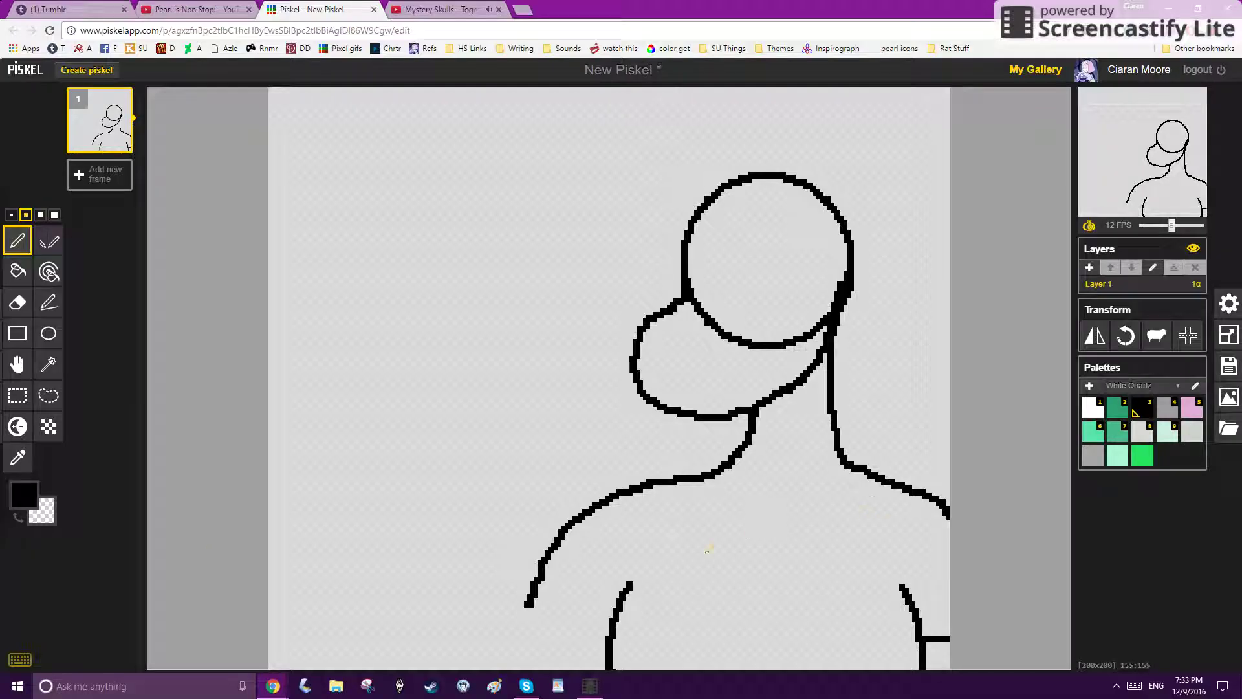
# Step: Erase the outer curve of the left shoulder and redraw it narrower with a curved sleeve hem, using a 2-pixel pen
pyautogui.click(18, 302)
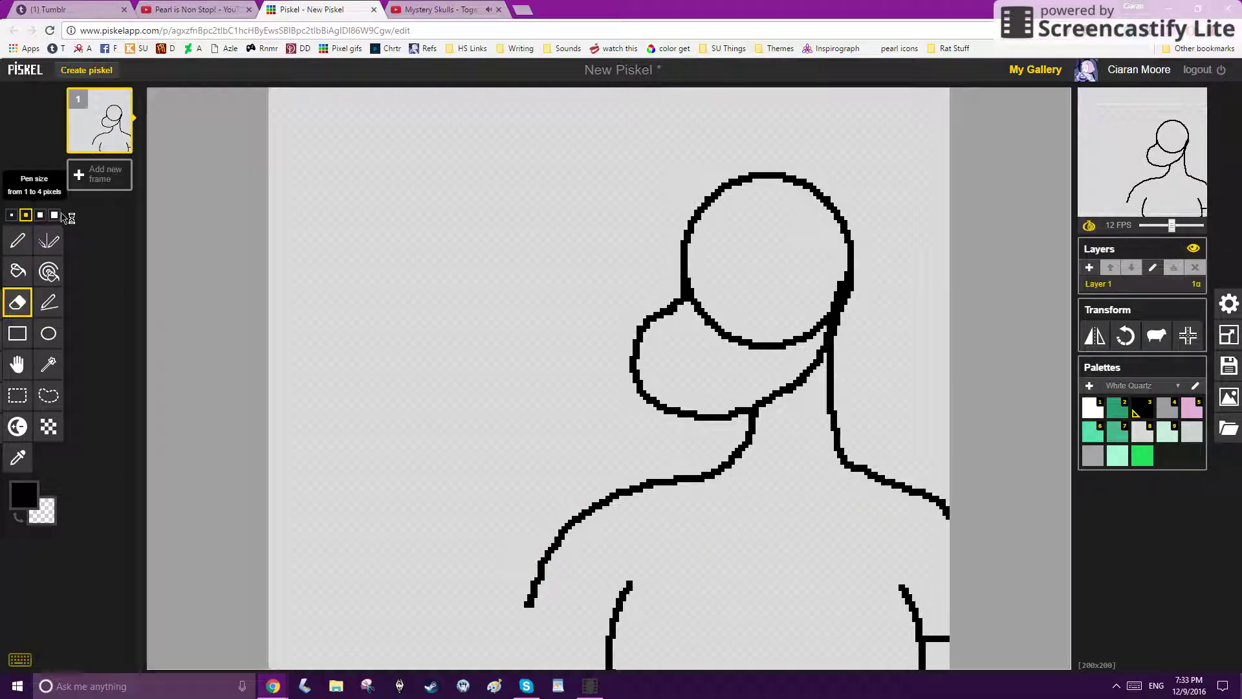
pyautogui.moveTo(613, 495)
pyautogui.mouseDown()
pyautogui.moveTo(512, 548)
pyautogui.moveTo(487, 398)
pyautogui.moveTo(599, 504)
pyautogui.moveTo(529, 579)
pyautogui.mouseUp()
pyautogui.click(55, 214)
pyautogui.moveTo(561, 525); pyautogui.dragTo(582, 513)
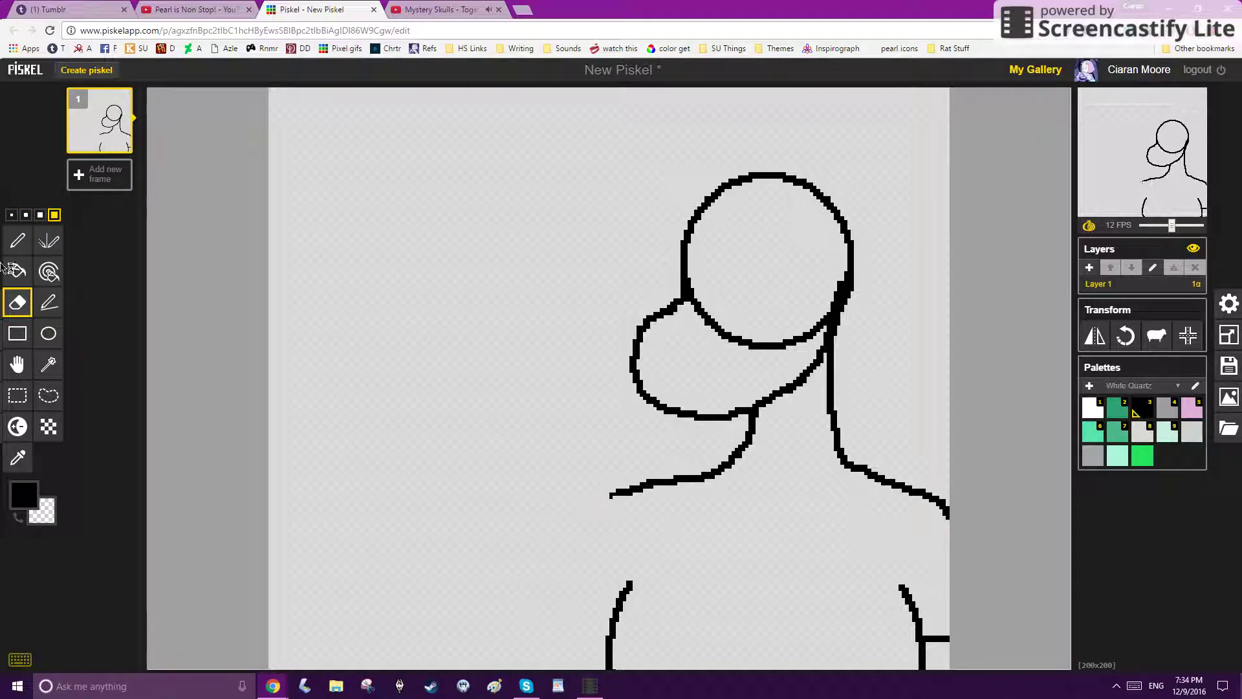
pyautogui.click(26, 215)
pyautogui.click(17, 240)
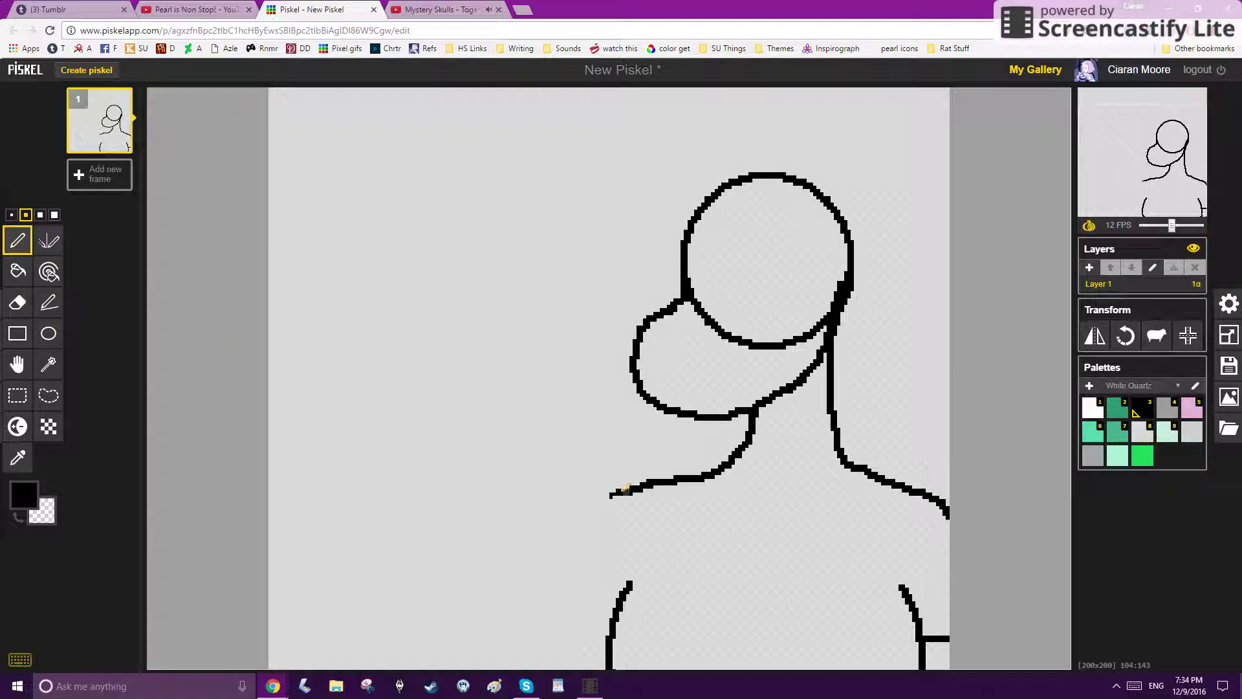
pyautogui.moveTo(626, 487)
pyautogui.mouseDown()
pyautogui.moveTo(568, 584)
pyautogui.moveTo(585, 648)
pyautogui.moveTo(600, 638)
pyautogui.mouseUp()
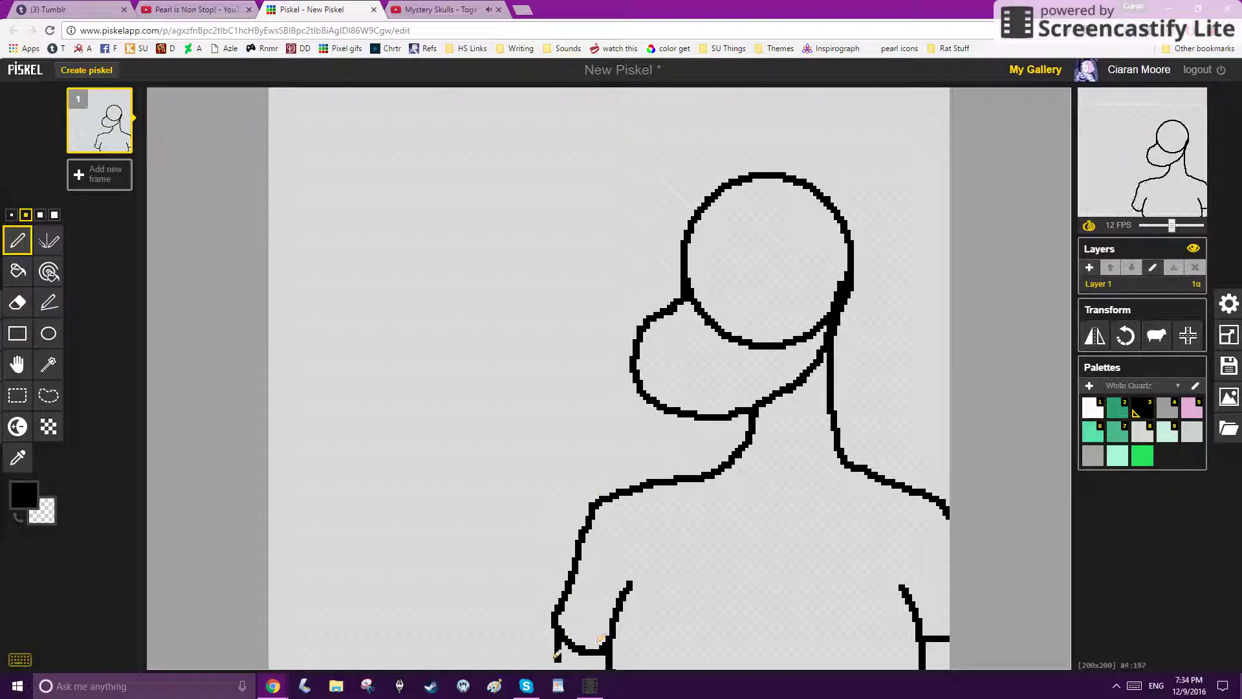
# Step: Draw a teardrop shape below the neck and a curved neckline around it, joining both shoulders
pyautogui.scroll(4, 713, 490)
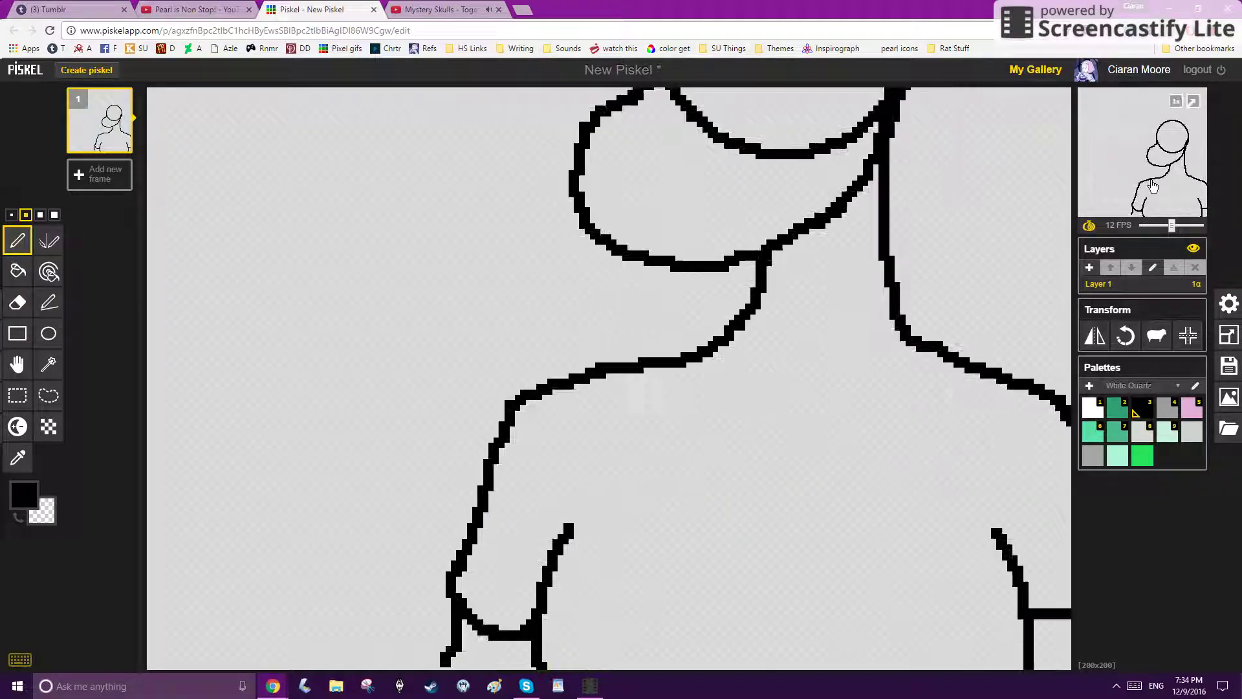
pyautogui.moveTo(819, 388)
pyautogui.mouseDown()
pyautogui.moveTo(842, 527)
pyautogui.moveTo(863, 457)
pyautogui.moveTo(828, 383)
pyautogui.mouseUp()
pyautogui.hotkey('ctrl', 'z')
pyautogui.moveTo(820, 361)
pyautogui.mouseDown()
pyautogui.moveTo(789, 429)
pyautogui.moveTo(838, 473)
pyautogui.moveTo(834, 368)
pyautogui.mouseUp()
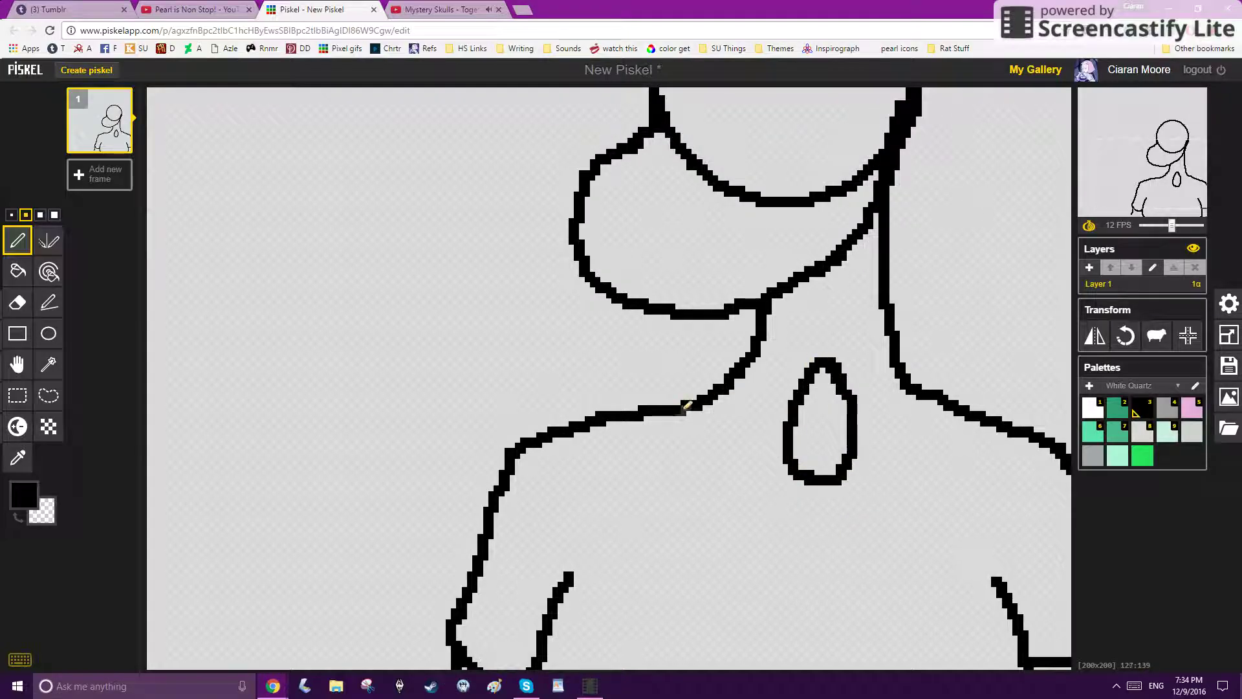
pyautogui.moveTo(686, 405)
pyautogui.mouseDown()
pyautogui.moveTo(817, 523)
pyautogui.moveTo(954, 458)
pyautogui.moveTo(970, 405)
pyautogui.mouseUp()
# Step: Erase the lower arc of the head circle inside the face with a 4-pixel eraser
pyautogui.scroll(2, 989, 382)
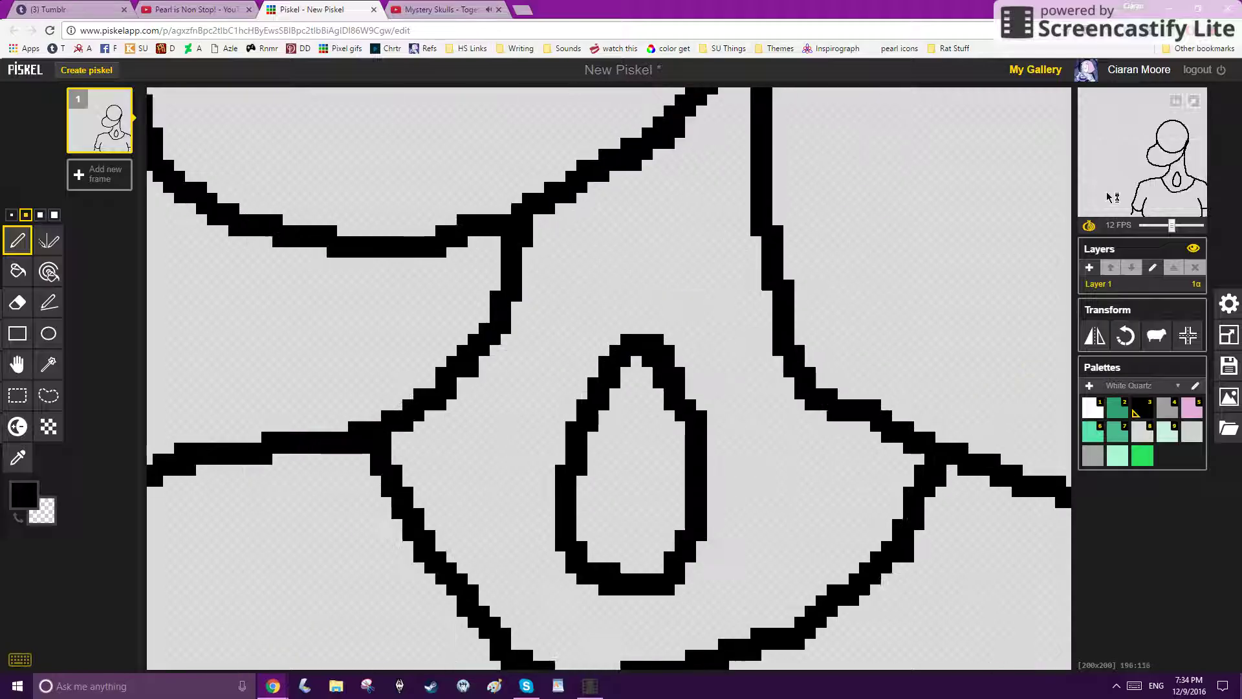
pyautogui.moveTo(1174, 159)
pyautogui.mouseDown()
pyautogui.moveTo(1167, 126)
pyautogui.moveTo(1167, 147)
pyautogui.mouseUp()
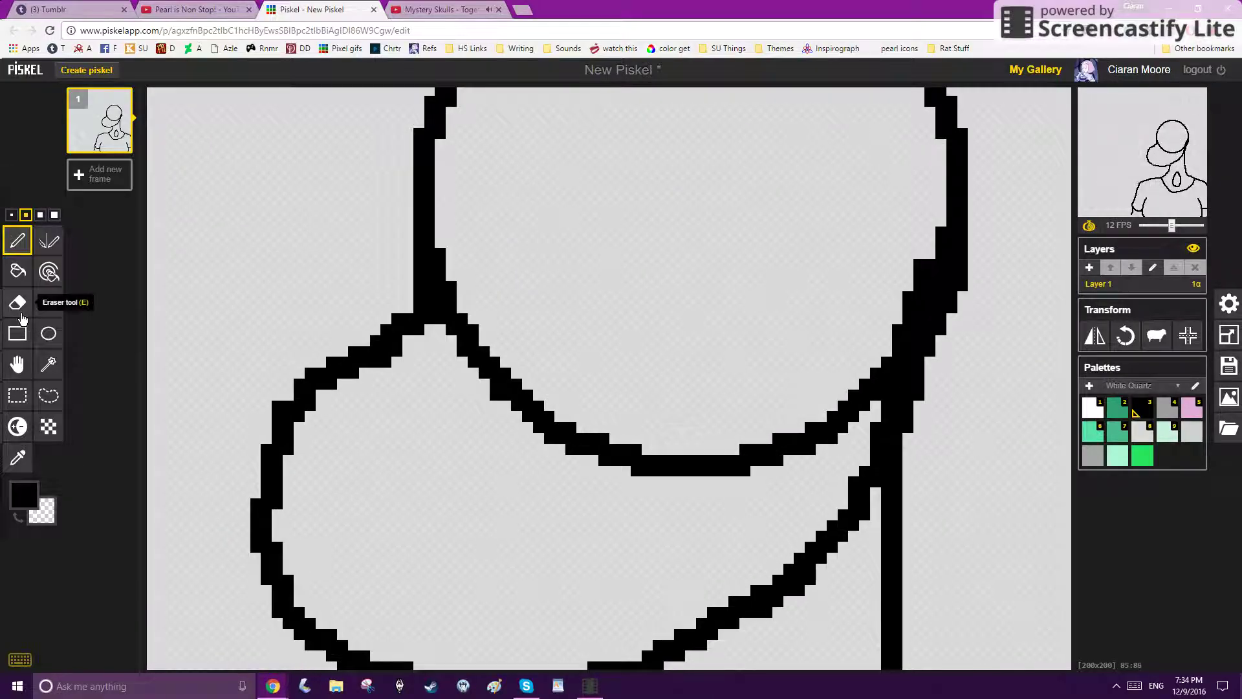
pyautogui.click(21, 315)
pyautogui.click(54, 214)
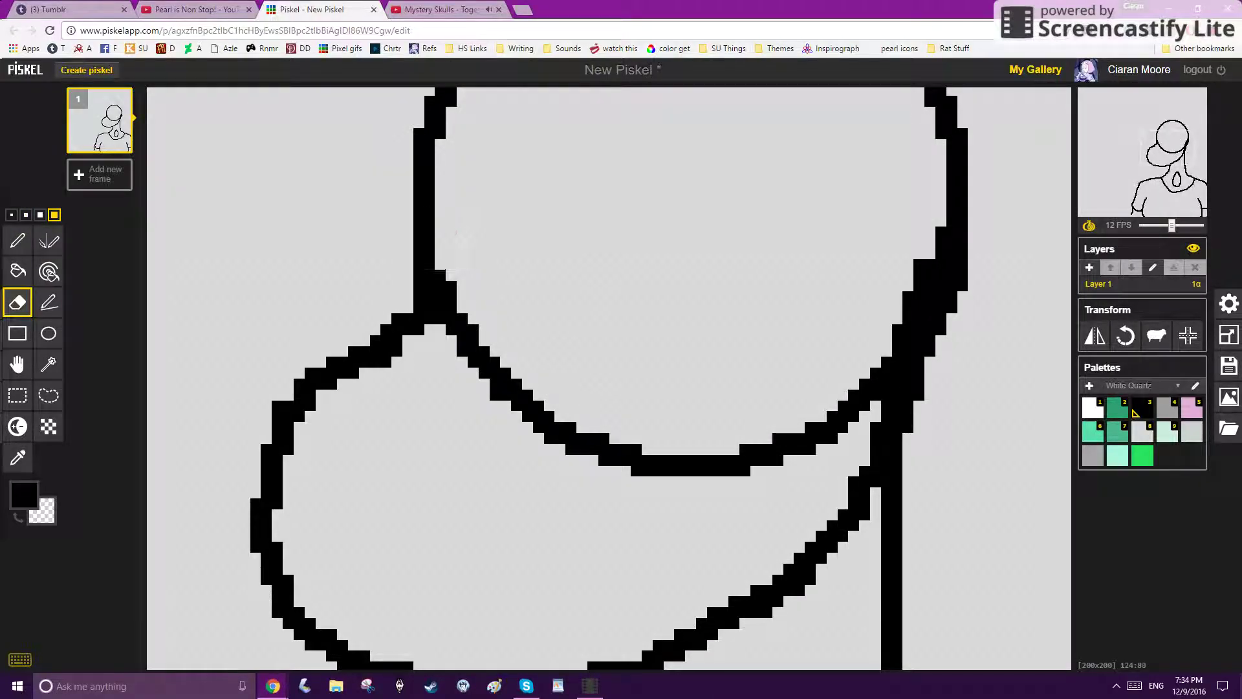
pyautogui.moveTo(453, 278)
pyautogui.mouseDown()
pyautogui.moveTo(452, 317)
pyautogui.moveTo(561, 414)
pyautogui.moveTo(651, 443)
pyautogui.moveTo(728, 442)
pyautogui.moveTo(821, 400)
pyautogui.moveTo(899, 267)
pyautogui.moveTo(903, 220)
pyautogui.mouseUp()
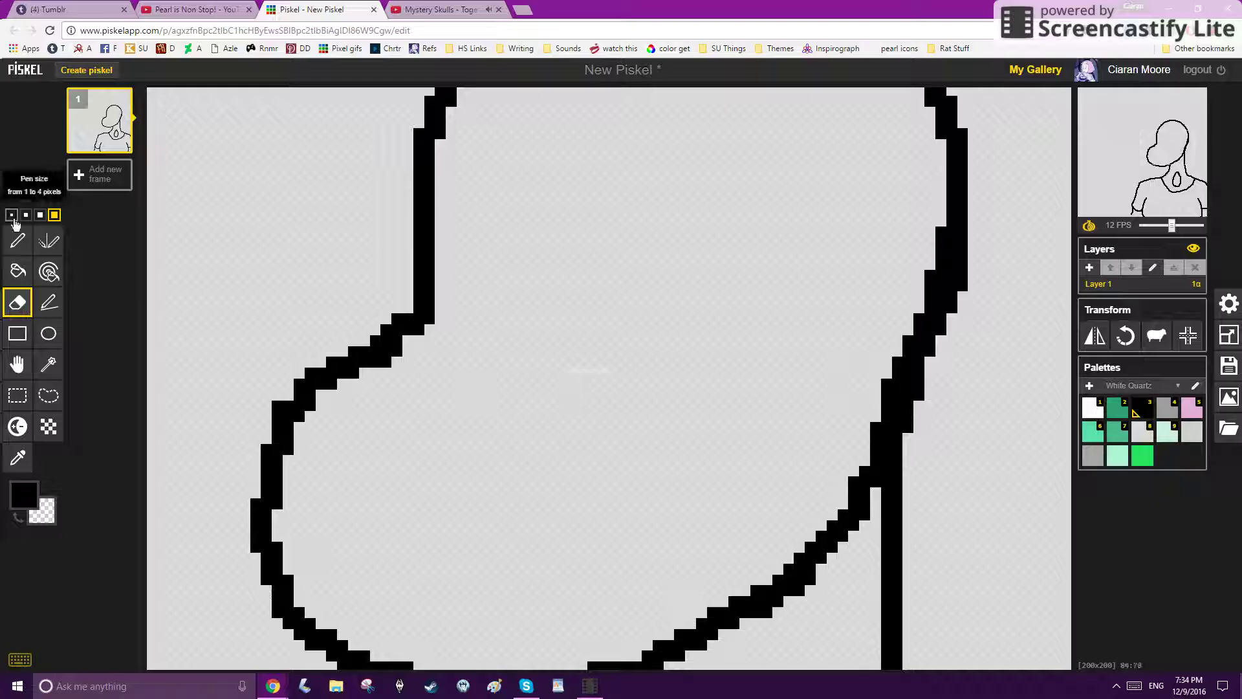
# Step: Draw the nose, a wavy line across the face above it, and a short mouth with a 2-pixel pen
pyautogui.click(26, 214)
pyautogui.click(18, 240)
pyautogui.moveTo(617, 349)
pyautogui.mouseDown()
pyautogui.moveTo(593, 387)
pyautogui.moveTo(640, 454)
pyautogui.mouseUp()
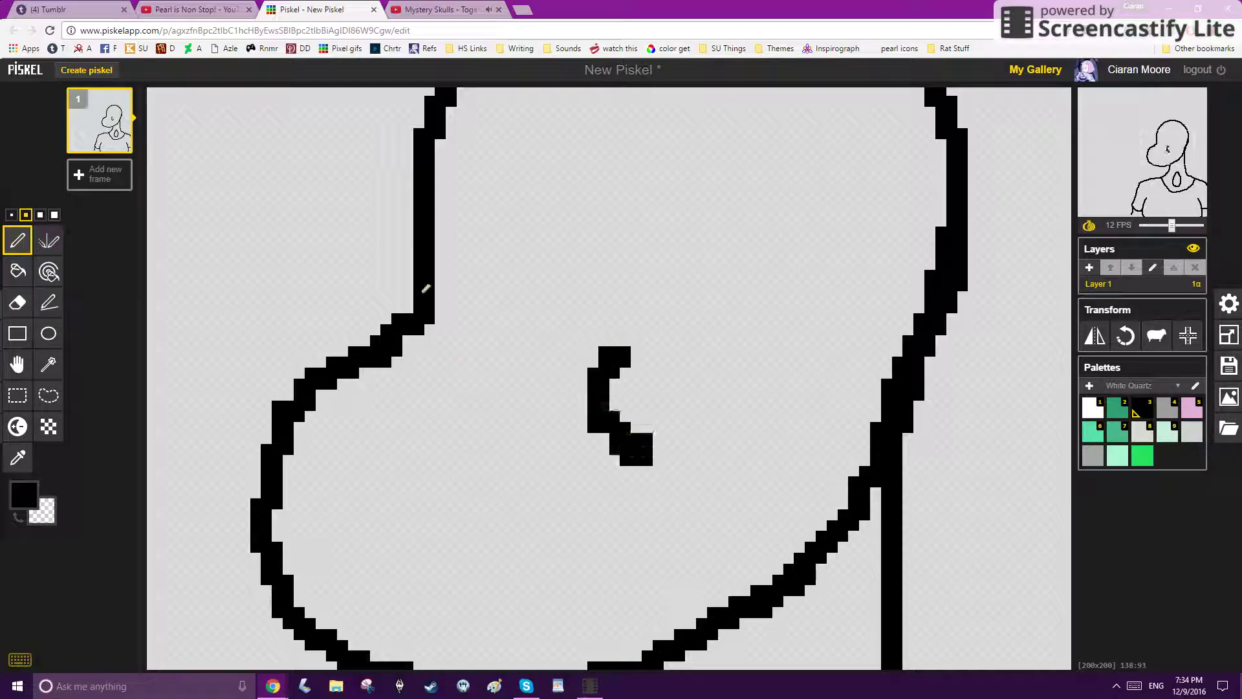
pyautogui.moveTo(423, 317)
pyautogui.mouseDown()
pyautogui.moveTo(493, 343)
pyautogui.moveTo(607, 299)
pyautogui.moveTo(828, 395)
pyautogui.moveTo(883, 388)
pyautogui.mouseUp()
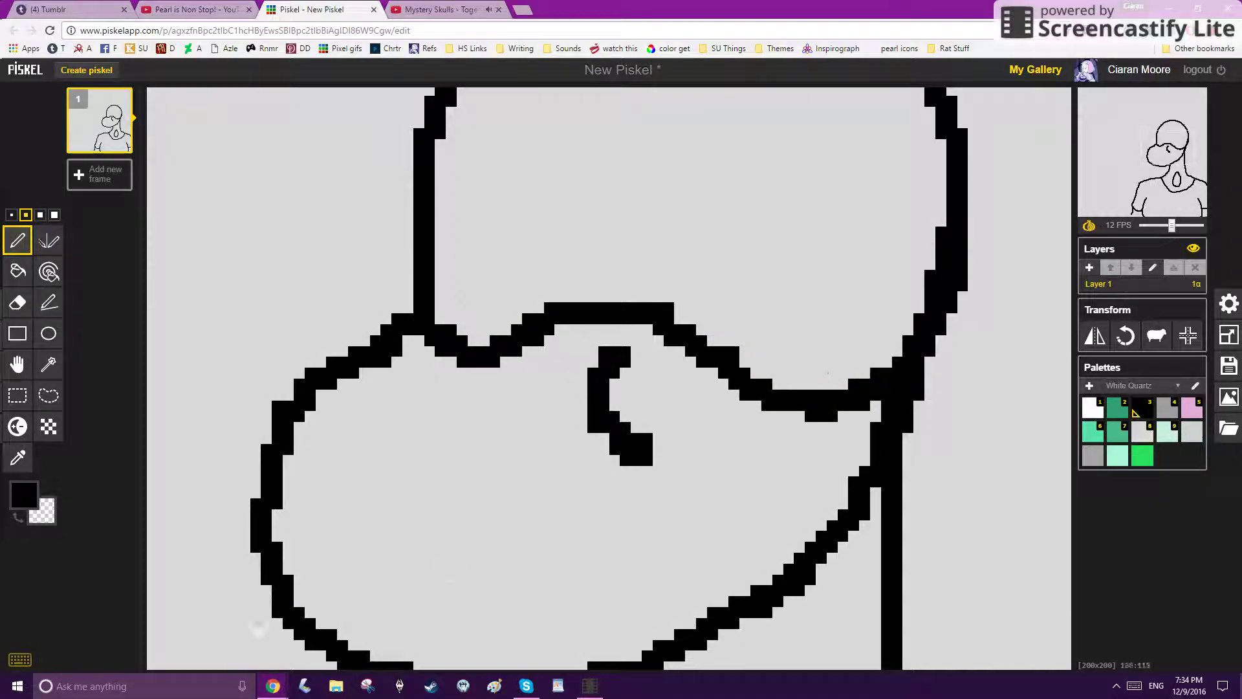
pyautogui.moveTo(455, 561); pyautogui.dragTo(610, 564)
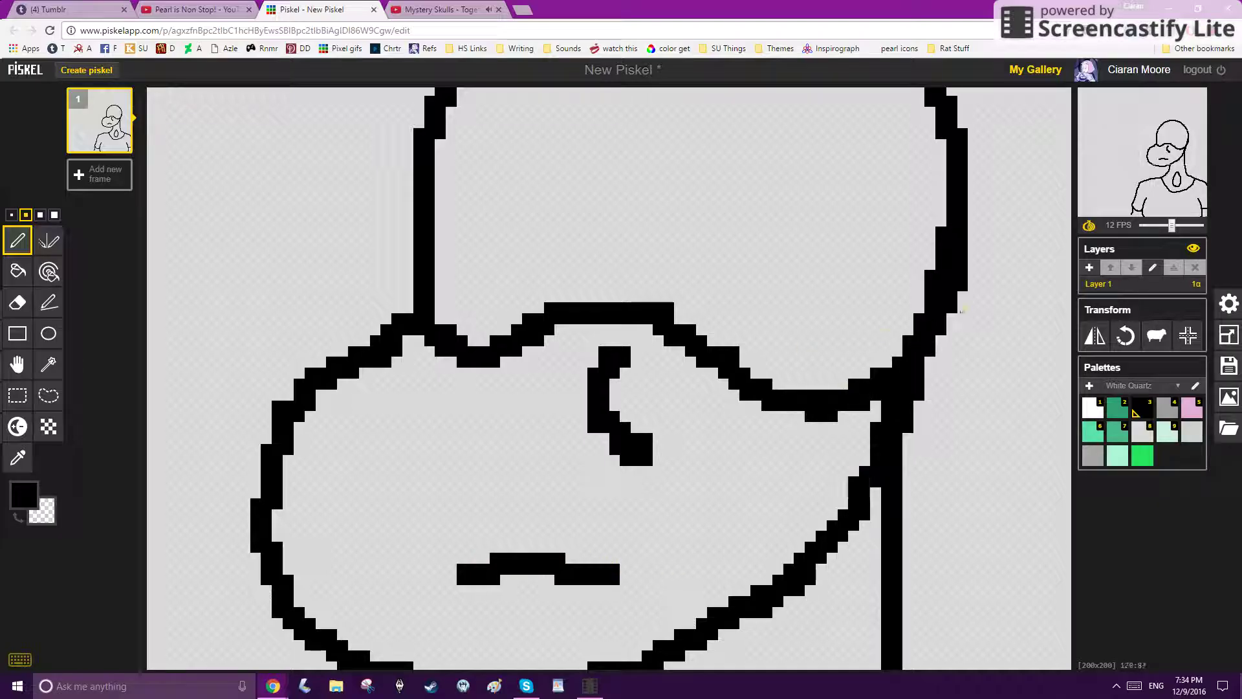
# Step: Erase the protruding left cheek and jaw outline and redraw it closer to the mouth
pyautogui.click(17, 302)
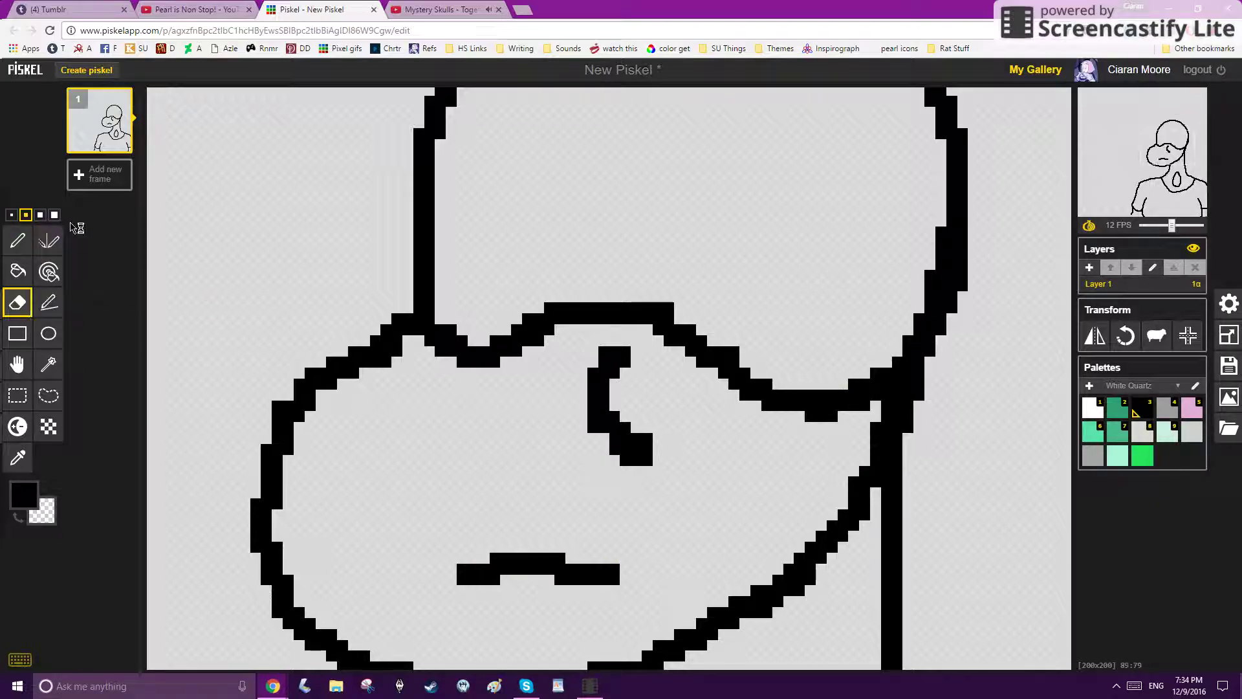
pyautogui.moveTo(366, 349)
pyautogui.mouseDown()
pyautogui.moveTo(283, 397)
pyautogui.moveTo(263, 549)
pyautogui.moveTo(362, 676)
pyautogui.moveTo(350, 630)
pyautogui.moveTo(349, 666)
pyautogui.mouseUp()
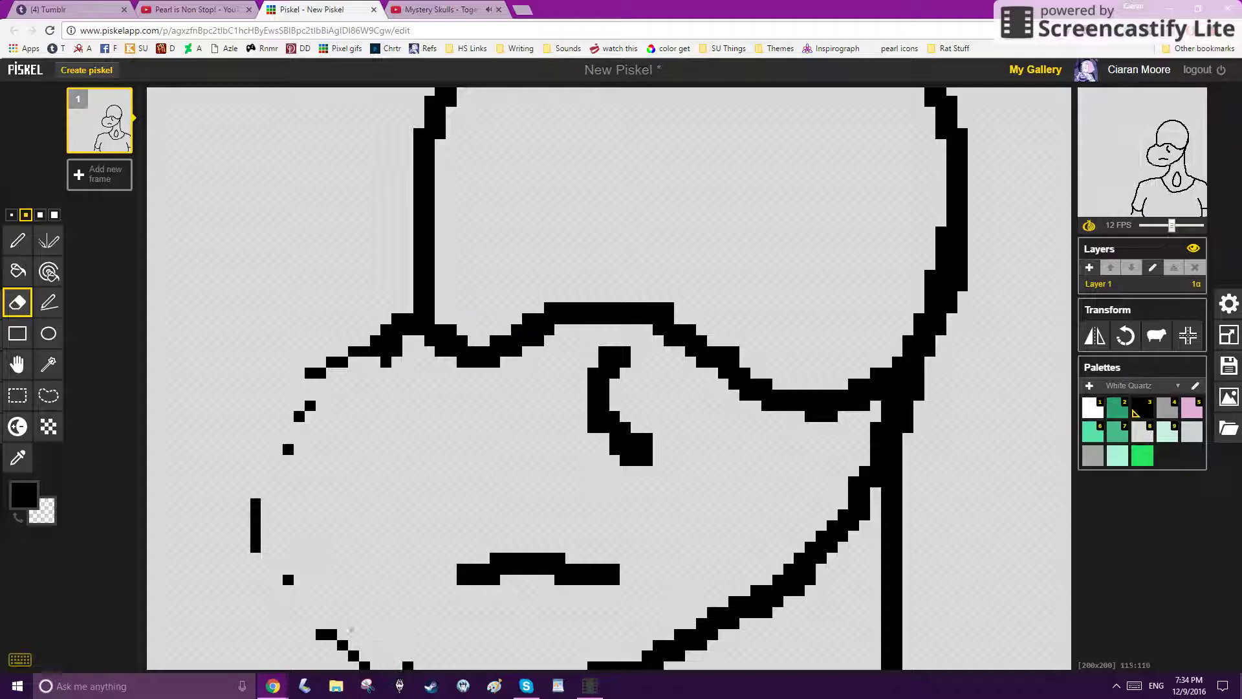
pyautogui.moveTo(261, 558)
pyautogui.mouseDown()
pyautogui.moveTo(259, 469)
pyautogui.moveTo(315, 366)
pyautogui.mouseUp()
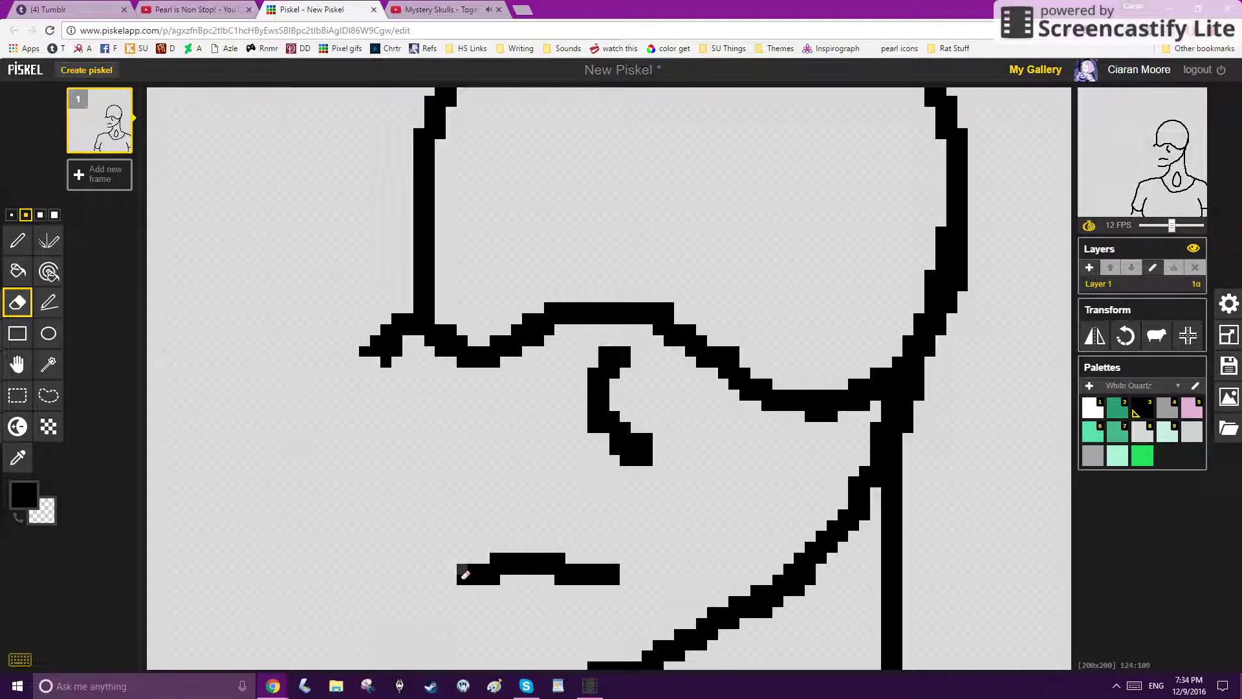
pyautogui.scroll(-2, 196, 361)
pyautogui.click(17, 240)
pyautogui.moveTo(414, 395)
pyautogui.mouseDown()
pyautogui.moveTo(385, 494)
pyautogui.moveTo(401, 568)
pyautogui.moveTo(429, 600)
pyautogui.moveTo(375, 545)
pyautogui.moveTo(409, 608)
pyautogui.moveTo(515, 649)
pyautogui.mouseUp()
pyautogui.hotkey('ctrl', 'z')
# Step: Draw a jagged fringe across the forehead with a strand running down the right side of the face
pyautogui.moveTo(1161, 145); pyautogui.dragTo(1164, 139)
pyautogui.moveTo(699, 245)
pyautogui.mouseDown()
pyautogui.moveTo(744, 282)
pyautogui.moveTo(802, 444)
pyautogui.moveTo(797, 608)
pyautogui.moveTo(893, 665)
pyautogui.mouseUp()
pyautogui.scroll(-2, 1049, 201)
pyautogui.scroll(-2, 1017, 354)
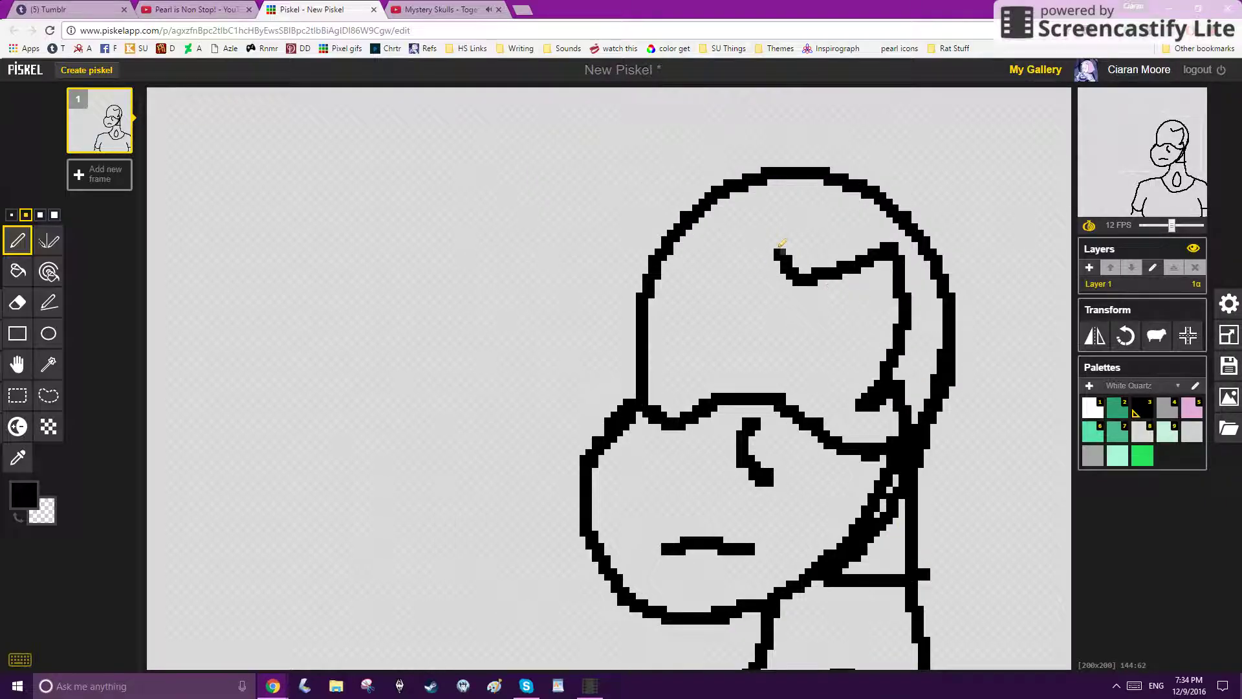
pyautogui.moveTo(778, 248)
pyautogui.mouseDown()
pyautogui.moveTo(758, 225)
pyautogui.moveTo(559, 360)
pyautogui.mouseUp()
pyautogui.hotkey('ctrl', 'z')
pyautogui.moveTo(782, 249)
pyautogui.mouseDown()
pyautogui.moveTo(663, 340)
pyautogui.moveTo(611, 354)
pyautogui.mouseUp()
pyautogui.scroll(-2, 777, 158)
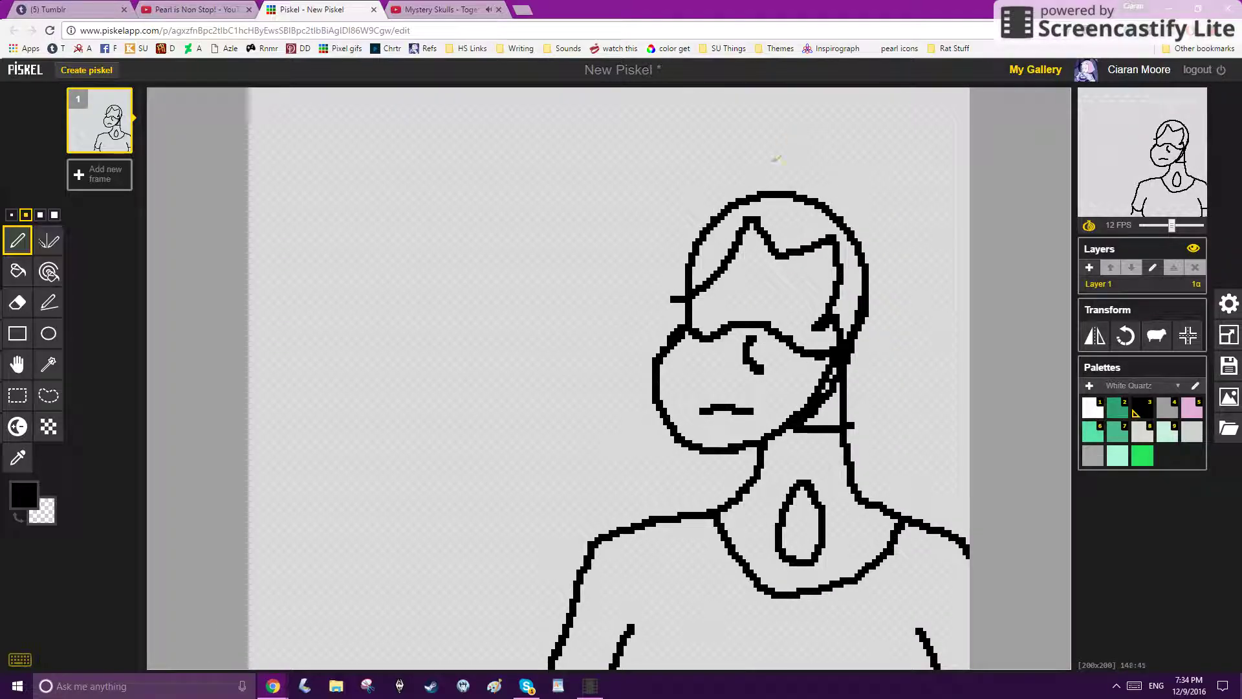
# Step: Draw the outer hair outline on both sides of the head, parted at the top and flicking outward at the ends
pyautogui.moveTo(770, 180)
pyautogui.mouseDown()
pyautogui.moveTo(701, 169)
pyautogui.moveTo(591, 353)
pyautogui.mouseUp()
pyautogui.hotkey('ctrl', 'z')
pyautogui.moveTo(749, 180)
pyautogui.mouseDown()
pyautogui.moveTo(699, 184)
pyautogui.moveTo(619, 309)
pyautogui.moveTo(615, 370)
pyautogui.moveTo(551, 436)
pyautogui.moveTo(660, 488)
pyautogui.moveTo(738, 495)
pyautogui.mouseUp()
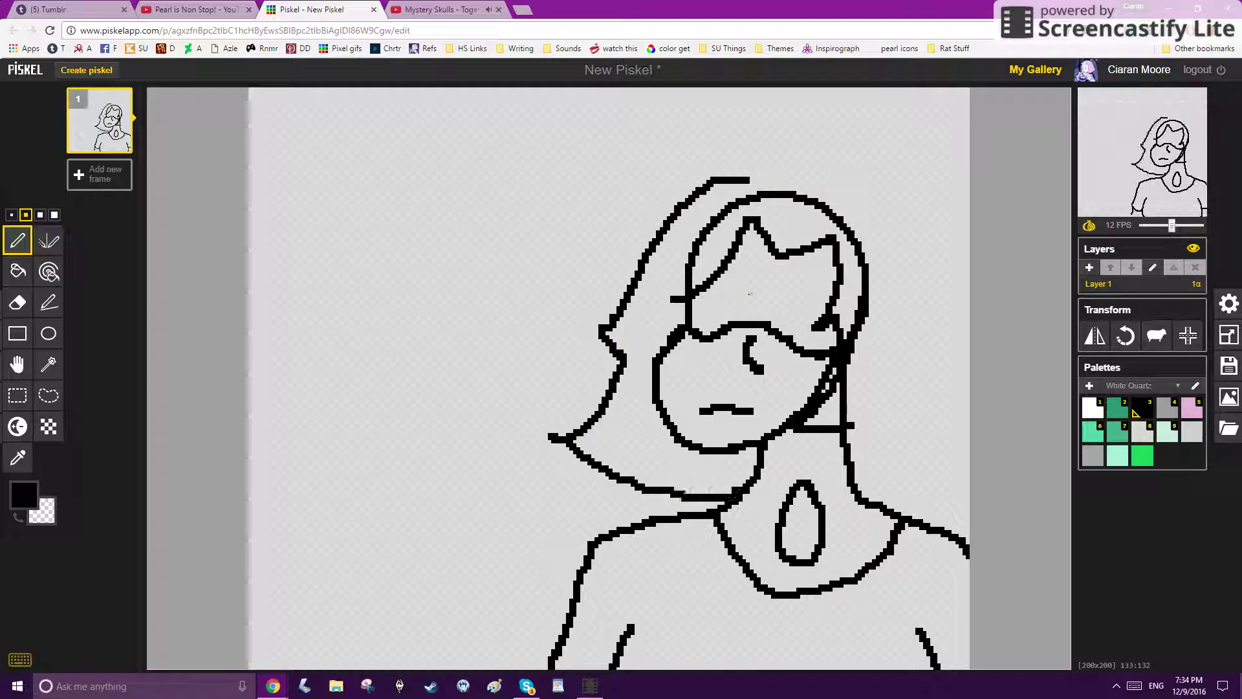
pyautogui.moveTo(761, 189)
pyautogui.mouseDown()
pyautogui.moveTo(791, 173)
pyautogui.moveTo(882, 223)
pyautogui.moveTo(960, 358)
pyautogui.moveTo(925, 418)
pyautogui.mouseUp()
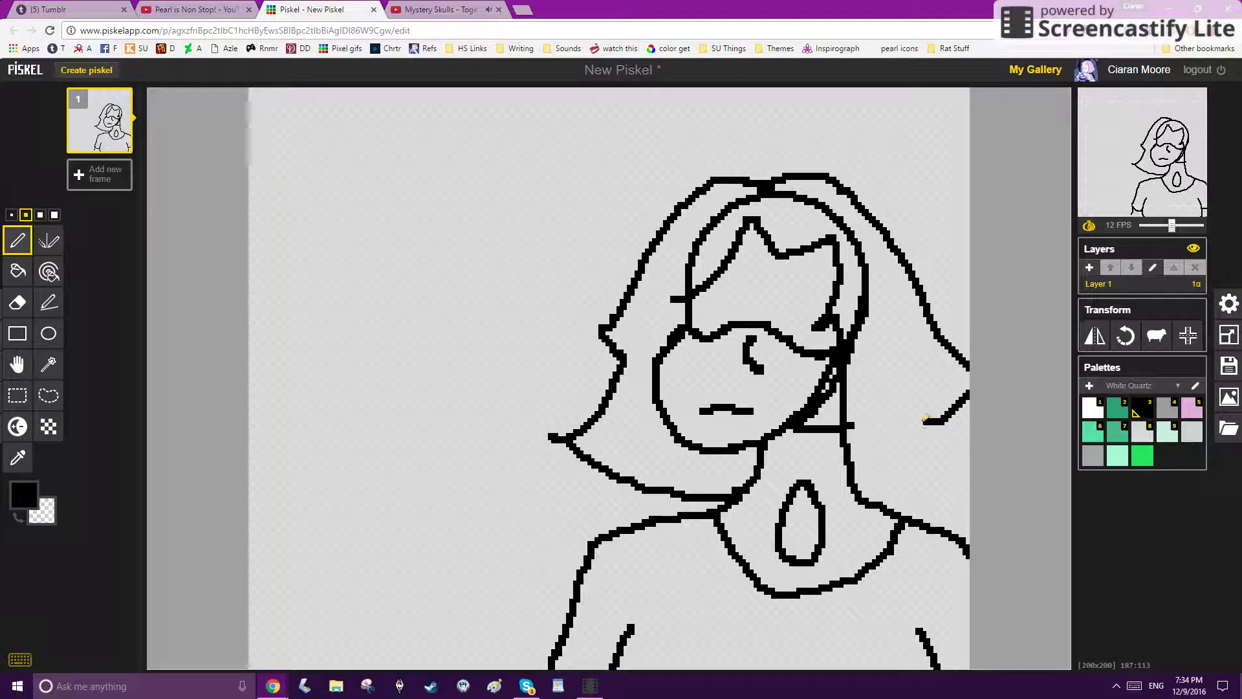
pyautogui.hotkey('ctrl', 'z')
pyautogui.moveTo(764, 187)
pyautogui.mouseDown()
pyautogui.moveTo(805, 173)
pyautogui.moveTo(902, 267)
pyautogui.moveTo(941, 408)
pyautogui.moveTo(964, 424)
pyautogui.mouseUp()
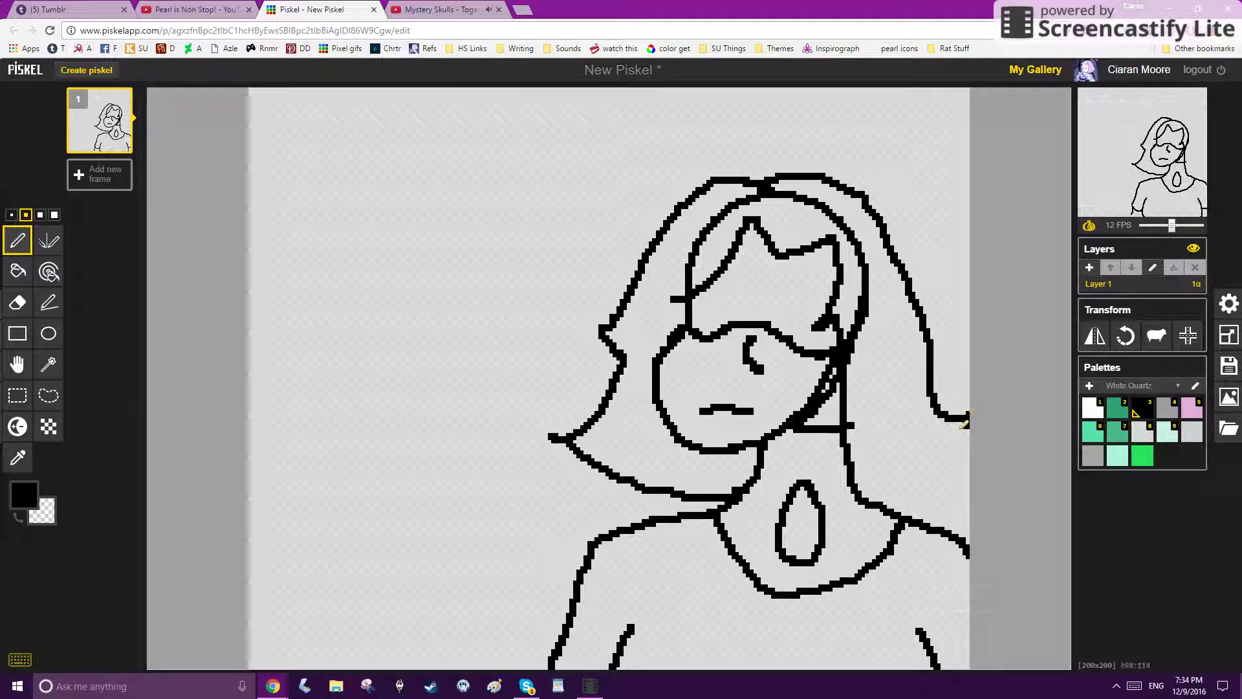
# Step: Erase the head circle's remaining arc inside the hair and the stray lines beside the face with a 3-pixel eraser
pyautogui.scroll(4, 854, 480)
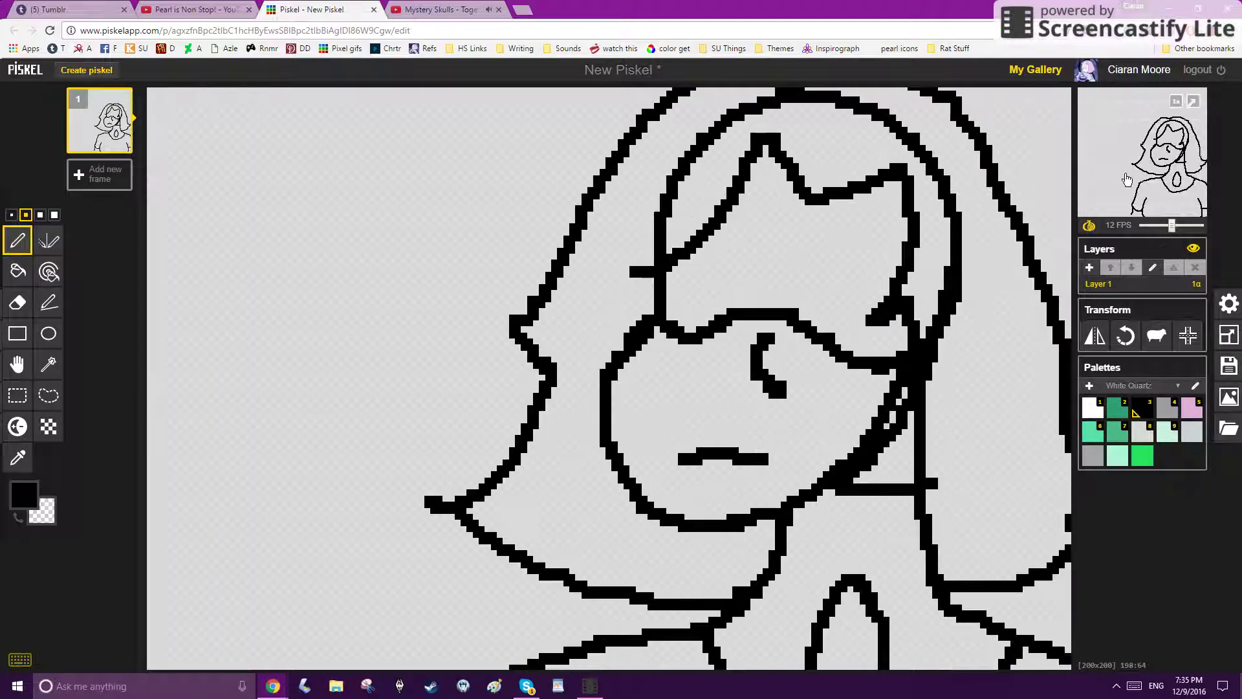
pyautogui.click(17, 302)
pyautogui.click(40, 214)
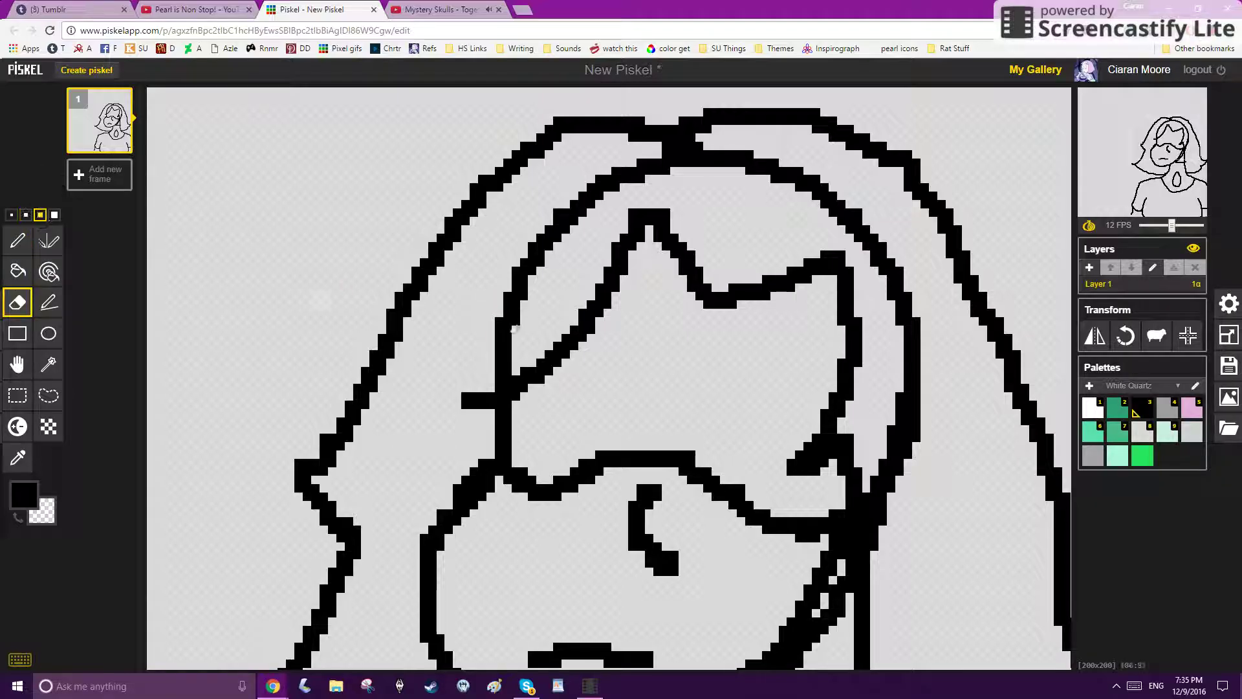
pyautogui.moveTo(497, 354)
pyautogui.mouseDown()
pyautogui.moveTo(520, 281)
pyautogui.moveTo(584, 191)
pyautogui.moveTo(677, 135)
pyautogui.moveTo(646, 166)
pyautogui.moveTo(752, 163)
pyautogui.moveTo(836, 203)
pyautogui.moveTo(906, 295)
pyautogui.moveTo(902, 449)
pyautogui.moveTo(880, 532)
pyautogui.mouseUp()
pyautogui.scroll(-3, 931, 492)
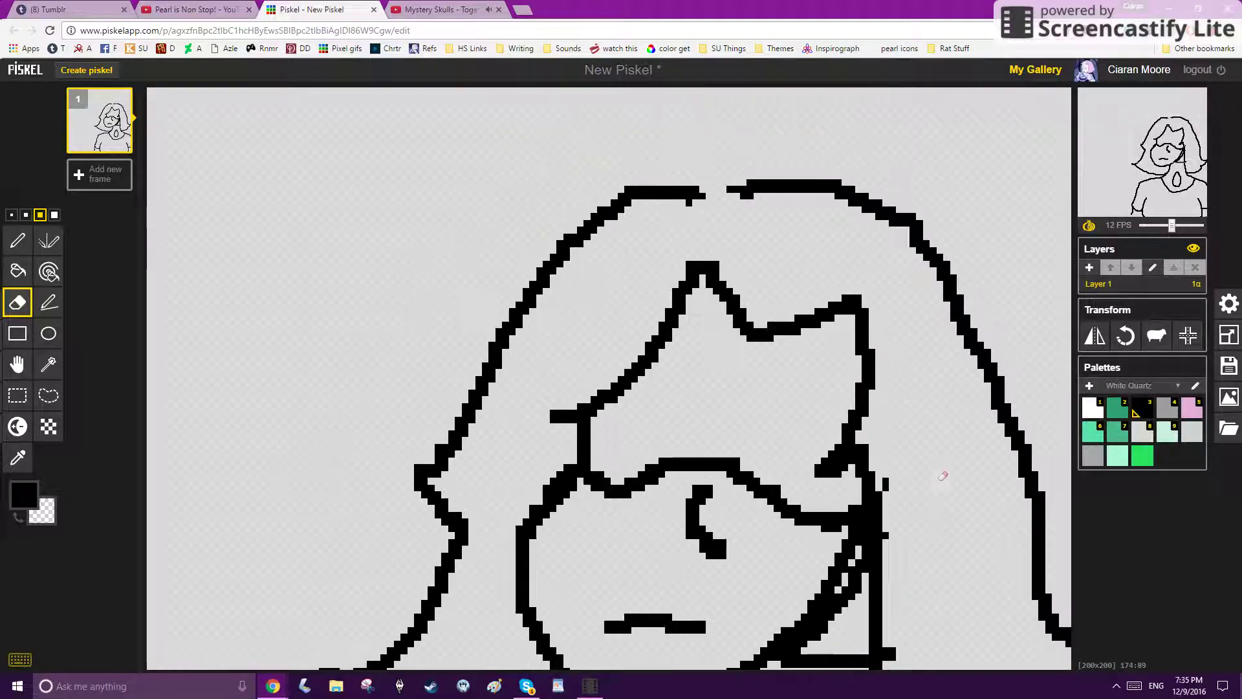
pyautogui.scroll(3, 947, 481)
pyautogui.moveTo(1162, 159)
pyautogui.mouseDown()
pyautogui.moveTo(1171, 172)
pyautogui.moveTo(1179, 149)
pyautogui.mouseUp()
pyautogui.moveTo(699, 583)
pyautogui.mouseDown()
pyautogui.moveTo(683, 588)
pyautogui.moveTo(719, 347)
pyautogui.mouseUp()
# Step: Close the gap in the hair outline at the parting with a 2-pixel black pen line
pyautogui.moveTo(1173, 130); pyautogui.dragTo(1172, 124)
pyautogui.click(14, 246)
pyautogui.moveTo(497, 267)
pyautogui.mouseDown()
pyautogui.moveTo(586, 284)
pyautogui.moveTo(614, 267)
pyautogui.mouseUp()
pyautogui.hotkey('ctrl', 'z')
pyautogui.click(25, 214)
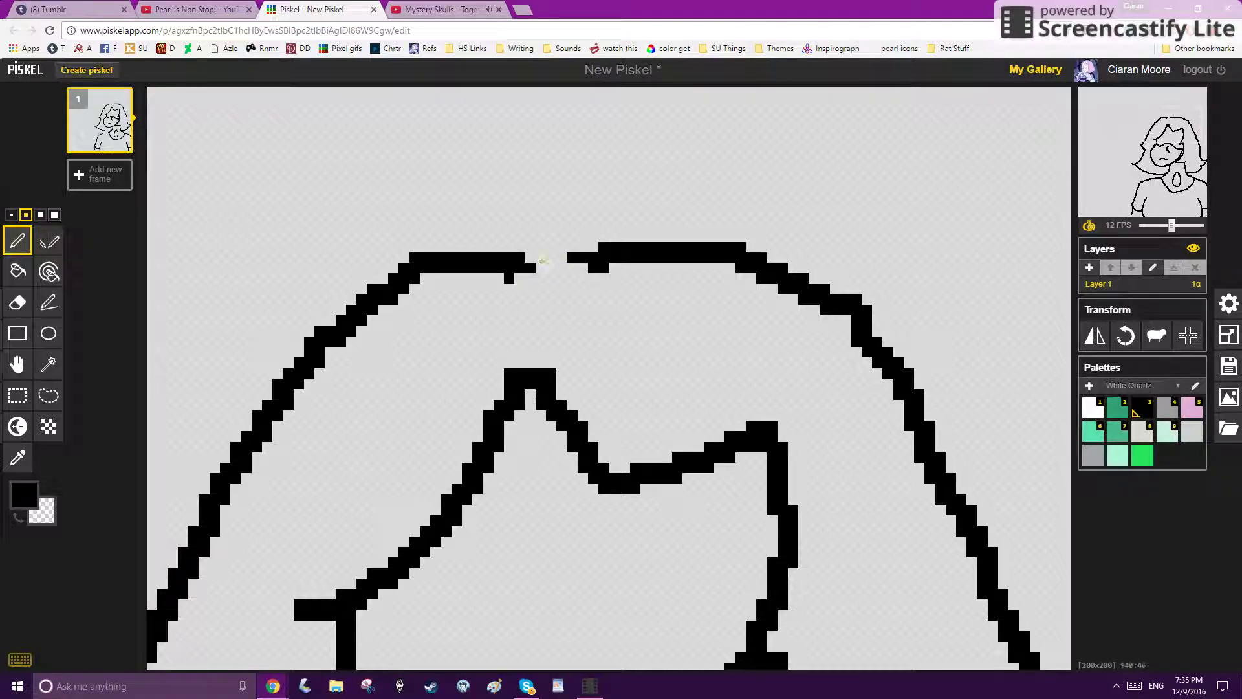
pyautogui.moveTo(514, 272)
pyautogui.mouseDown()
pyautogui.moveTo(594, 270)
pyautogui.moveTo(637, 268)
pyautogui.mouseUp()
pyautogui.scroll(-5, 641, 337)
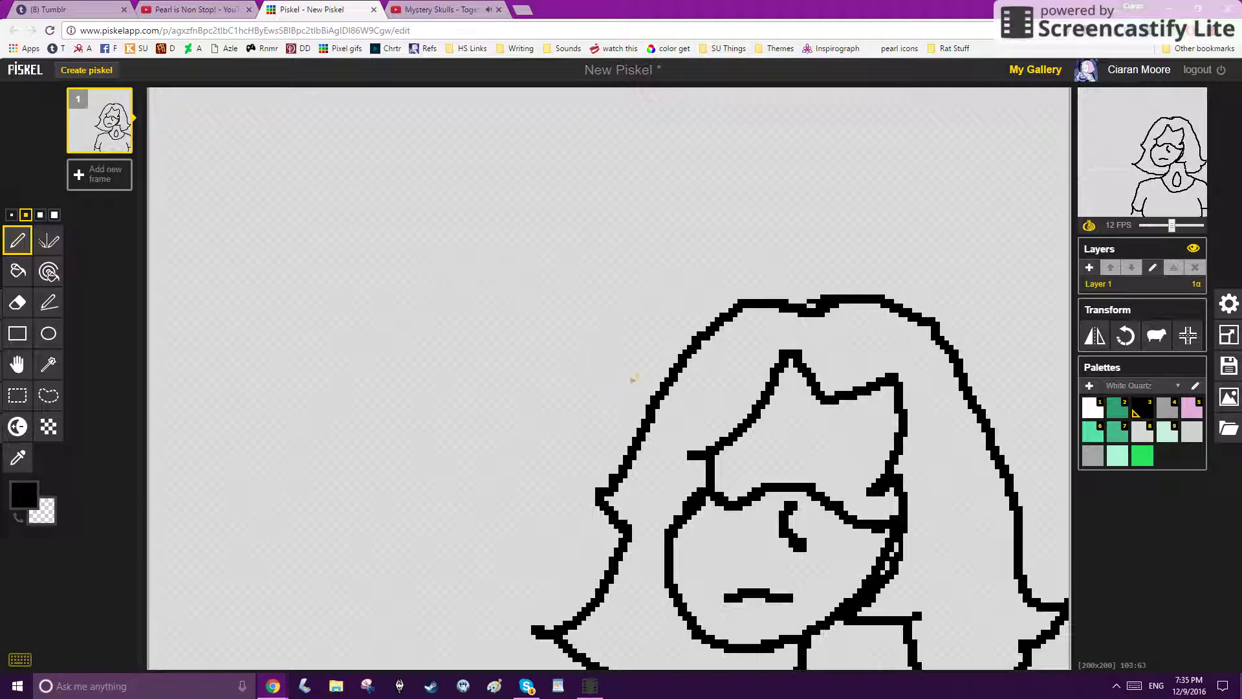
pyautogui.scroll(-2, 853, 552)
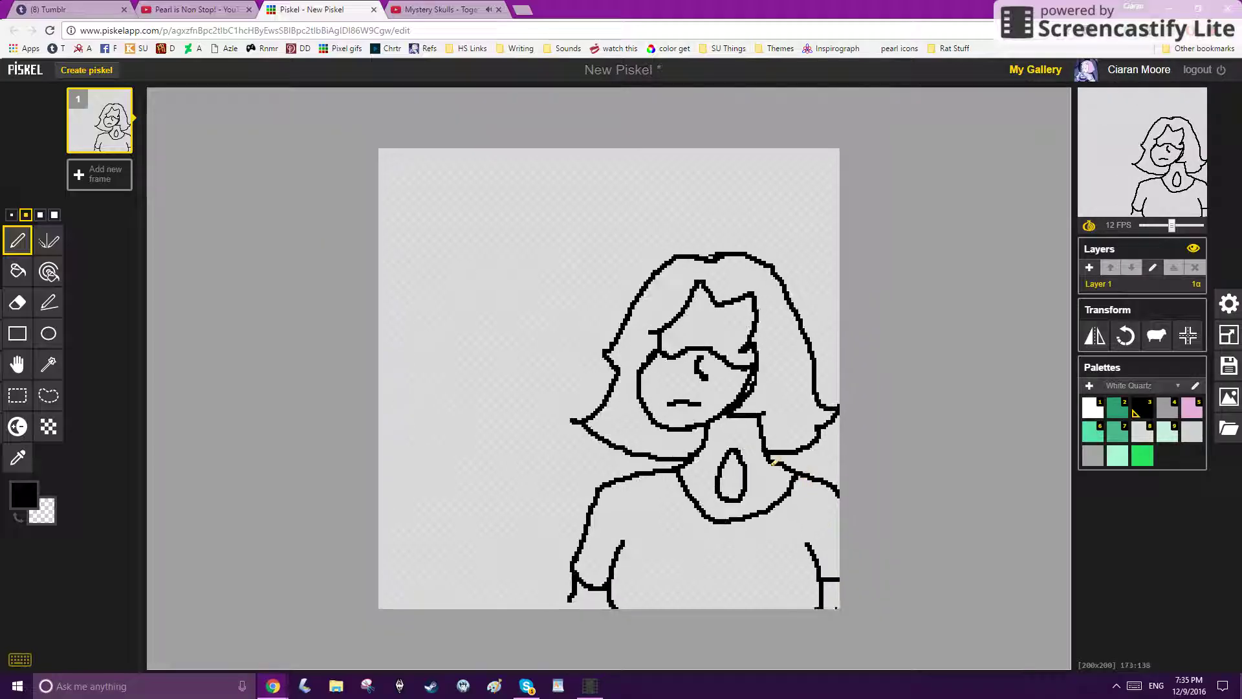
pyautogui.scroll(2, 747, 450)
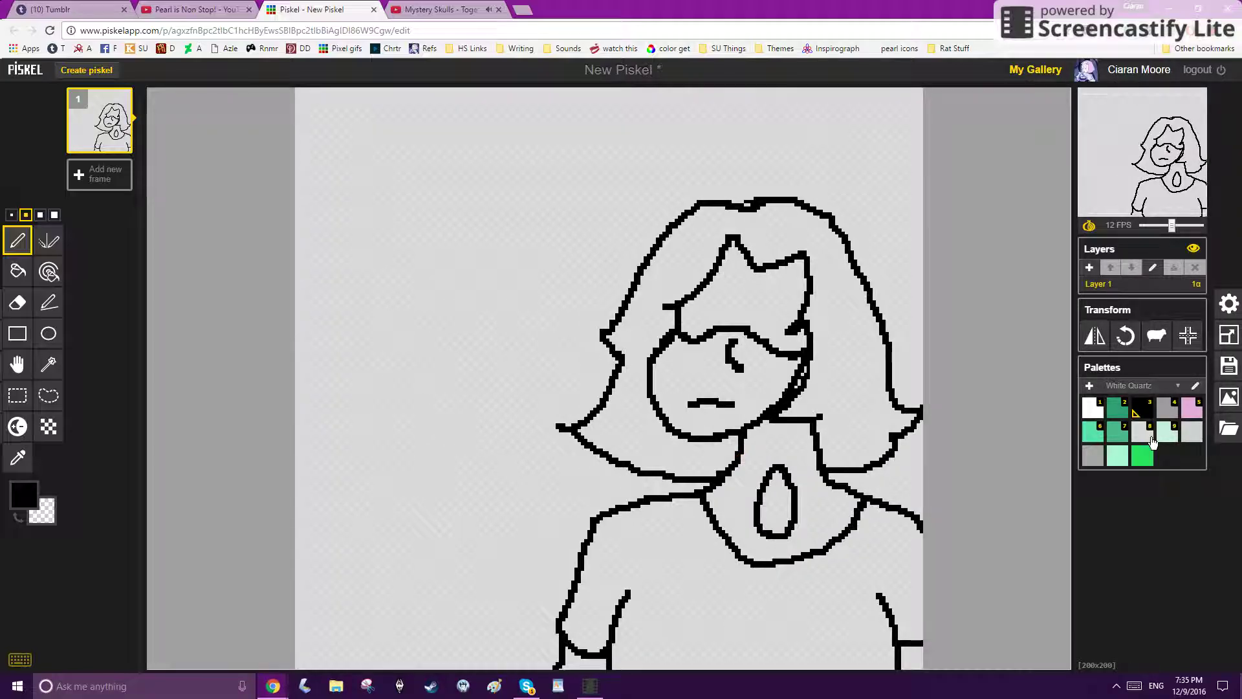
# Step: Bucket-fill the shirt with medium grey and the face and neck with pale grey
pyautogui.click(1164, 409)
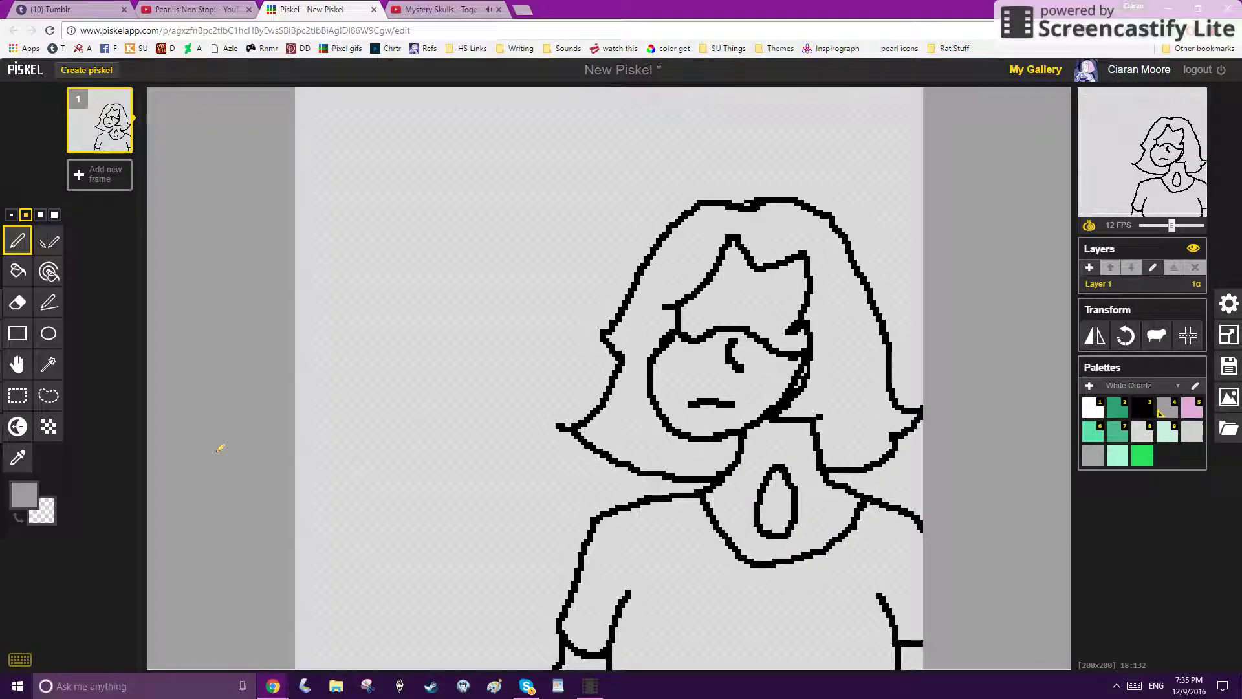
pyautogui.click(17, 271)
pyautogui.click(680, 636)
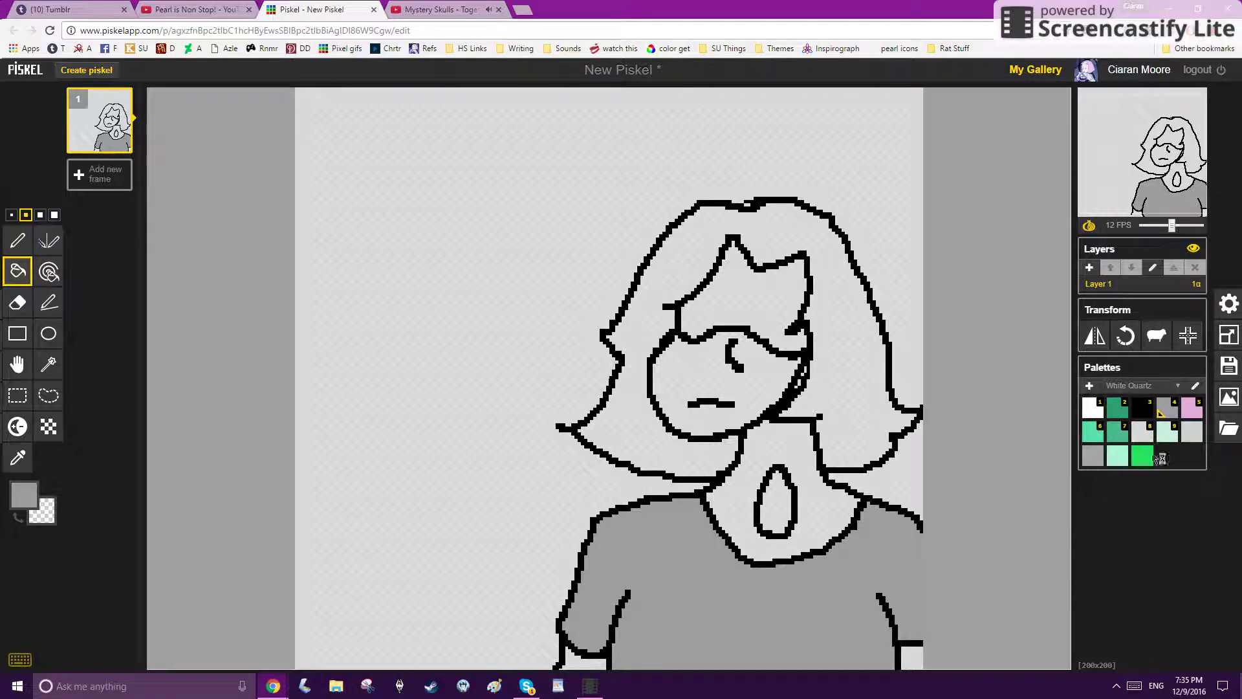
pyautogui.click(1187, 440)
pyautogui.click(755, 356)
pyautogui.click(788, 438)
pyautogui.scroll(-1, 724, 491)
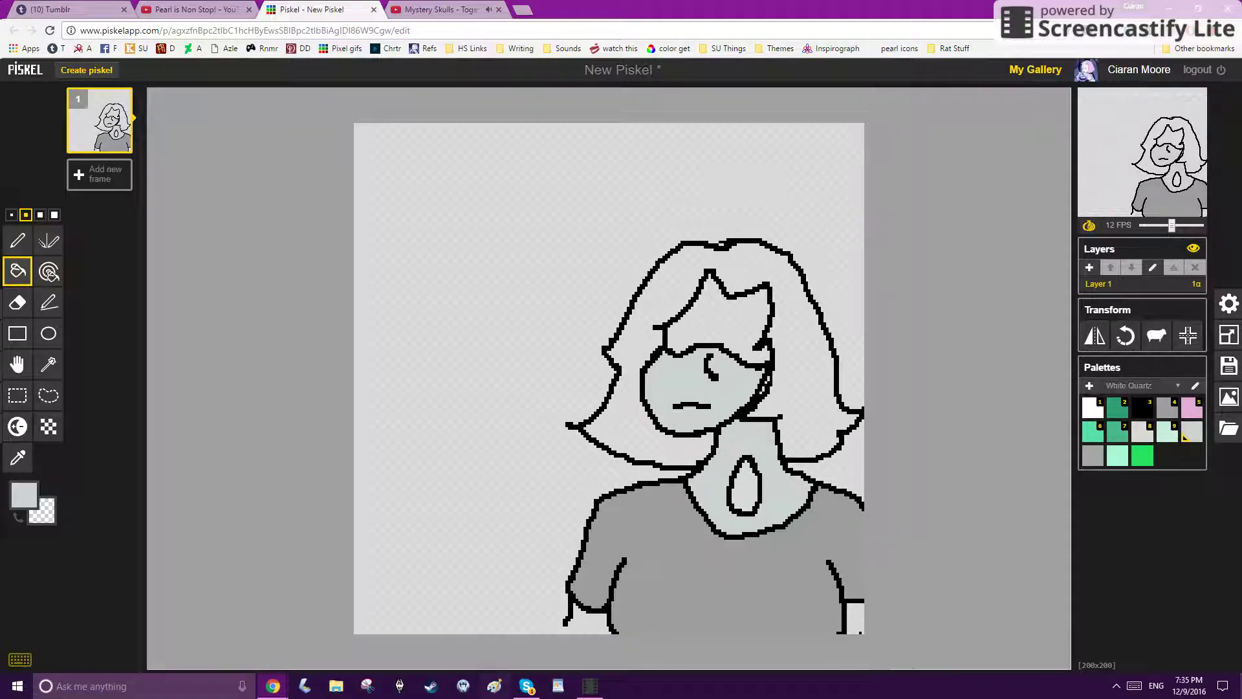
# Step: Extend the lower arm outline to the canvas edge in black and fill both bare arms with the pale grey skin colour
pyautogui.click(17, 241)
pyautogui.click(1138, 410)
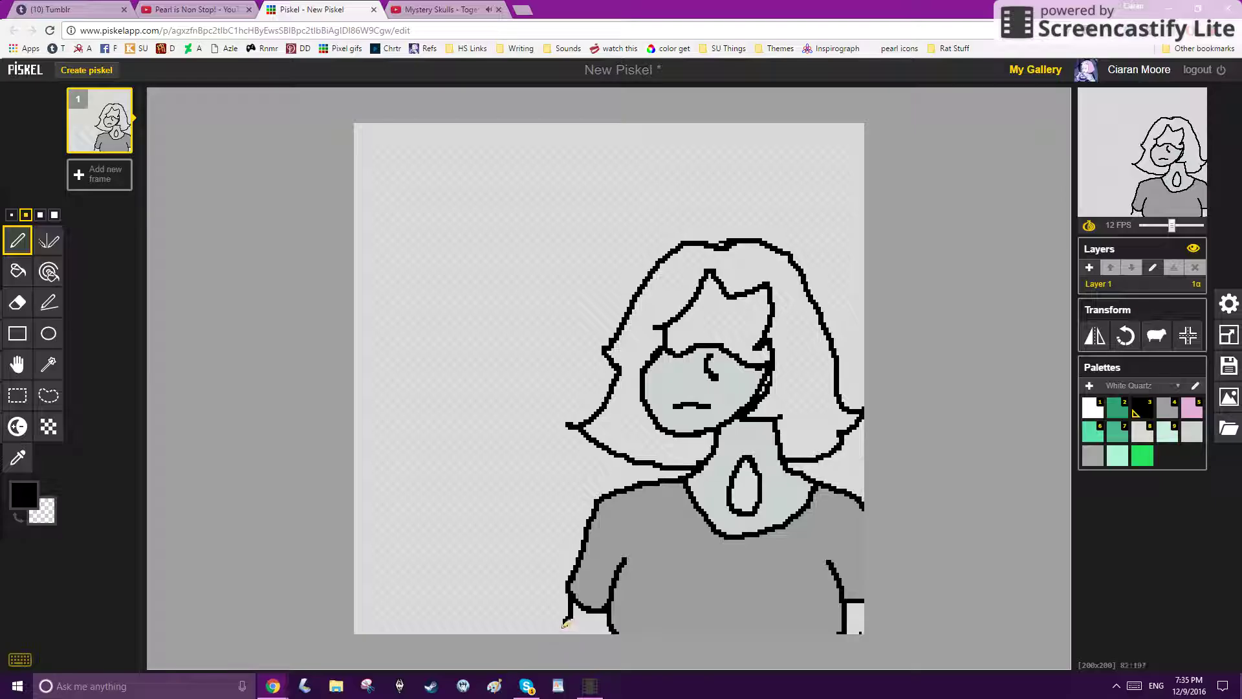
pyautogui.click(18, 271)
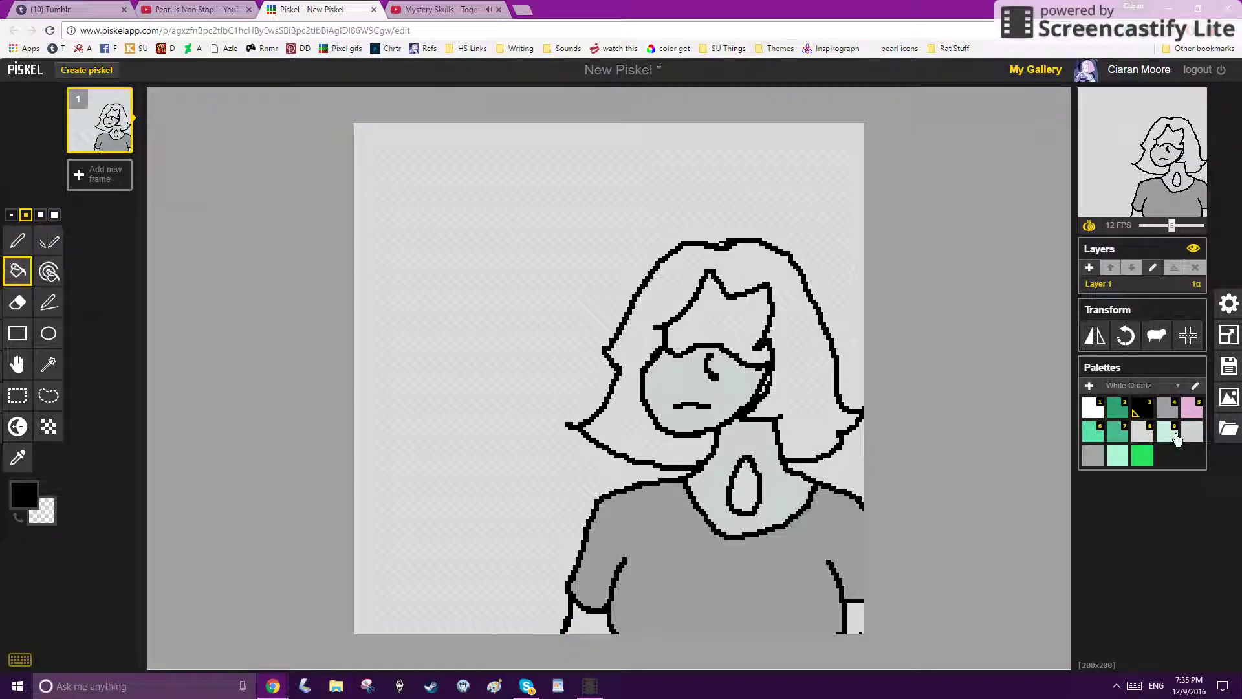
pyautogui.click(1183, 437)
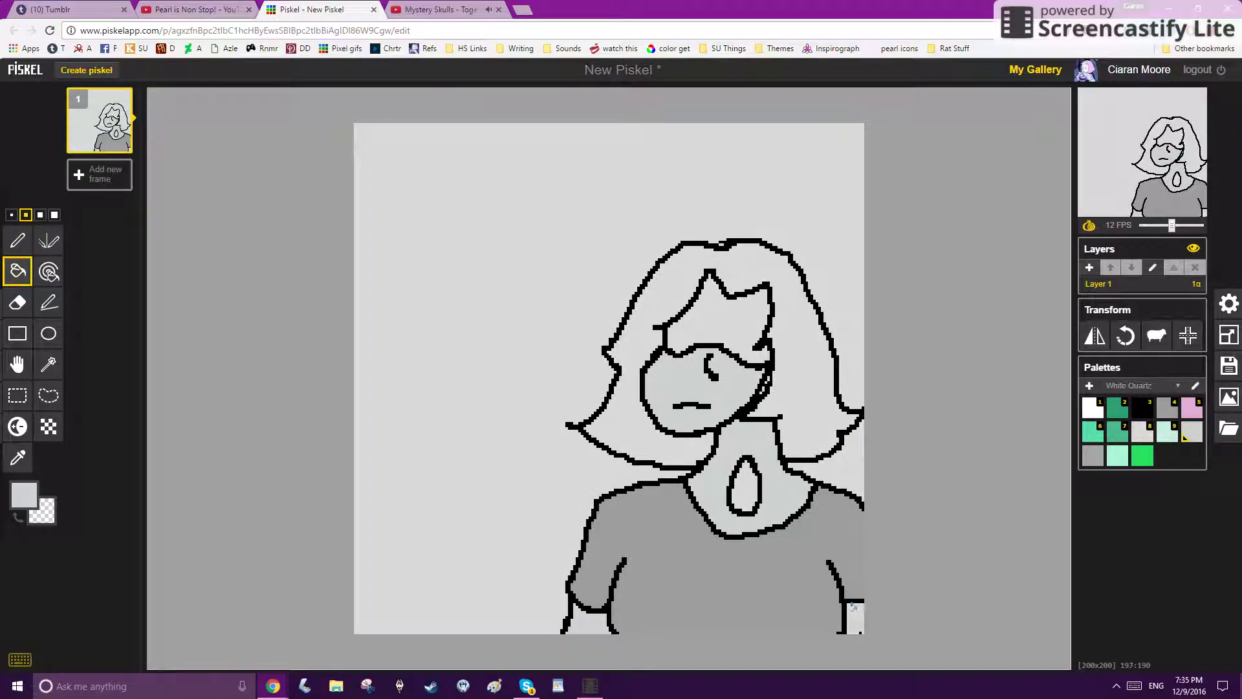
# Step: Fill the jagged fringe area over the forehead with medium green
pyautogui.scroll(4, 673, 361)
pyautogui.click(1123, 433)
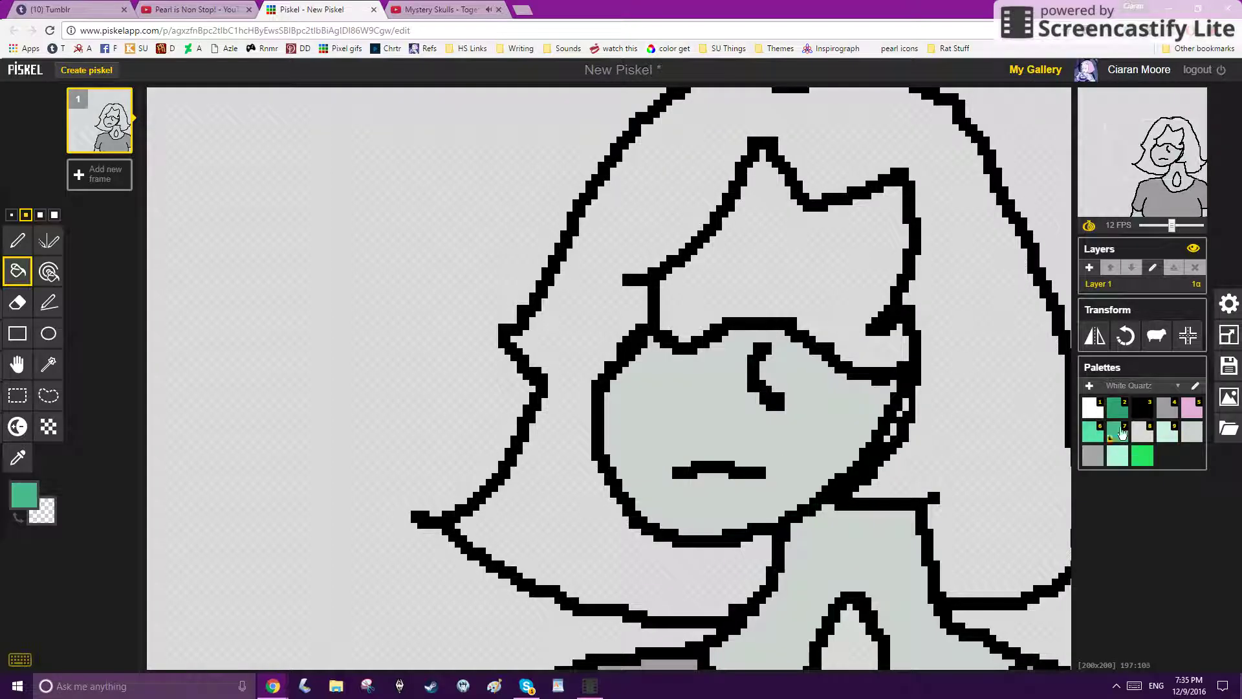
pyautogui.click(826, 232)
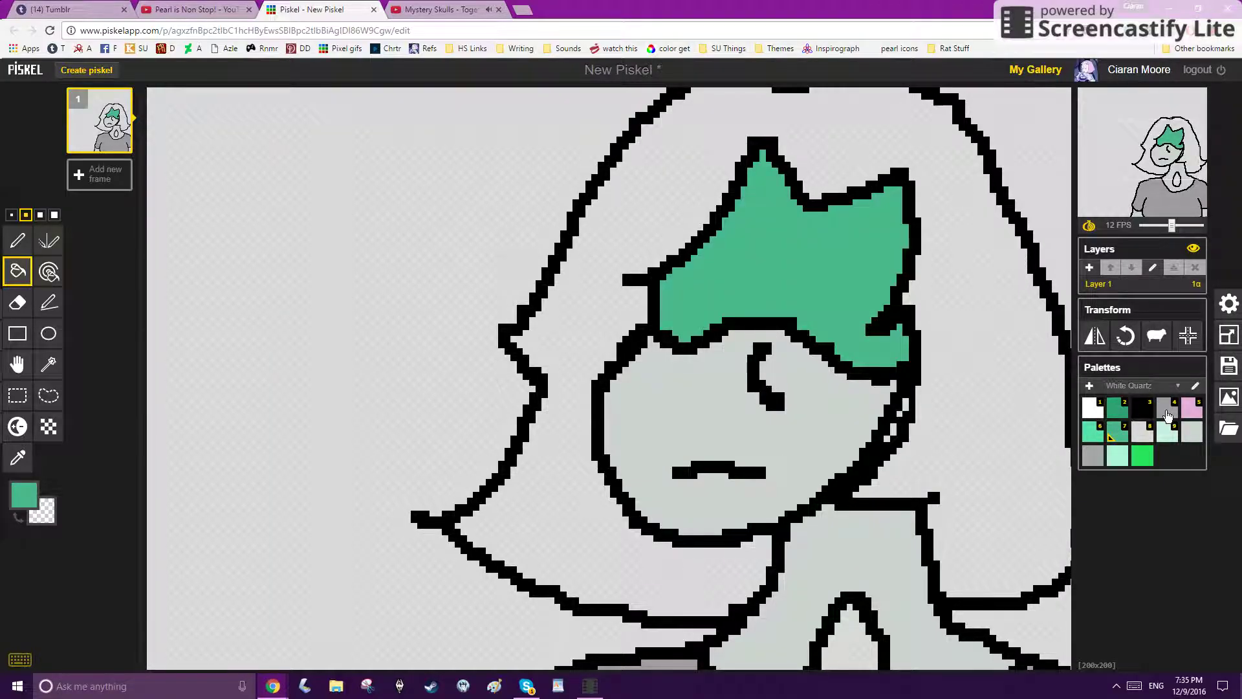
# Step: Fill the surrounding hair with pink and the teardrop gem on the chest with white
pyautogui.click(1190, 409)
pyautogui.click(940, 340)
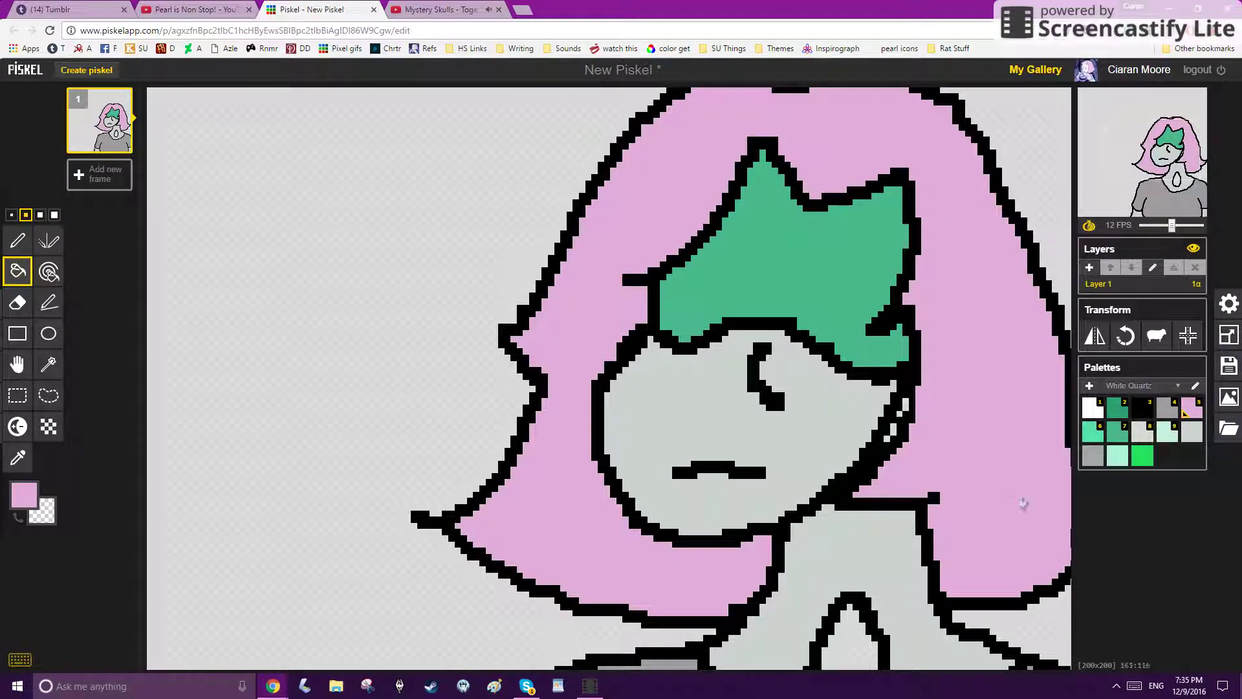
pyautogui.click(1090, 407)
pyautogui.click(848, 648)
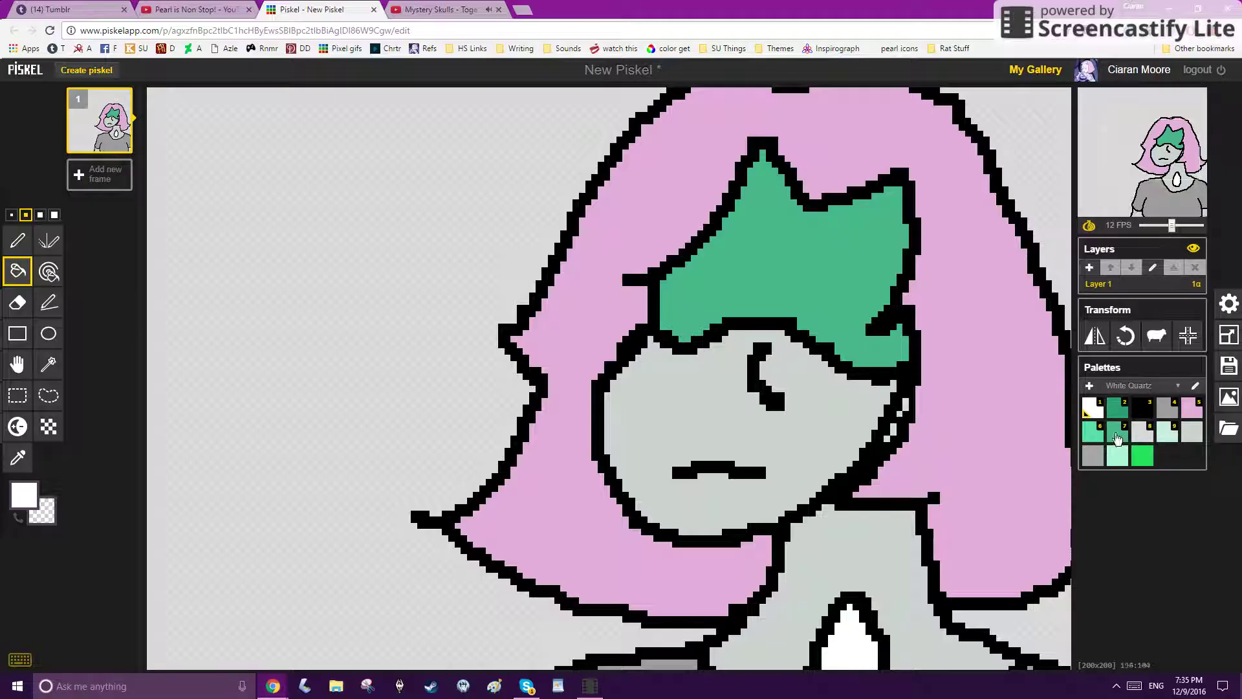
# Step: Draw two jagged dark green boundary lines from the hair parting down to the fringe with a 1-pixel pen
pyautogui.click(1117, 409)
pyautogui.click(4, 242)
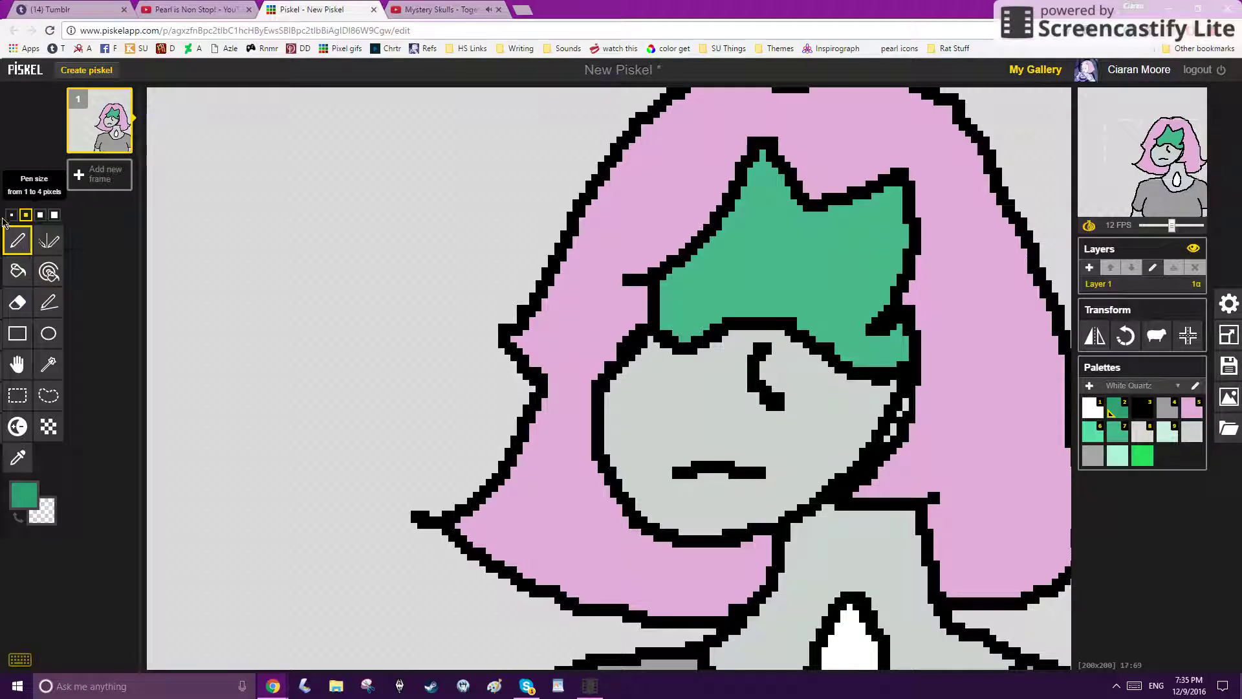
pyautogui.click(12, 216)
pyautogui.scroll(1, 669, 236)
pyautogui.moveTo(1163, 155); pyautogui.dragTo(1152, 133)
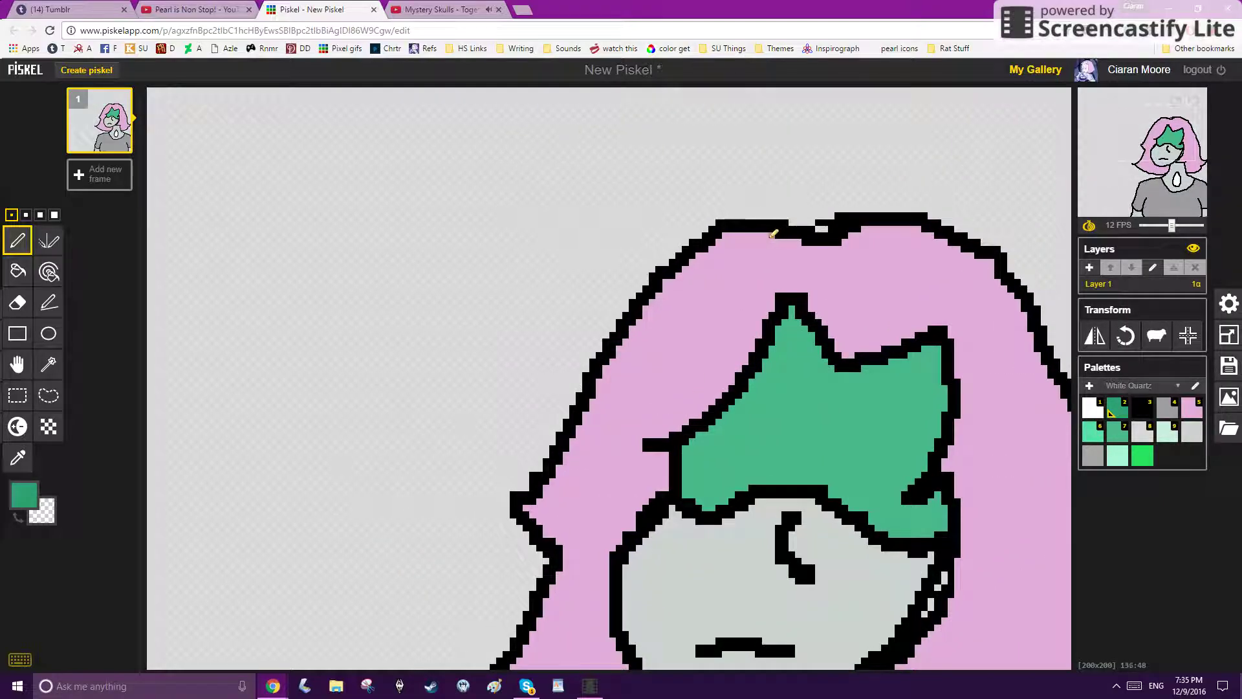
pyautogui.moveTo(773, 233)
pyautogui.mouseDown()
pyautogui.moveTo(749, 261)
pyautogui.moveTo(775, 294)
pyautogui.mouseUp()
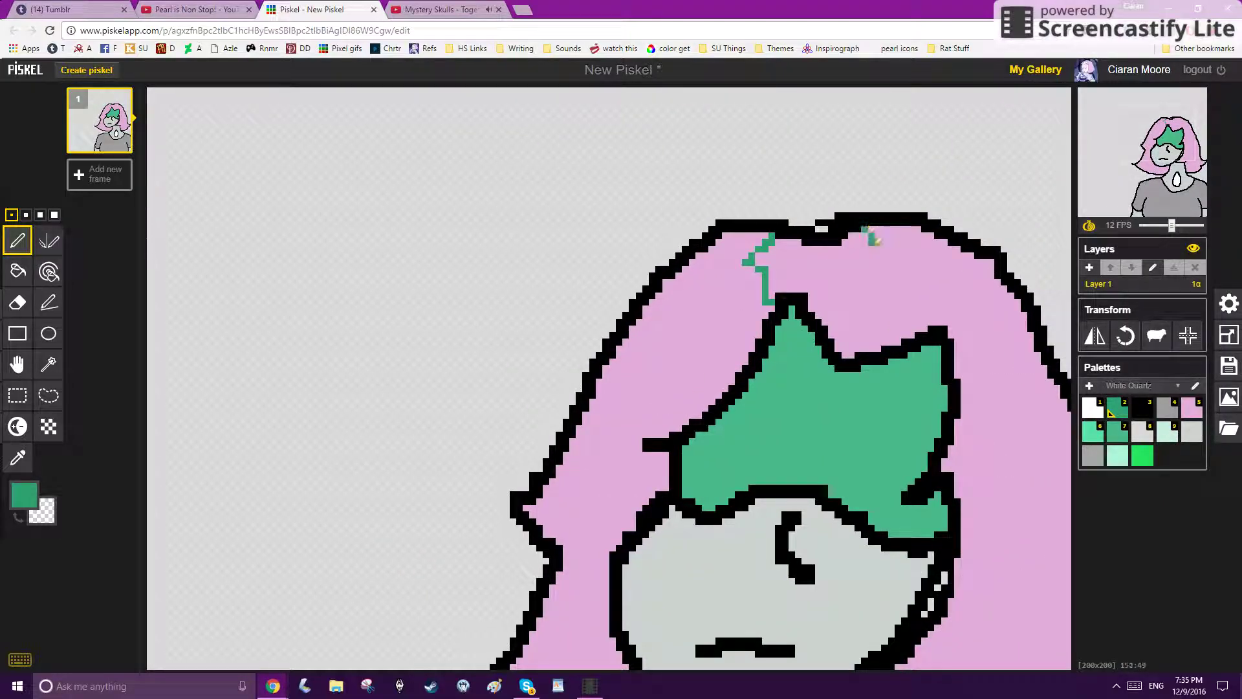
pyautogui.moveTo(865, 229)
pyautogui.mouseDown()
pyautogui.moveTo(838, 276)
pyautogui.moveTo(851, 308)
pyautogui.moveTo(835, 329)
pyautogui.mouseUp()
# Step: Draw wavy dark green lines across the lower hair ends on both sides of the neck
pyautogui.moveTo(1151, 163); pyautogui.dragTo(1153, 170)
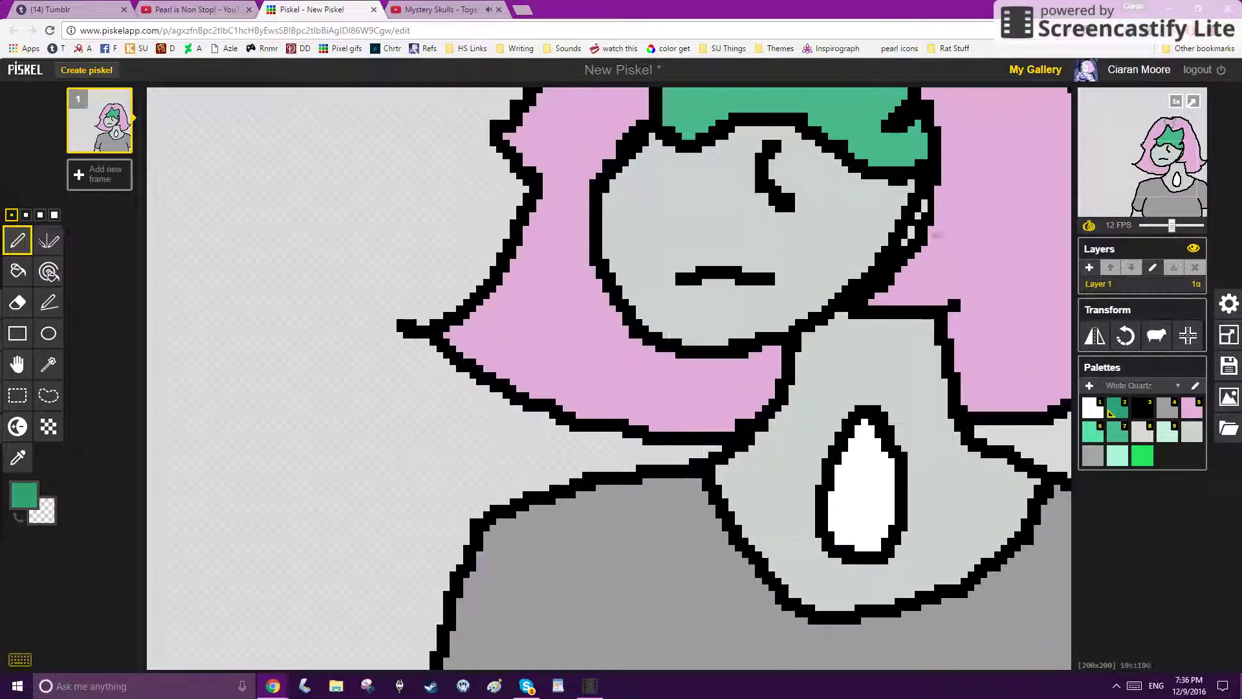
pyautogui.moveTo(490, 300)
pyautogui.mouseDown()
pyautogui.moveTo(626, 368)
pyautogui.moveTo(736, 371)
pyautogui.mouseUp()
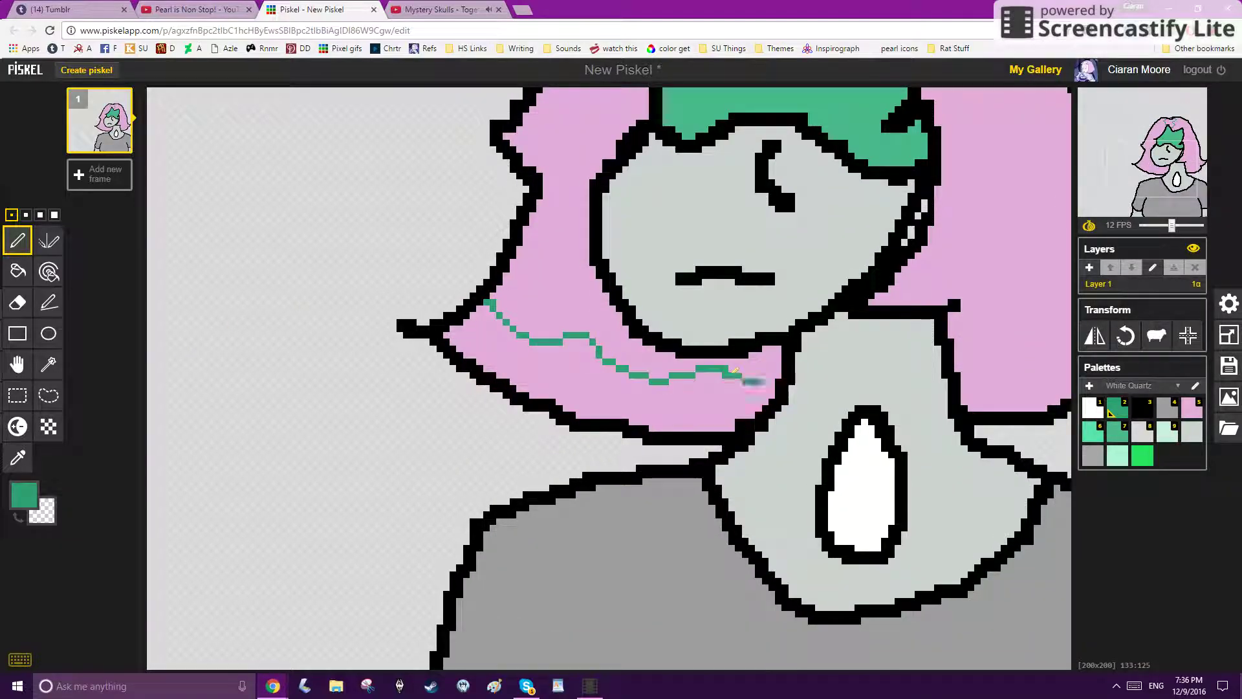
pyautogui.moveTo(1195, 185); pyautogui.dragTo(1170, 174)
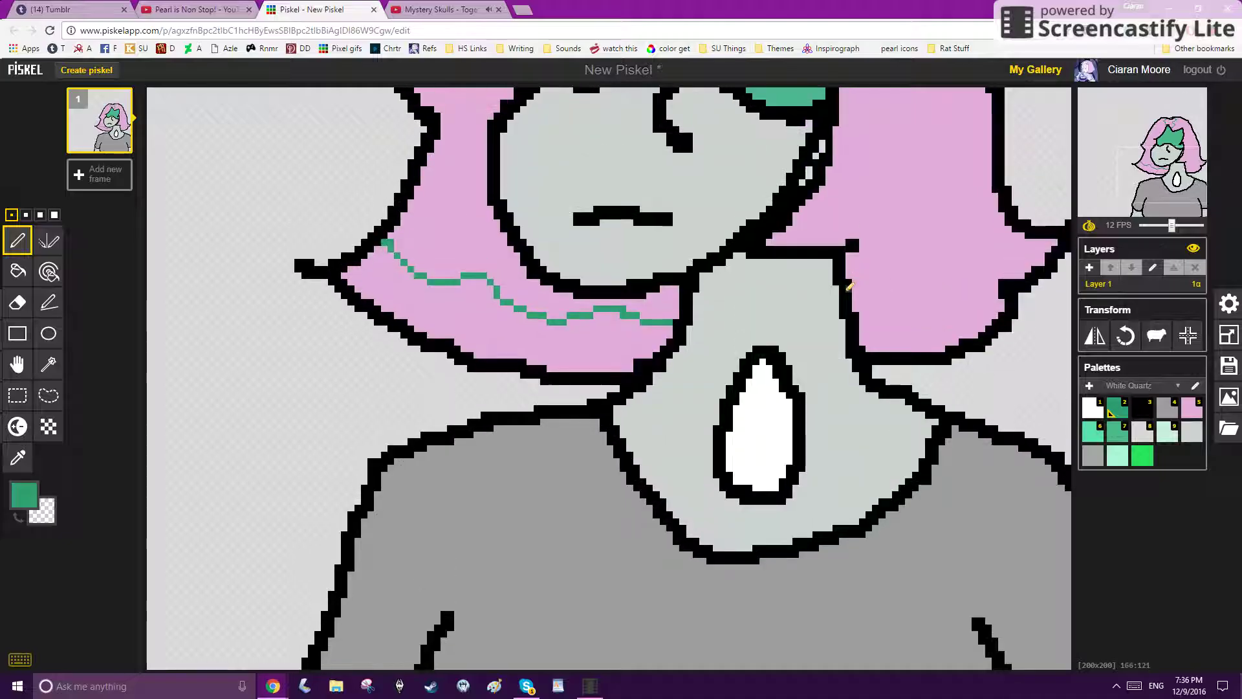
pyautogui.moveTo(859, 302)
pyautogui.mouseDown()
pyautogui.moveTo(926, 297)
pyautogui.moveTo(1030, 241)
pyautogui.mouseUp()
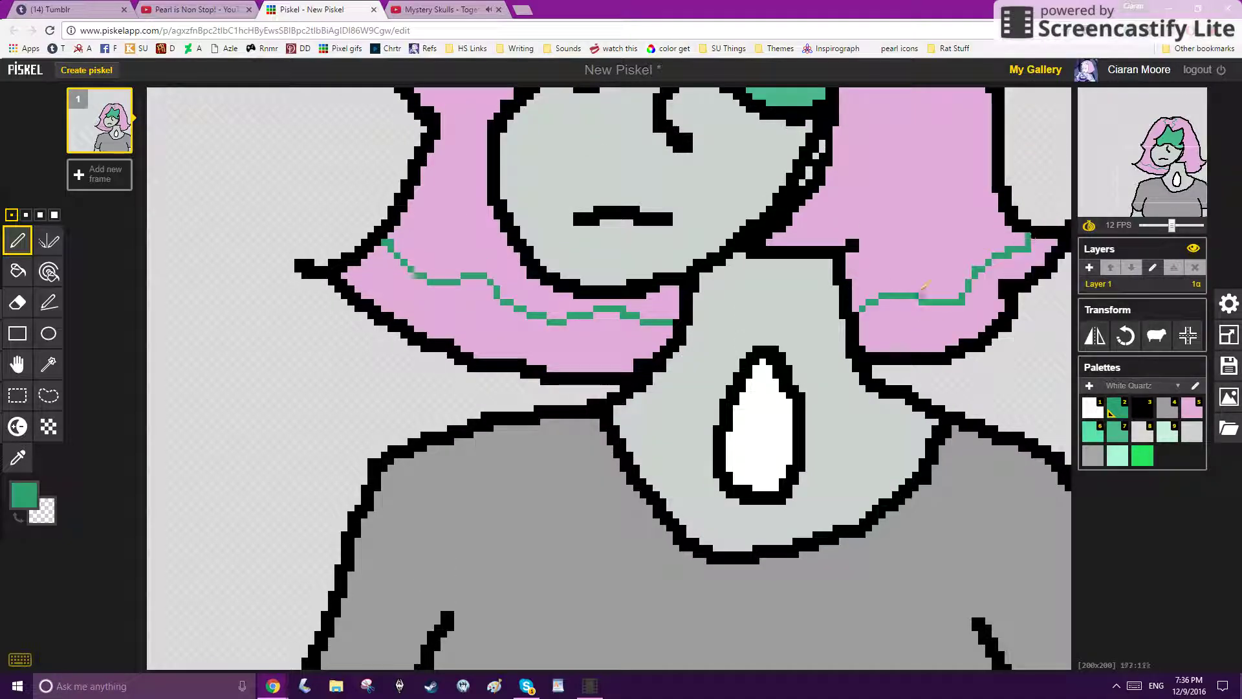
# Step: Fill the hair ends below the wavy lines and the patch at the parting with dark green
pyautogui.click(17, 271)
pyautogui.click(485, 311)
pyautogui.click(973, 308)
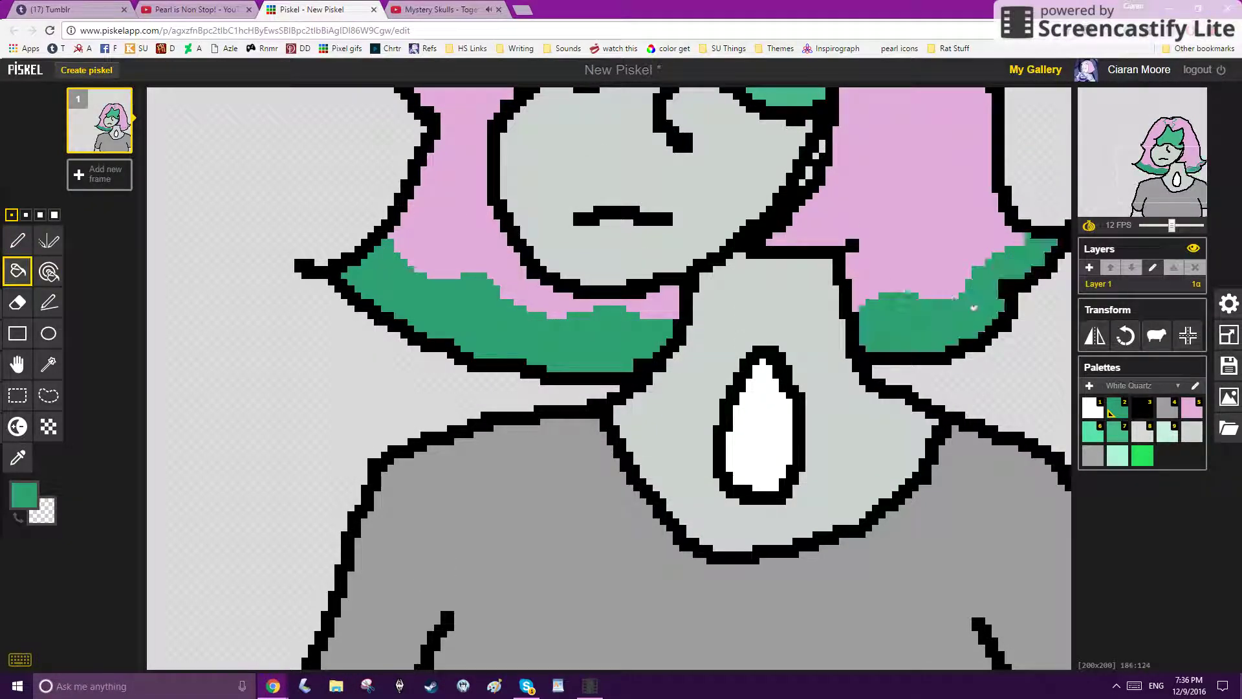
pyautogui.click(1184, 125)
pyautogui.click(671, 361)
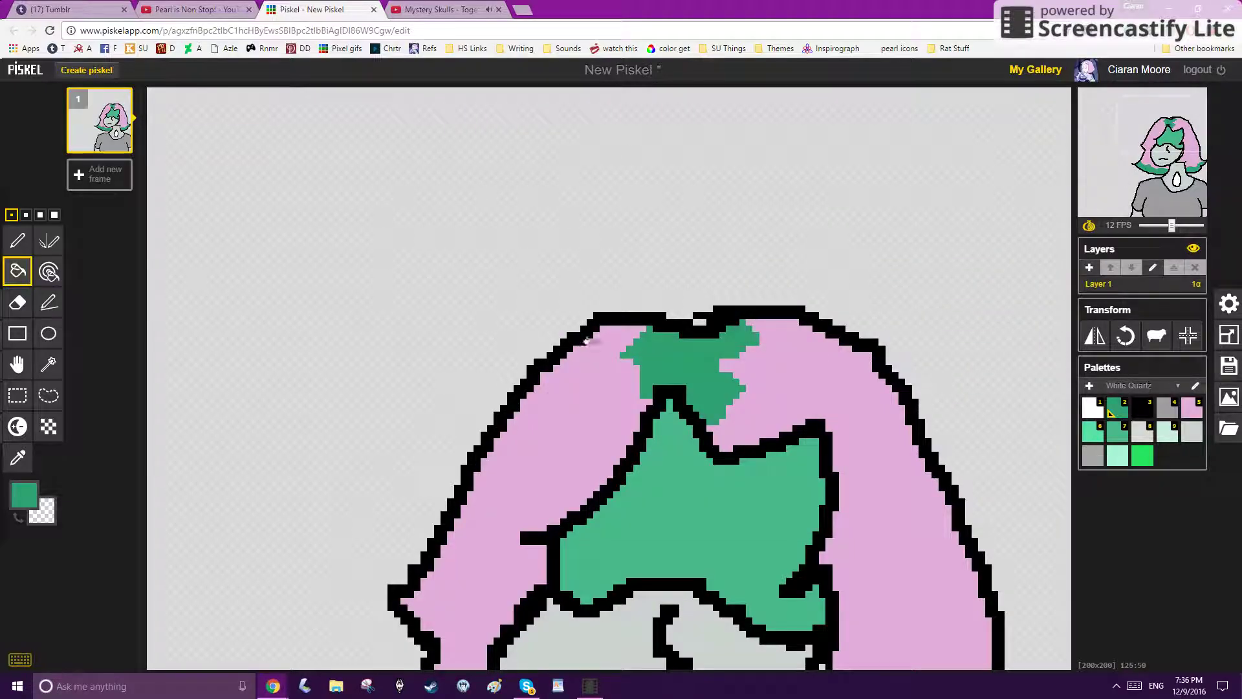
# Step: Scatter single-pixel grey speckles over the face, neck, gem and arms with the pen
pyautogui.scroll(-6, 666, 388)
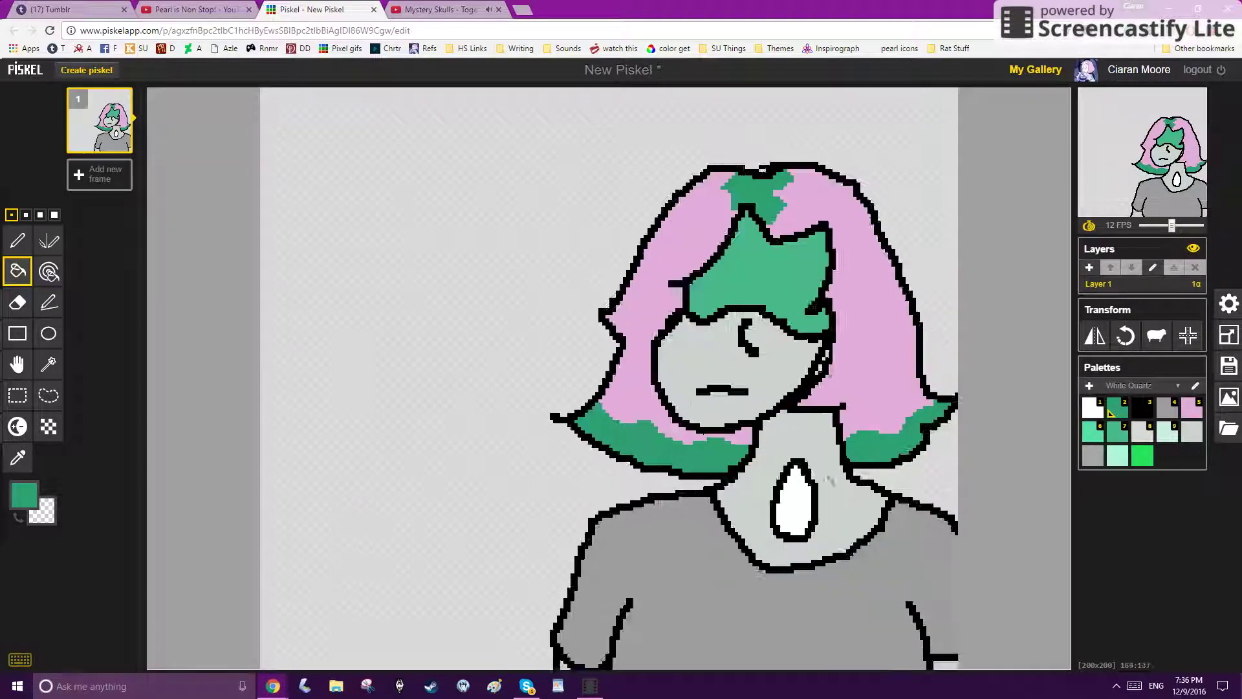
pyautogui.scroll(4, 802, 479)
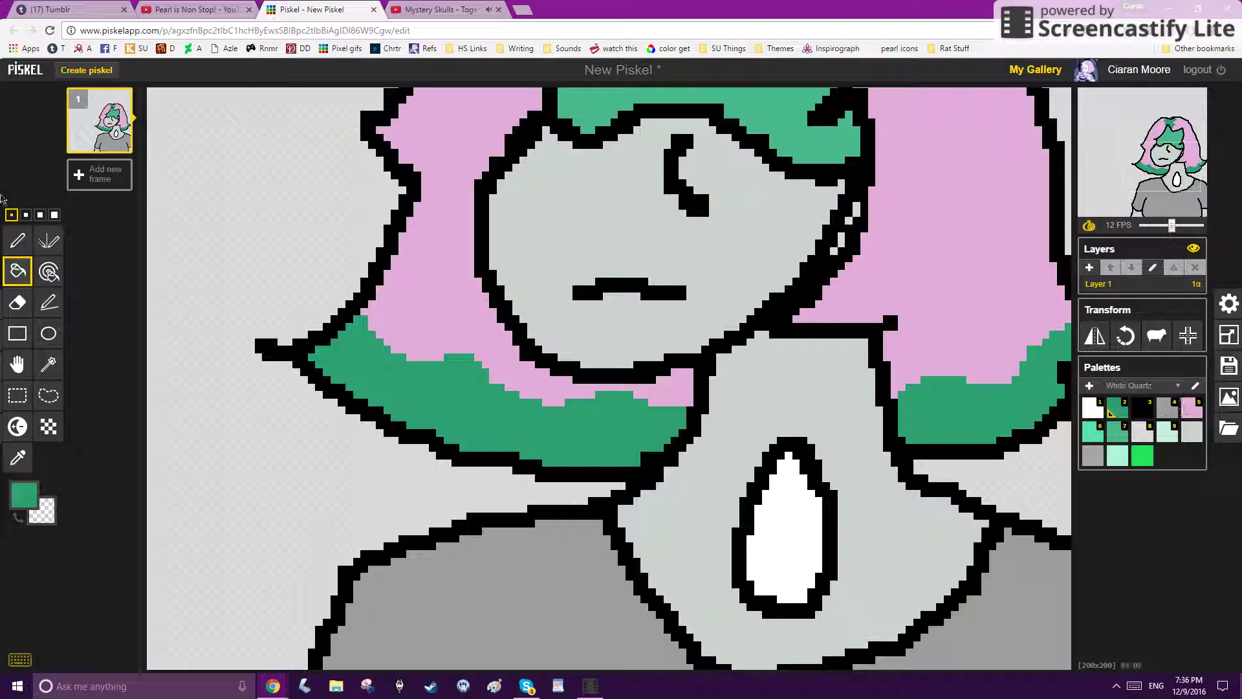
pyautogui.click(17, 241)
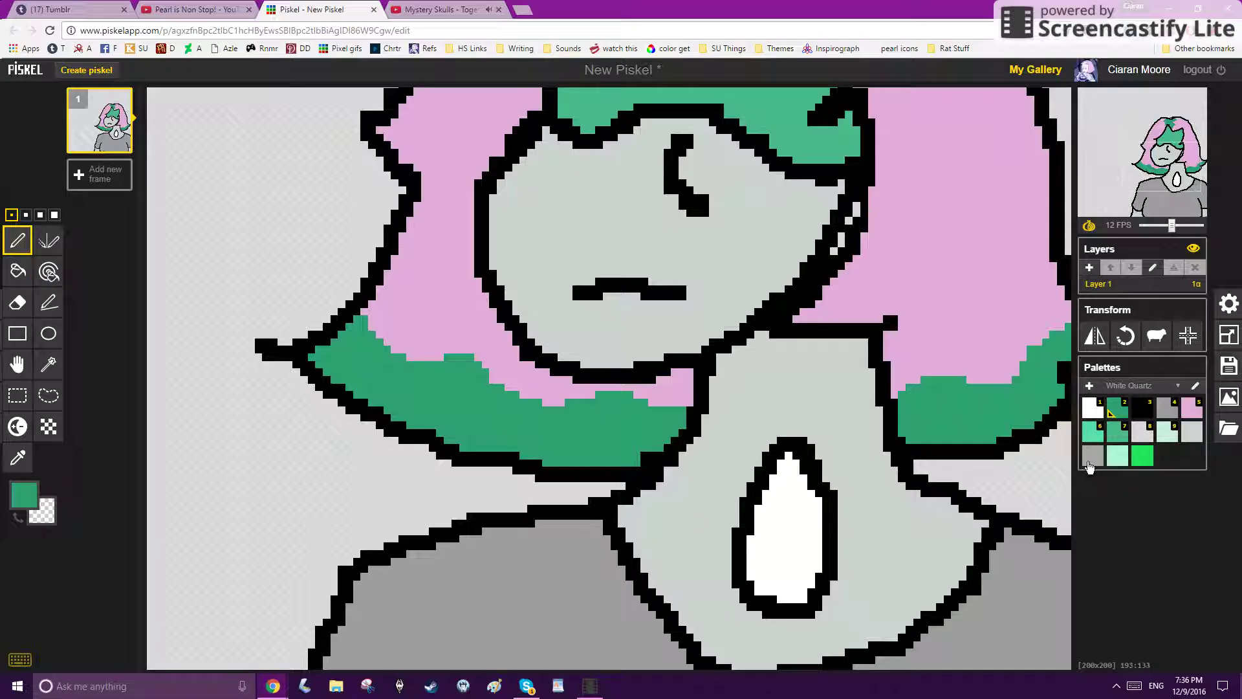
pyautogui.click(1090, 463)
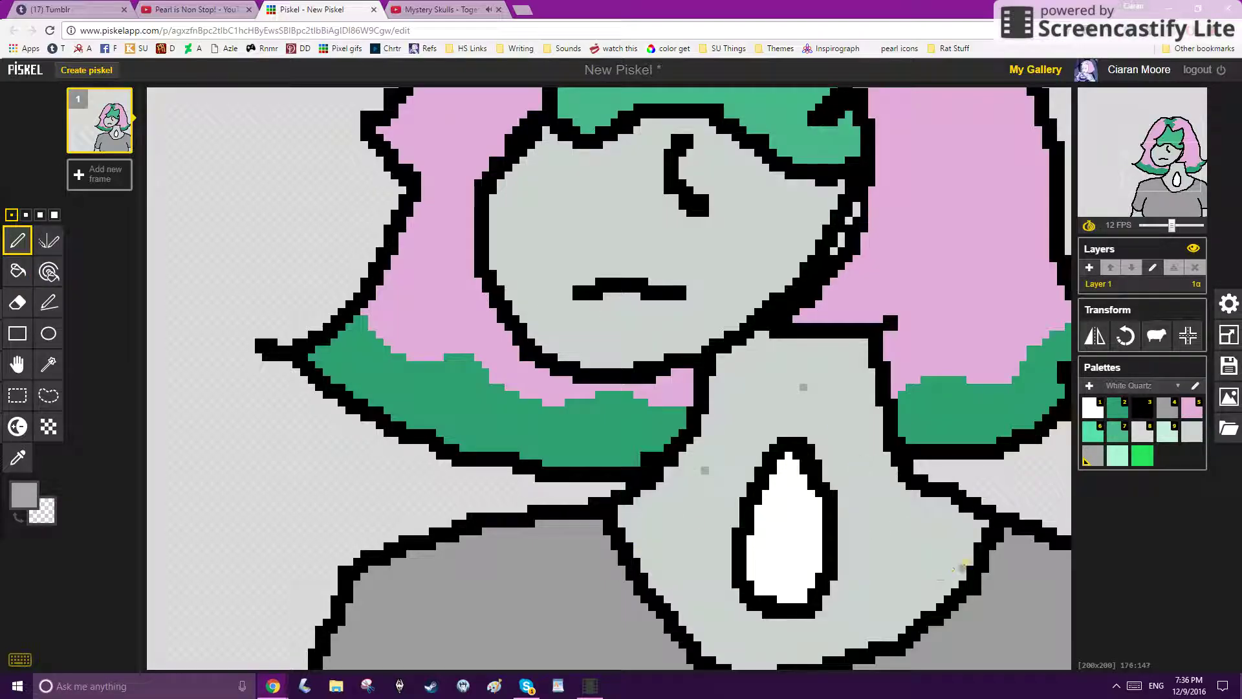
pyautogui.click(781, 516)
pyautogui.click(596, 168)
pyautogui.click(534, 204)
pyautogui.scroll(-5, 765, 194)
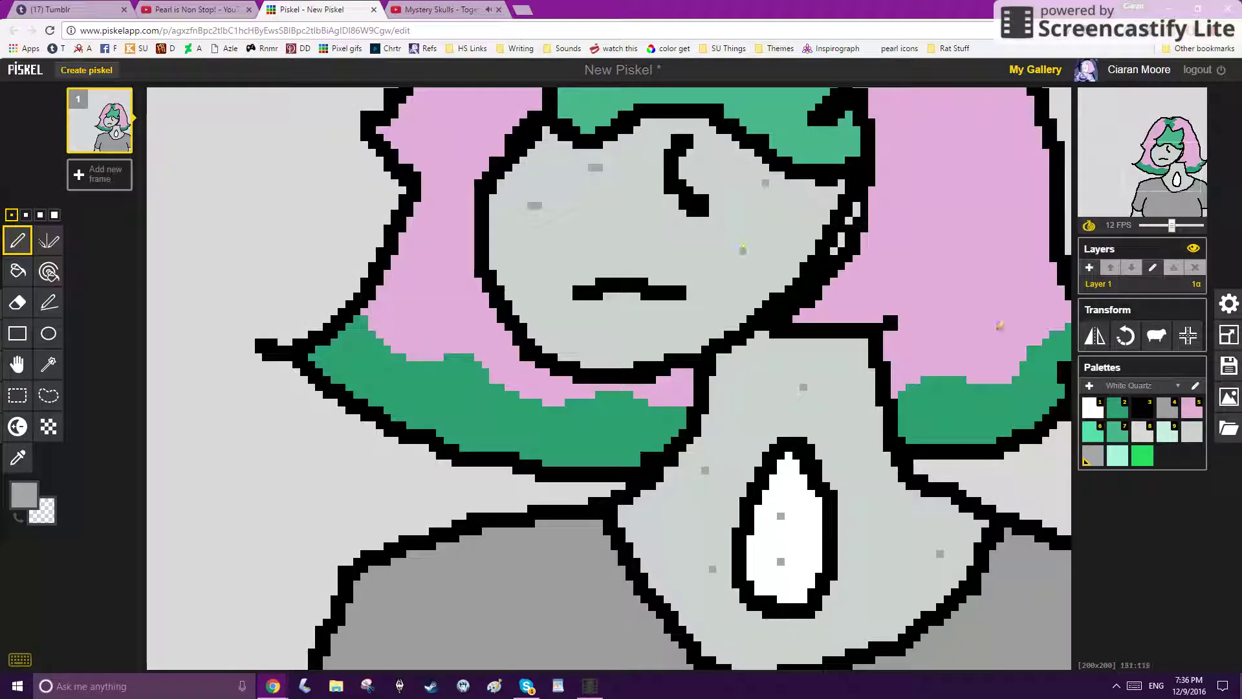
pyautogui.scroll(-2, 682, 596)
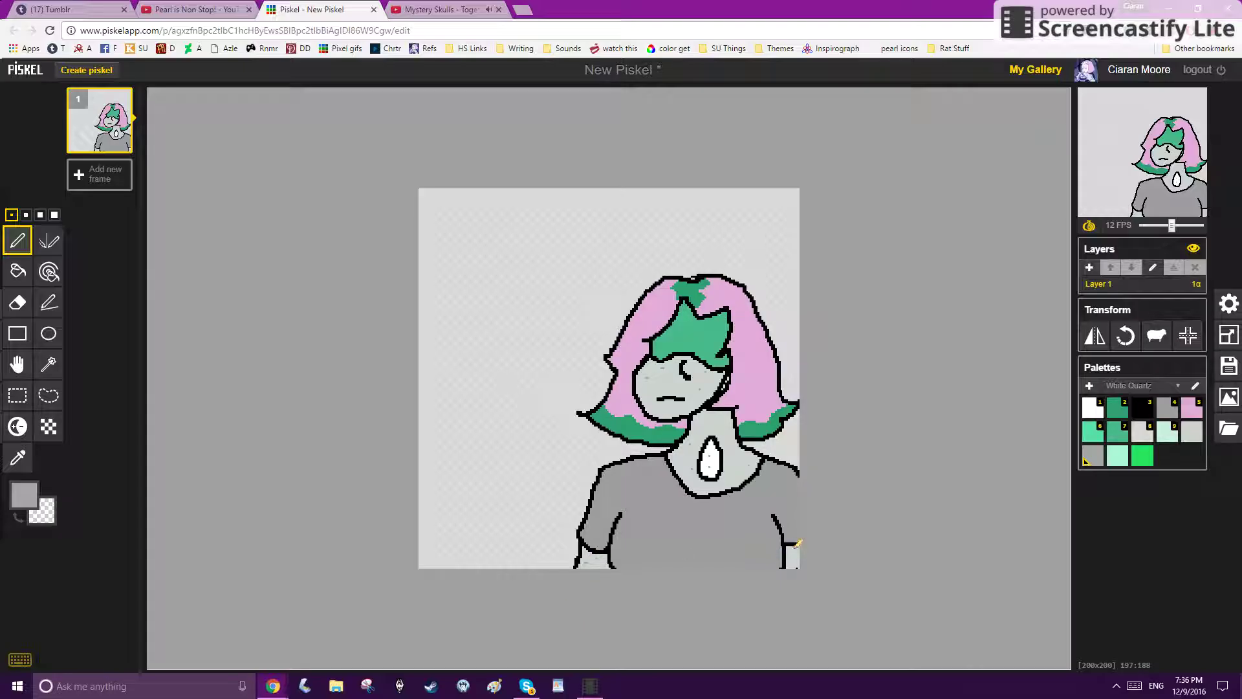
# Step: Add dark green speckles among the grey ones on the face, neck, gem and both arms
pyautogui.click(1120, 413)
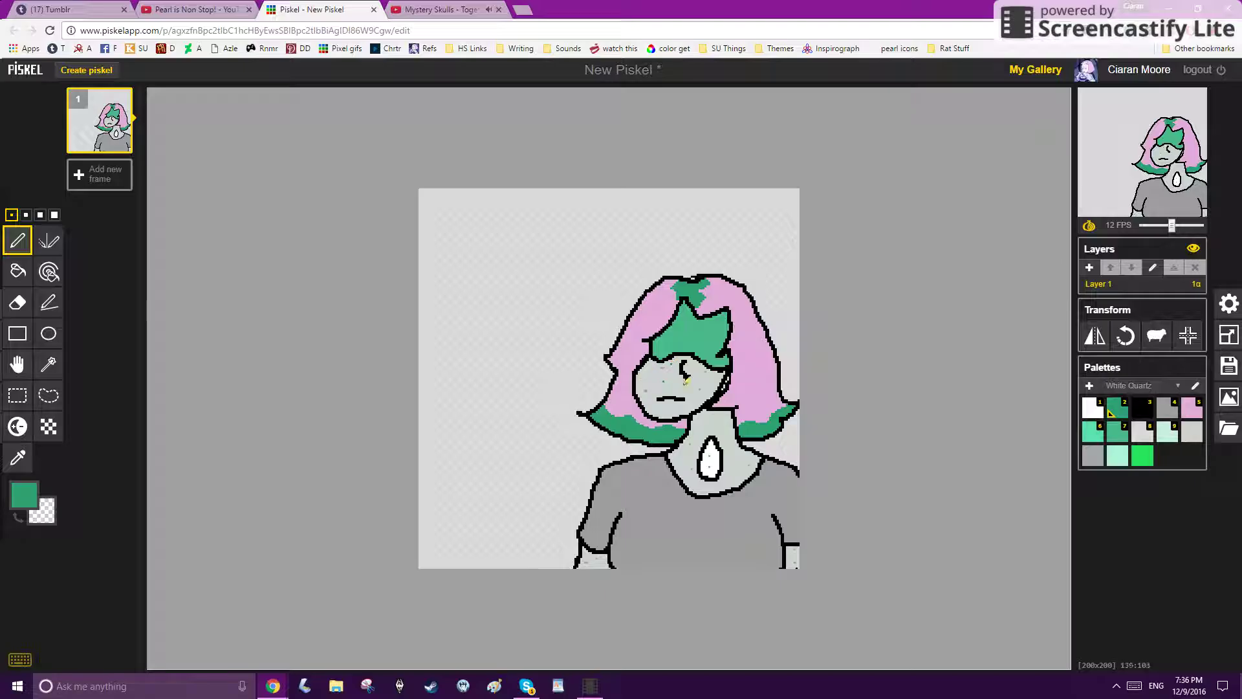
pyautogui.click(725, 432)
pyautogui.click(699, 428)
pyautogui.scroll(5, 732, 444)
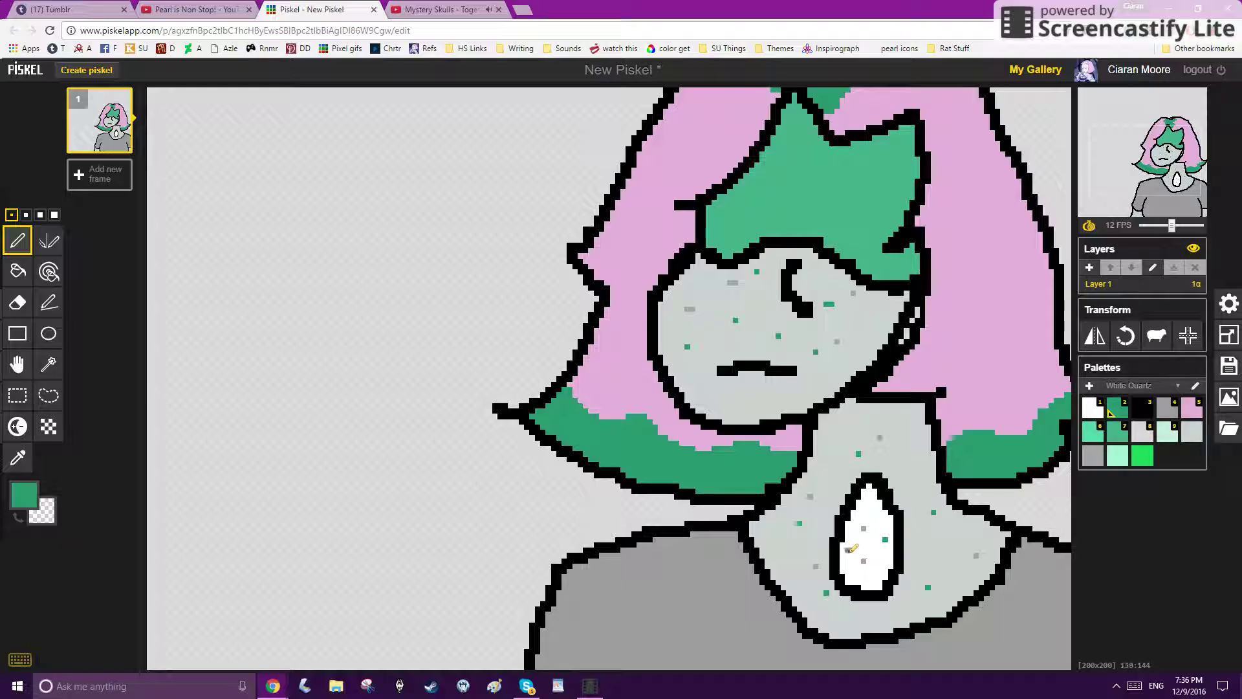
pyautogui.moveTo(1140, 184); pyautogui.dragTo(1144, 183)
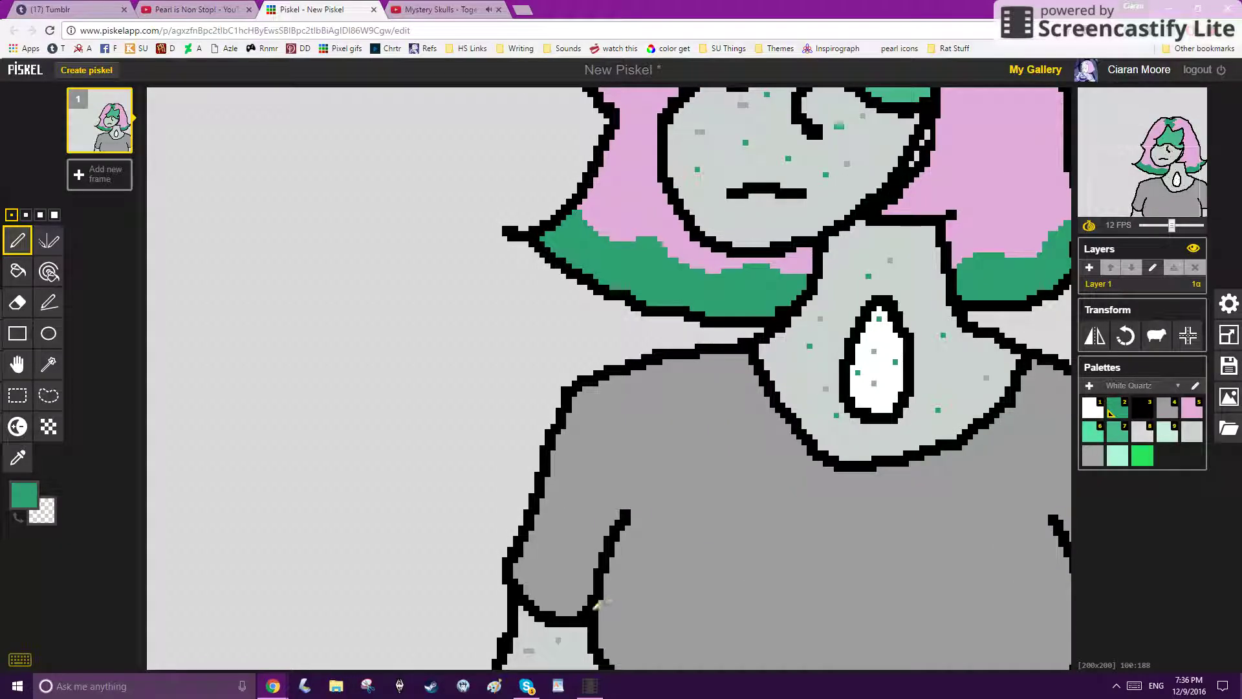
pyautogui.click(563, 642)
pyautogui.moveTo(1151, 192); pyautogui.dragTo(1206, 233)
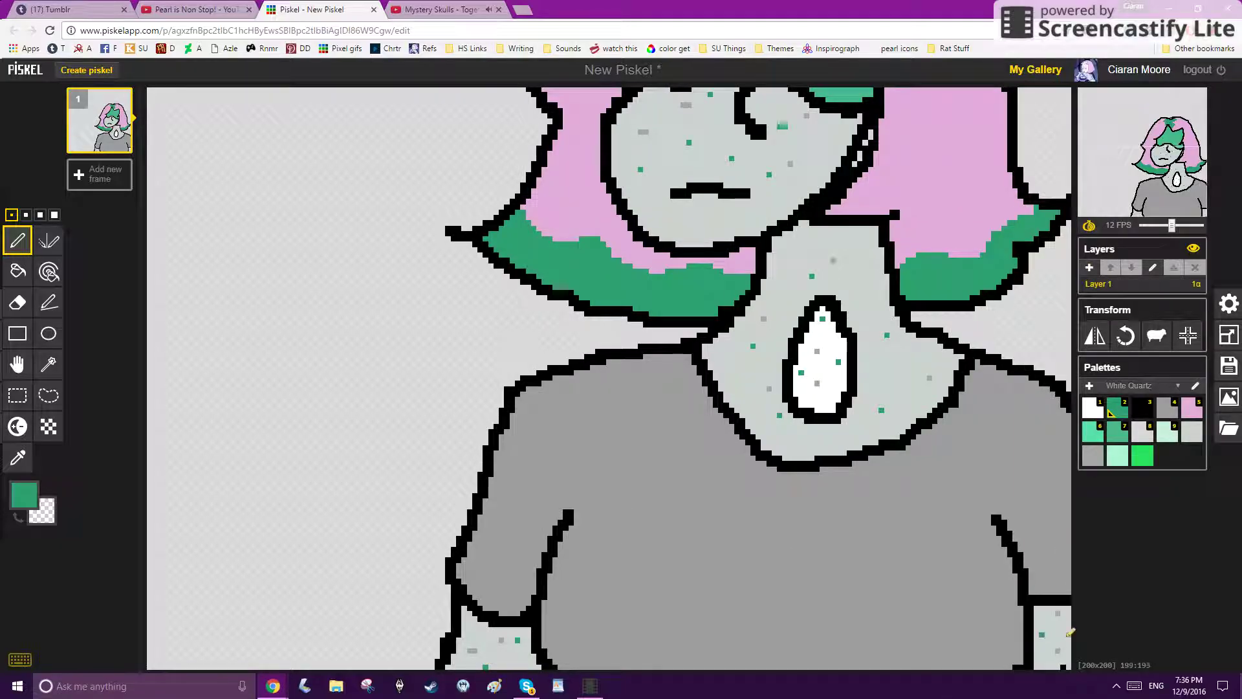
# Step: Create a new layer and rename the original drawing's layer "wq layer"
pyautogui.scroll(-5, 680, 295)
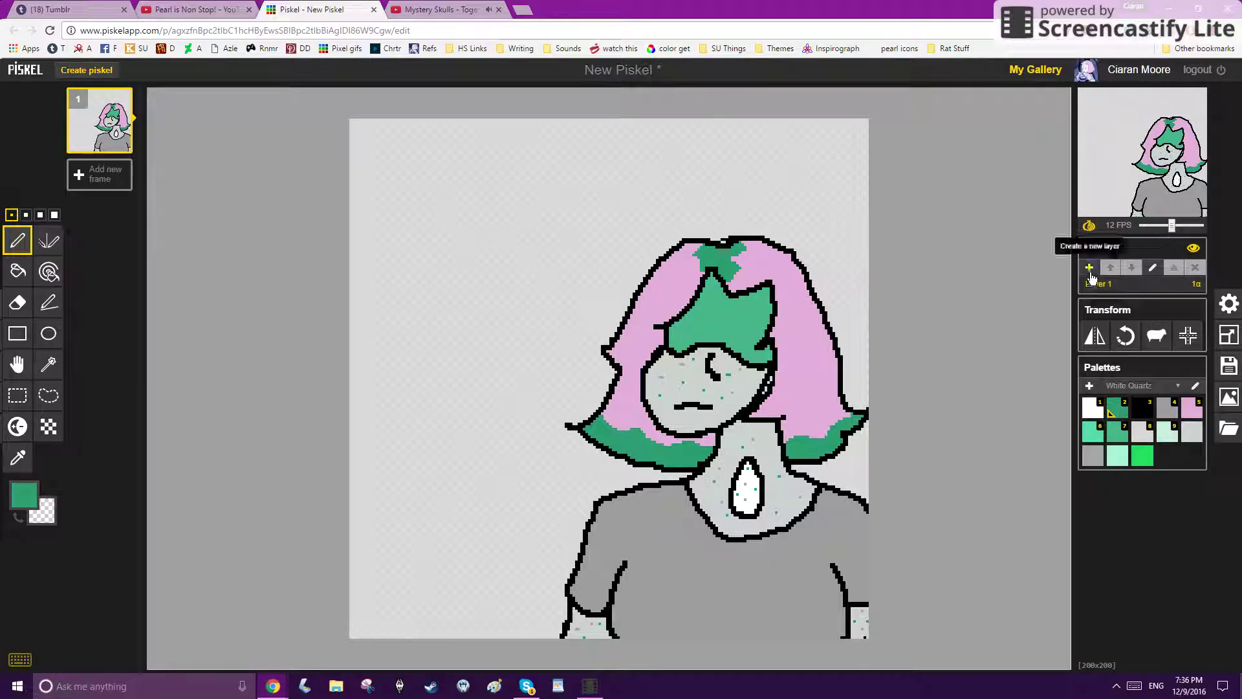
pyautogui.click(1089, 268)
pyautogui.click(1099, 299)
pyautogui.click(1152, 267)
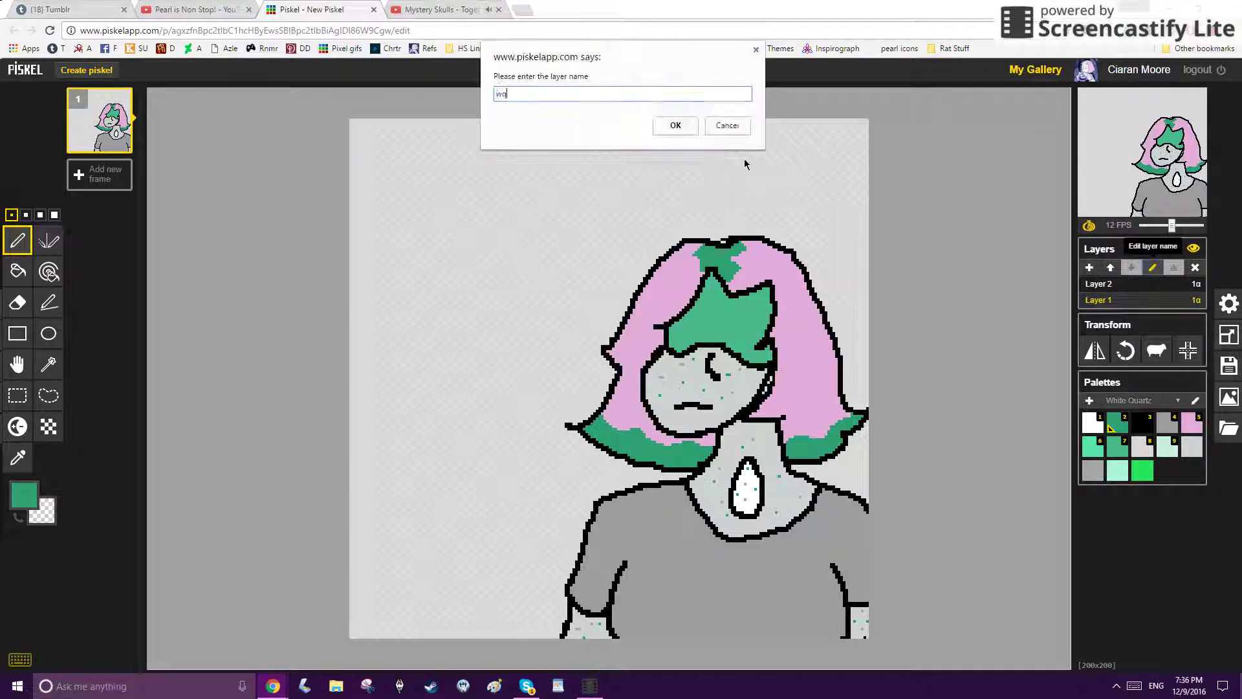
pyautogui.write('wq layer')
pyautogui.press('Return')
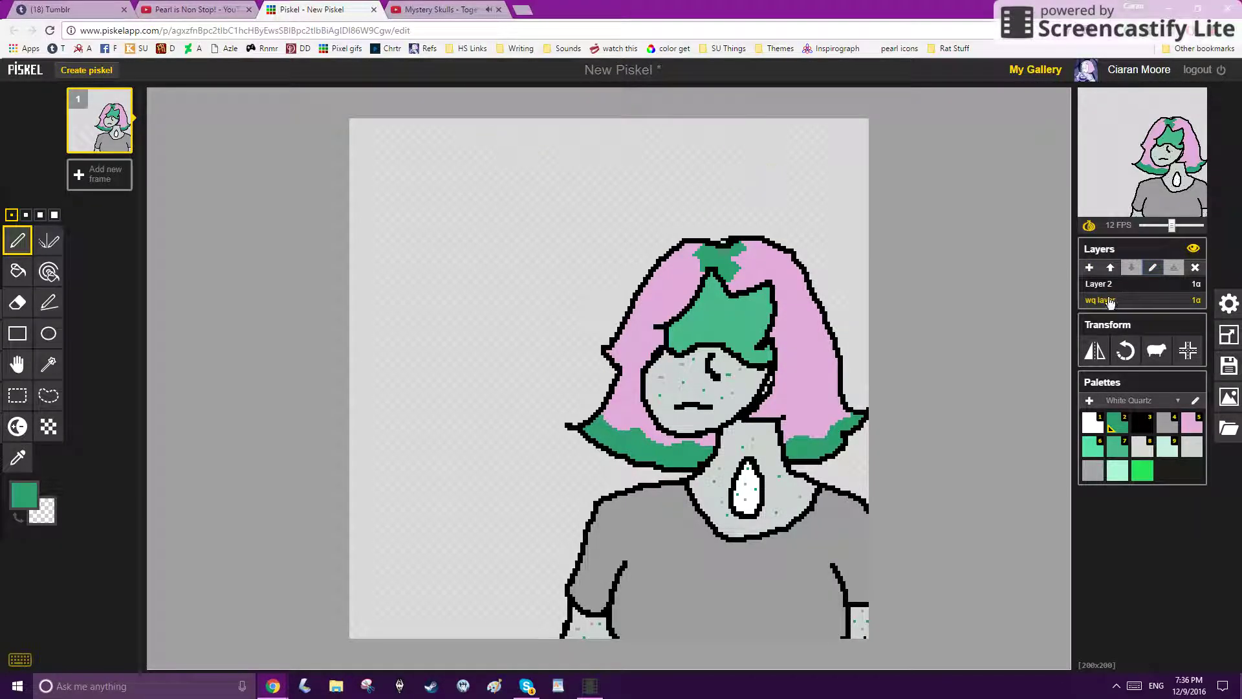
# Step: Rename the new empty layer "words layer"
pyautogui.click(1119, 285)
pyautogui.click(1149, 267)
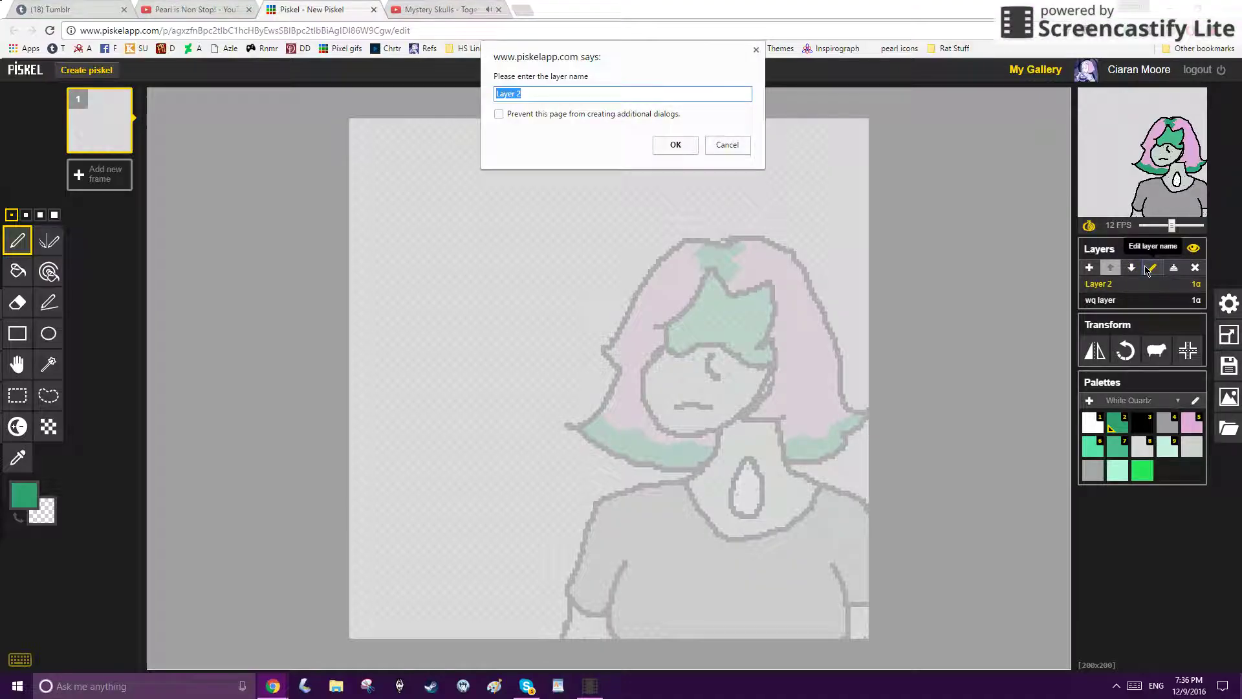
pyautogui.write('words layer')
pyautogui.press('Return')
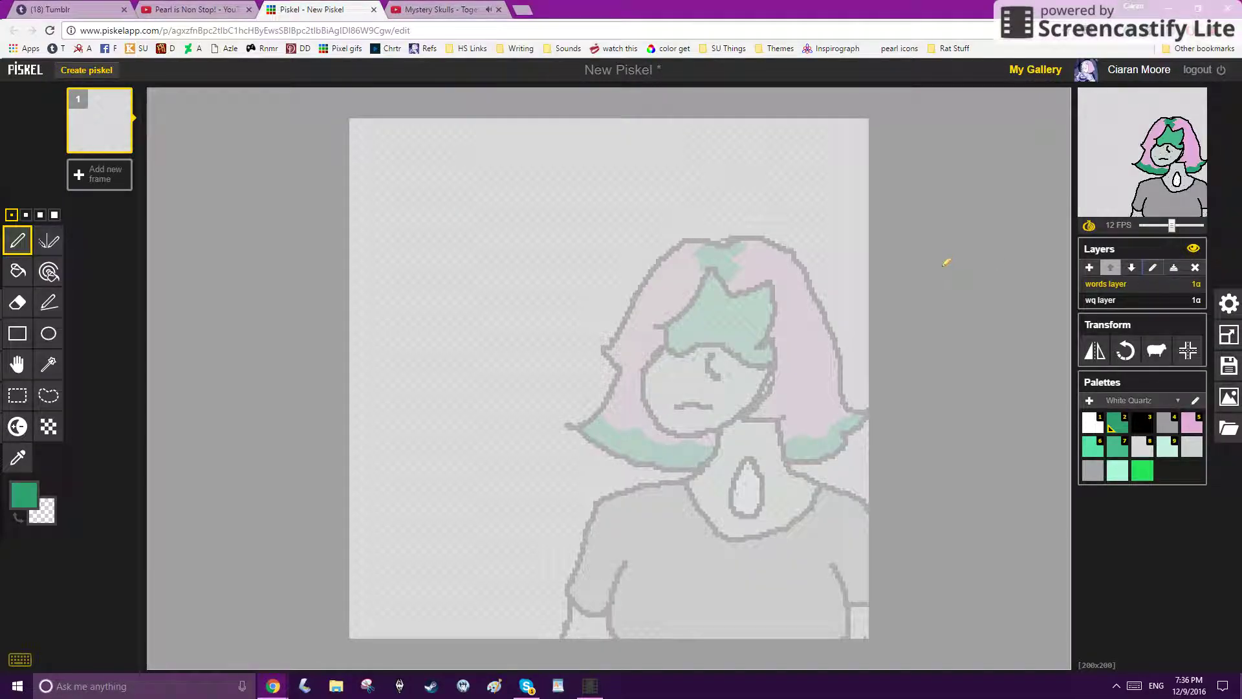
# Step: Set the pen to a dark green colour and a 2-pixel size for lettering on the words layer
pyautogui.click(1147, 428)
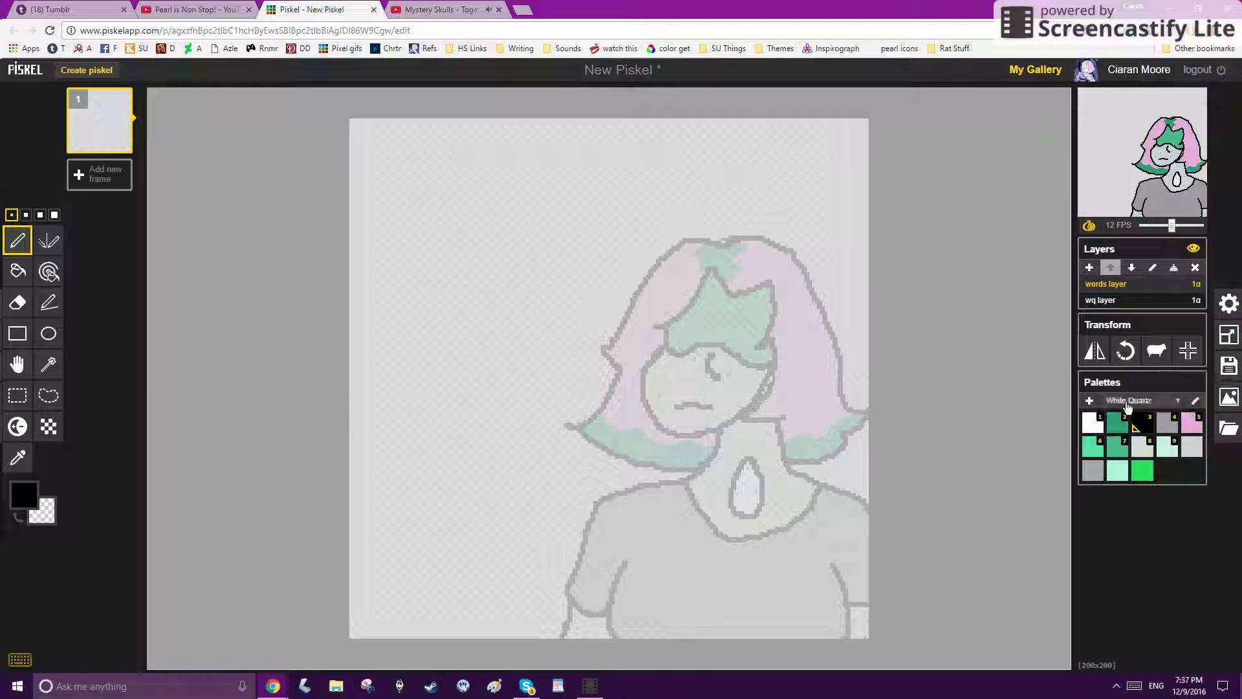
pyautogui.click(24, 495)
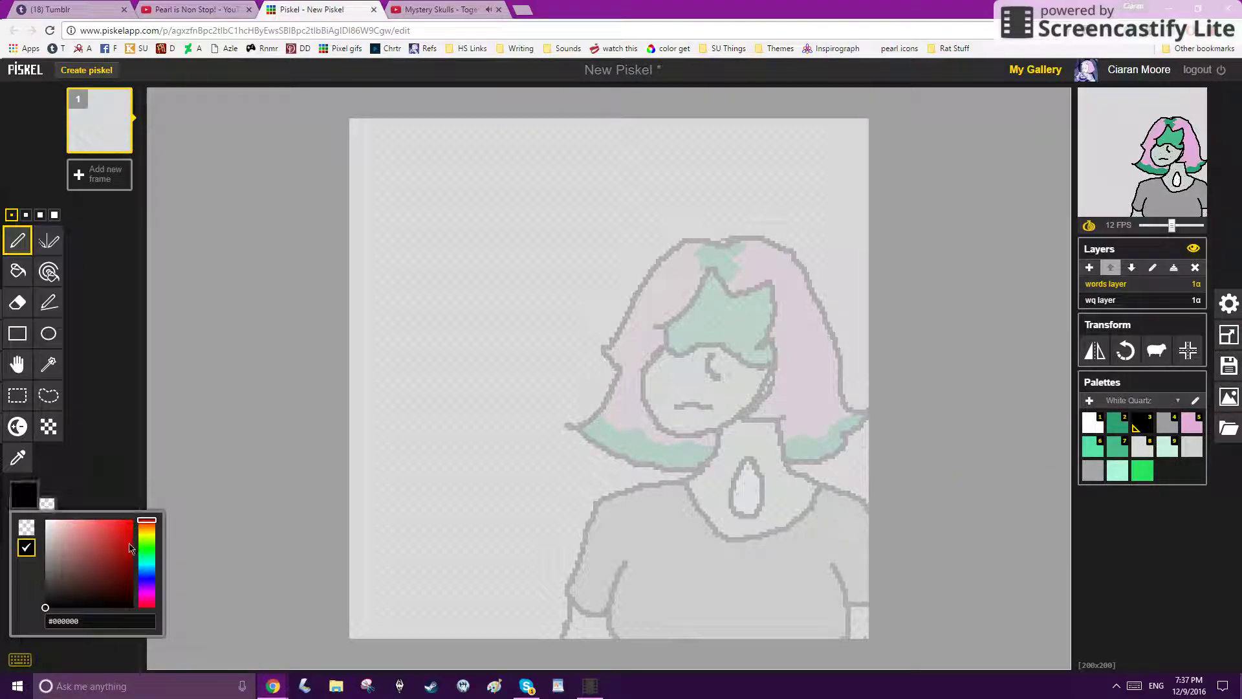
pyautogui.moveTo(139, 557); pyautogui.dragTo(142, 563)
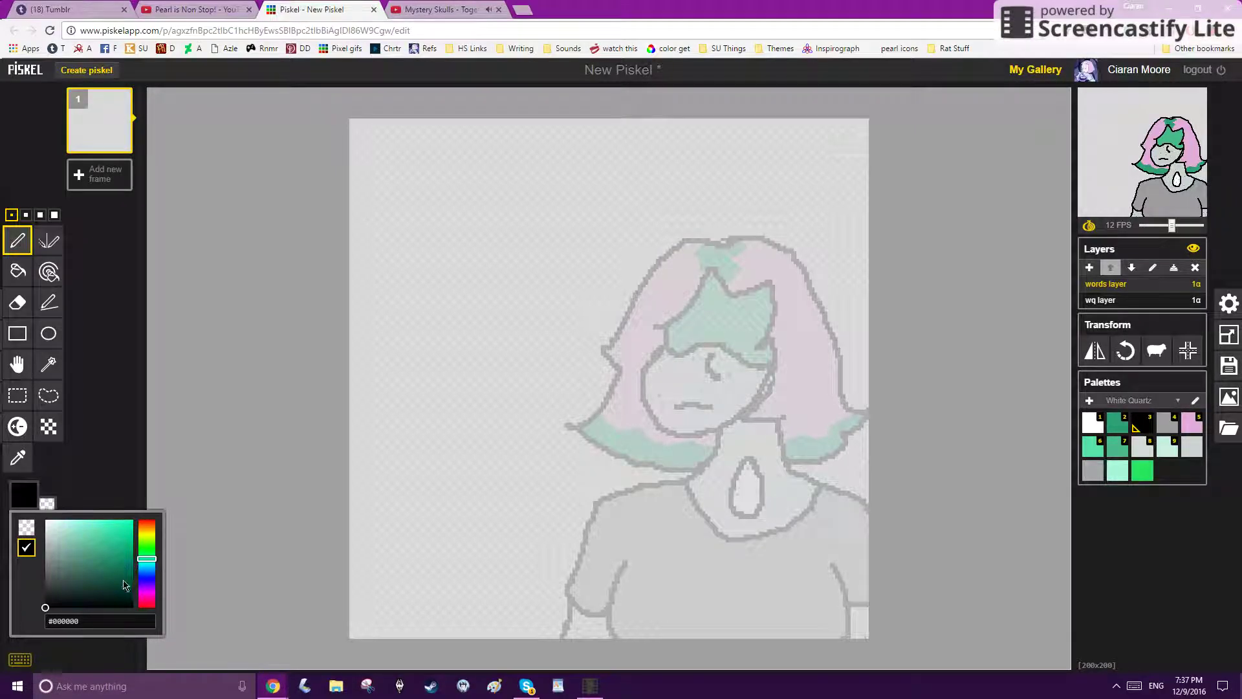
pyautogui.click(123, 580)
pyautogui.moveTo(366, 154); pyautogui.dragTo(375, 278)
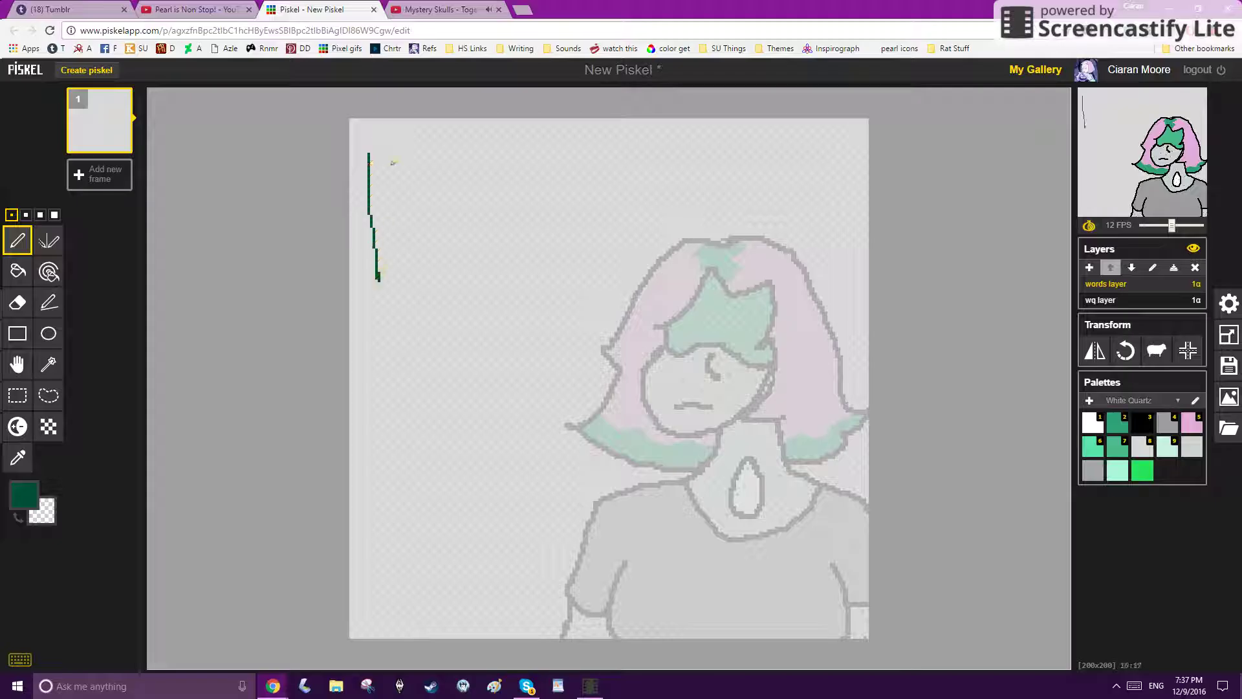
pyautogui.hotkey('ctrl', 'z')
pyautogui.click(29, 218)
# Step: Try to hand-letter a large curved K in the canvas's upper-left corner, and undo its strokes
pyautogui.moveTo(374, 142); pyautogui.dragTo(406, 296)
pyautogui.hotkey('ctrl', 'z')
pyautogui.moveTo(367, 136)
pyautogui.mouseDown()
pyautogui.moveTo(396, 161)
pyautogui.moveTo(377, 285)
pyautogui.mouseUp()
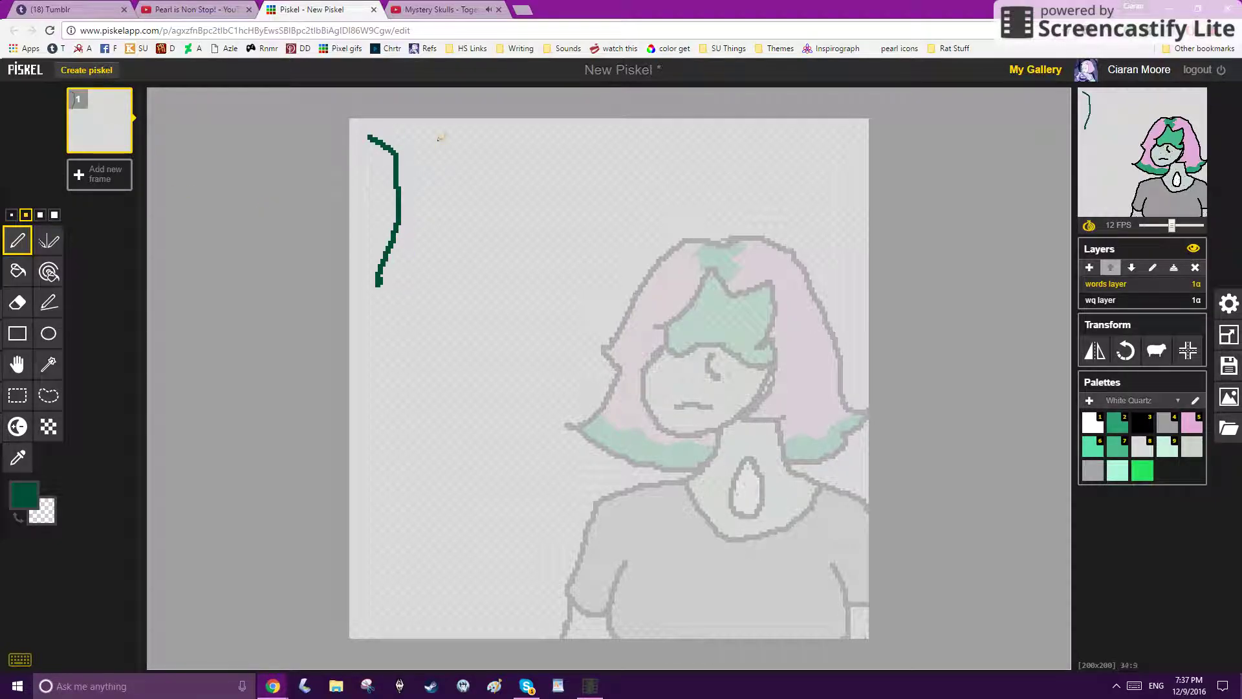
pyautogui.moveTo(436, 140)
pyautogui.mouseDown()
pyautogui.moveTo(415, 167)
pyautogui.moveTo(433, 223)
pyautogui.moveTo(456, 246)
pyautogui.mouseUp()
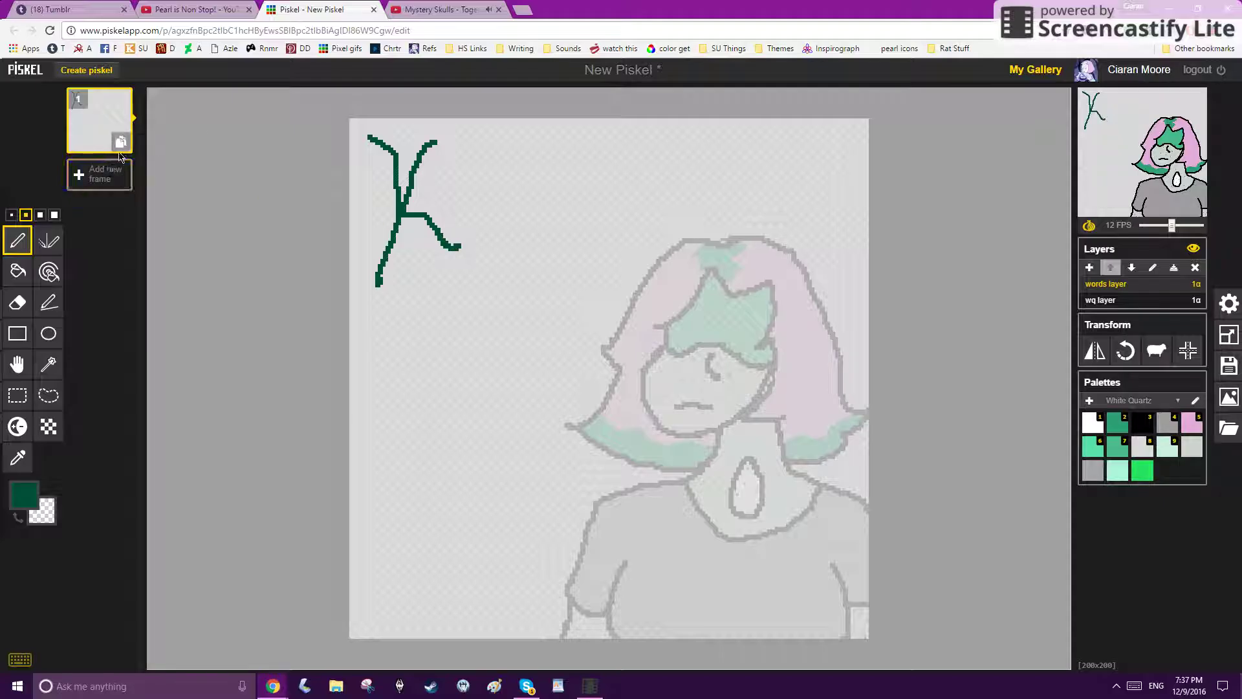
pyautogui.hotkey('ctrl', 'z')
pyautogui.hotkey('ctrl', 'z')
# Step: Duplicate the blank frame and hand-letter a K on the copy, then duplicate that frame and add two e's
pyautogui.click(120, 144)
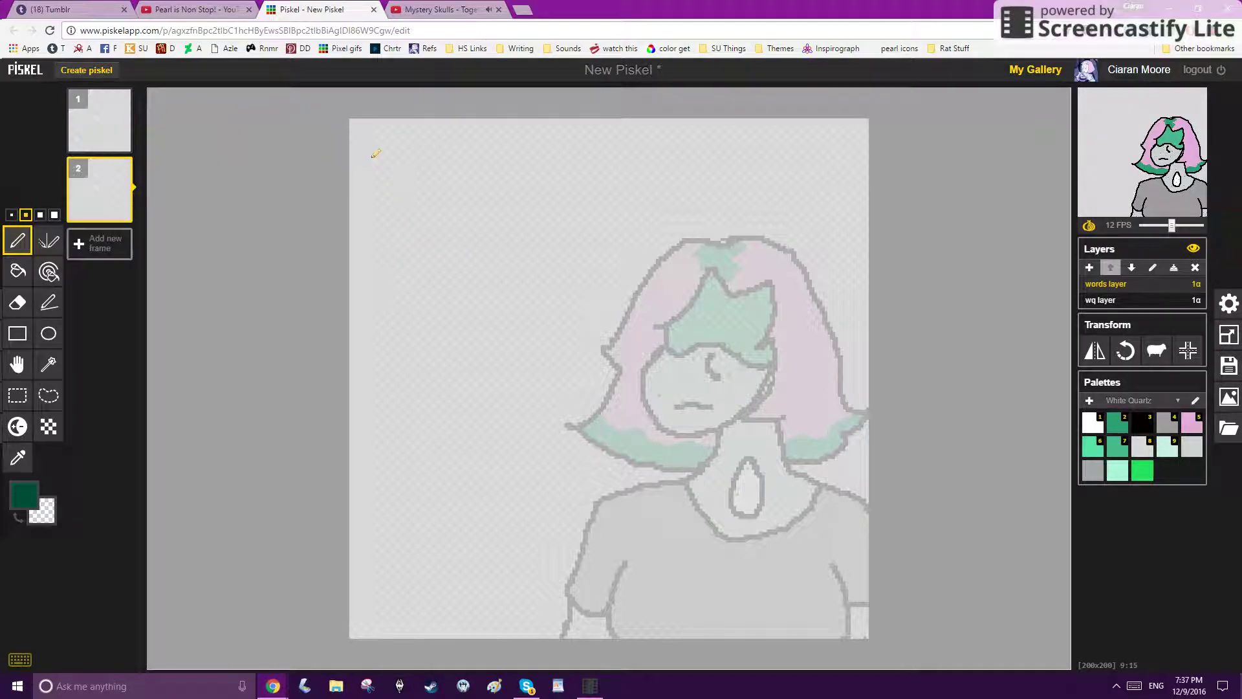
pyautogui.moveTo(376, 152); pyautogui.dragTo(401, 255)
pyautogui.hotkey('ctrl', 'z')
pyautogui.moveTo(367, 152)
pyautogui.mouseDown()
pyautogui.moveTo(394, 153)
pyautogui.moveTo(402, 254)
pyautogui.mouseUp()
pyautogui.moveTo(421, 143); pyautogui.dragTo(410, 208)
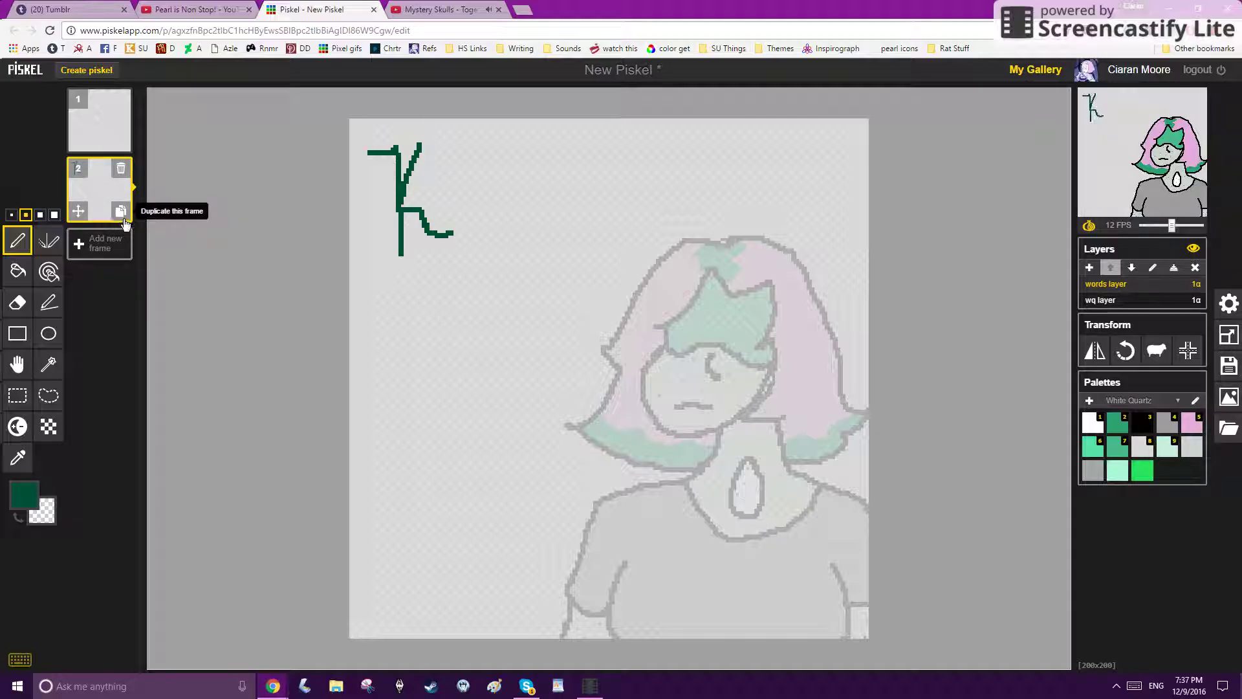
pyautogui.click(121, 213)
pyautogui.moveTo(467, 211)
pyautogui.mouseDown()
pyautogui.moveTo(511, 218)
pyautogui.moveTo(549, 181)
pyautogui.moveTo(583, 222)
pyautogui.mouseUp()
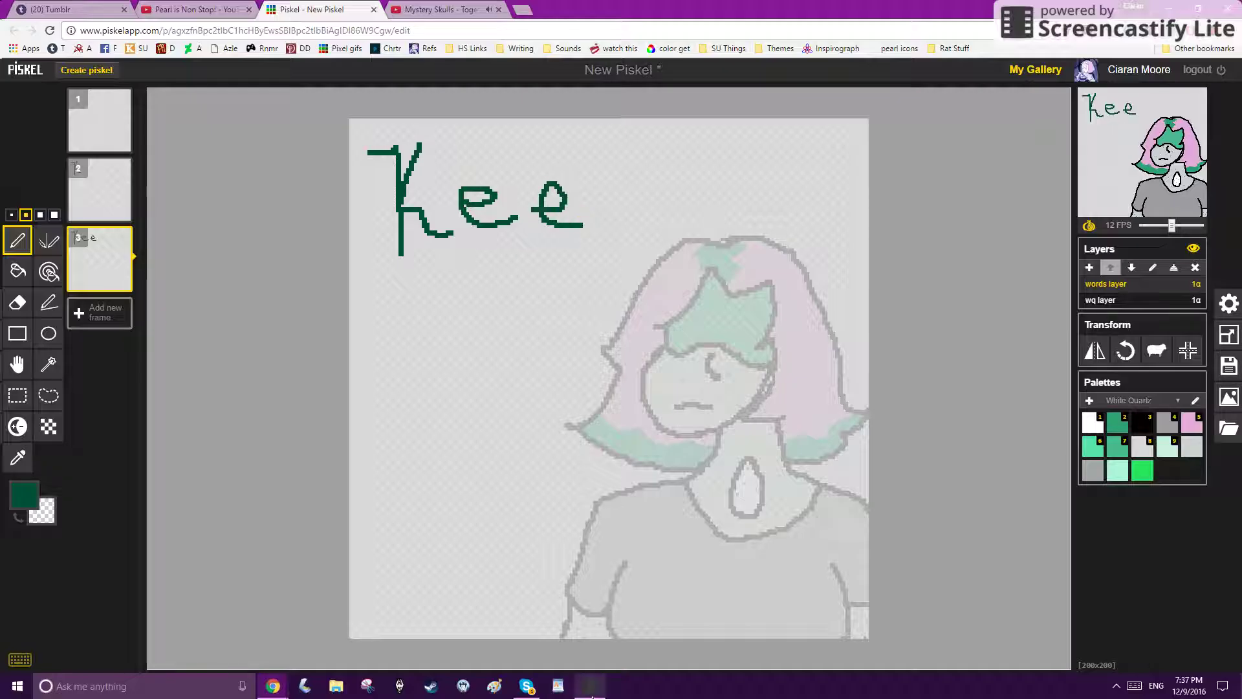
# Step: Check the Mystery Skulls "Keep It Together" video page on YouTube and return to the Piskel drawing
pyautogui.click(590, 686)
pyautogui.click(1010, 661)
pyautogui.click(496, 218)
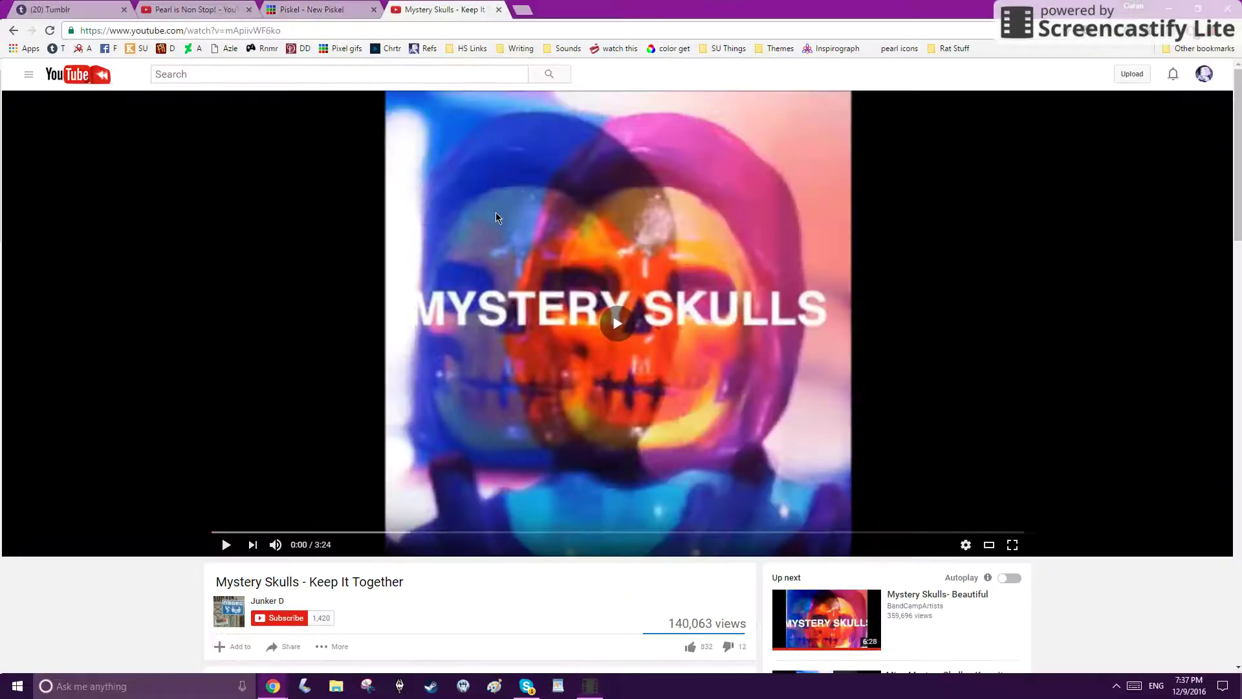
pyautogui.click(318, 8)
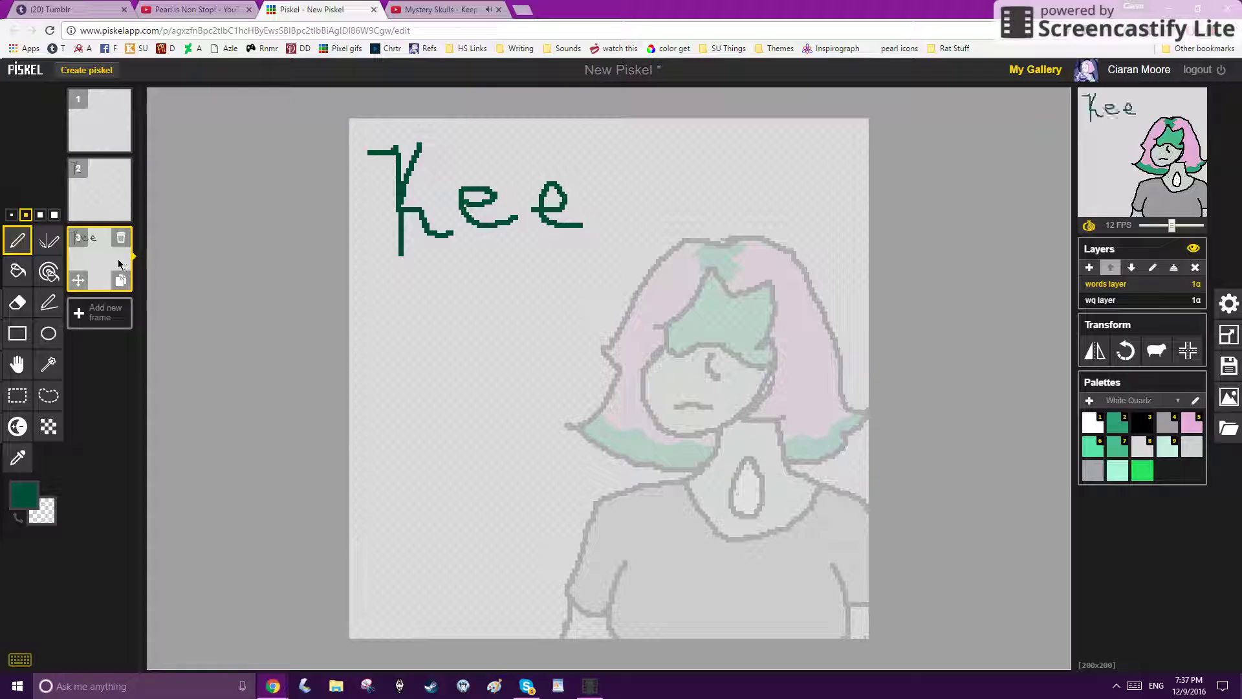
# Step: Undo the second e, duplicate the frame and redraw the e followed by a p to complete "Keep"
pyautogui.hotkey('ctrl', 'z')
pyautogui.click(121, 280)
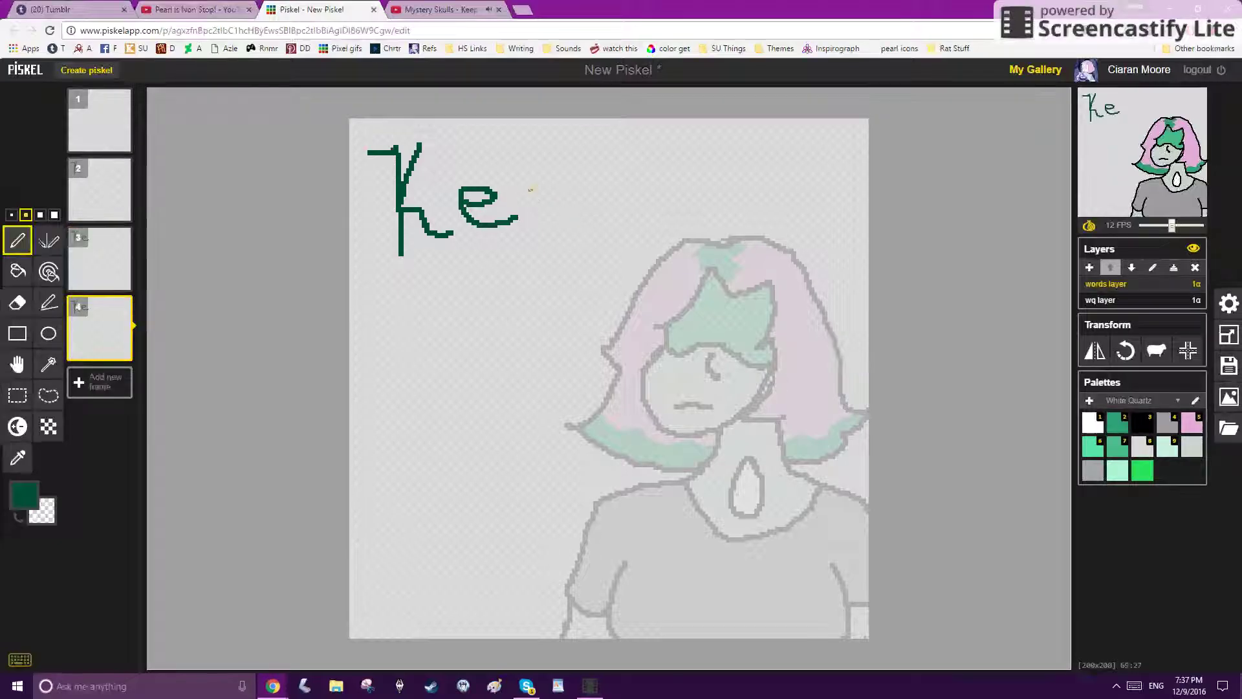
pyautogui.moveTo(532, 193)
pyautogui.mouseDown()
pyautogui.moveTo(556, 191)
pyautogui.moveTo(543, 220)
pyautogui.moveTo(569, 218)
pyautogui.mouseUp()
pyautogui.hotkey('ctrl', 'z')
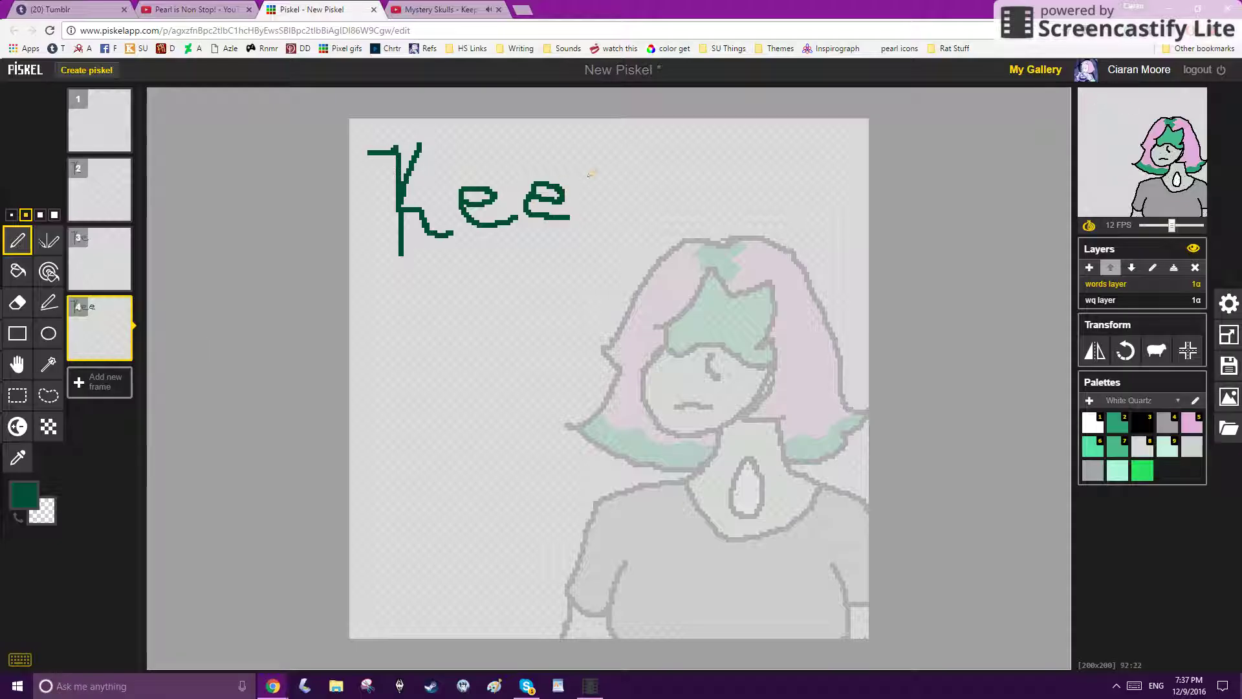
pyautogui.moveTo(590, 173)
pyautogui.mouseDown()
pyautogui.moveTo(588, 220)
pyautogui.moveTo(619, 180)
pyautogui.mouseUp()
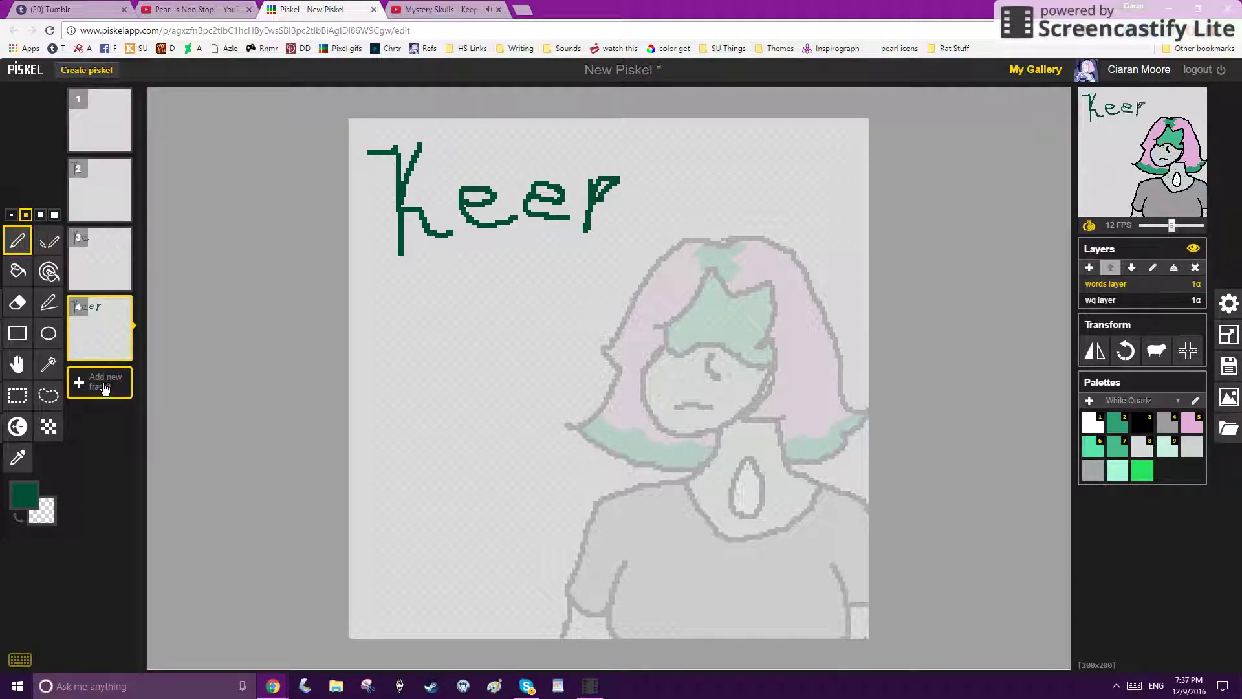
# Step: Delete the blank and partly lettered frames, including two extra copies of the first, keeping only the frame with the complete word
pyautogui.click(121, 143)
pyautogui.click(121, 143)
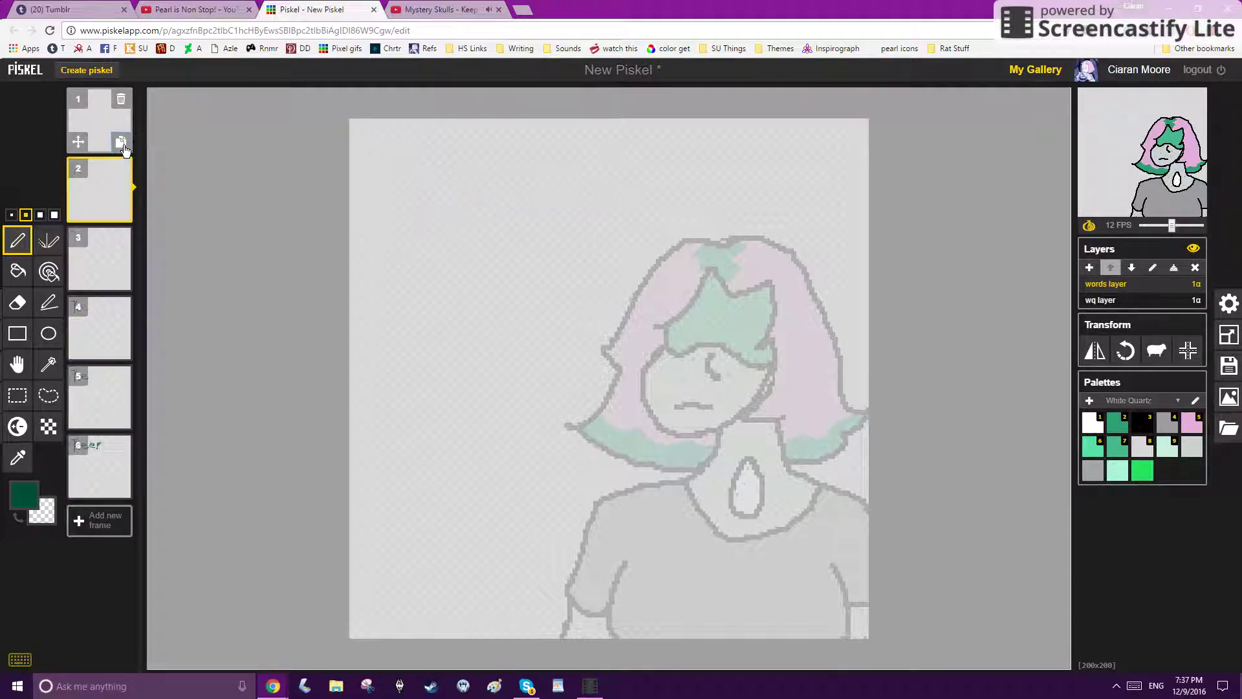
pyautogui.click(121, 102)
pyautogui.click(121, 102)
pyautogui.click(121, 102)
pyautogui.click(121, 103)
pyautogui.click(121, 102)
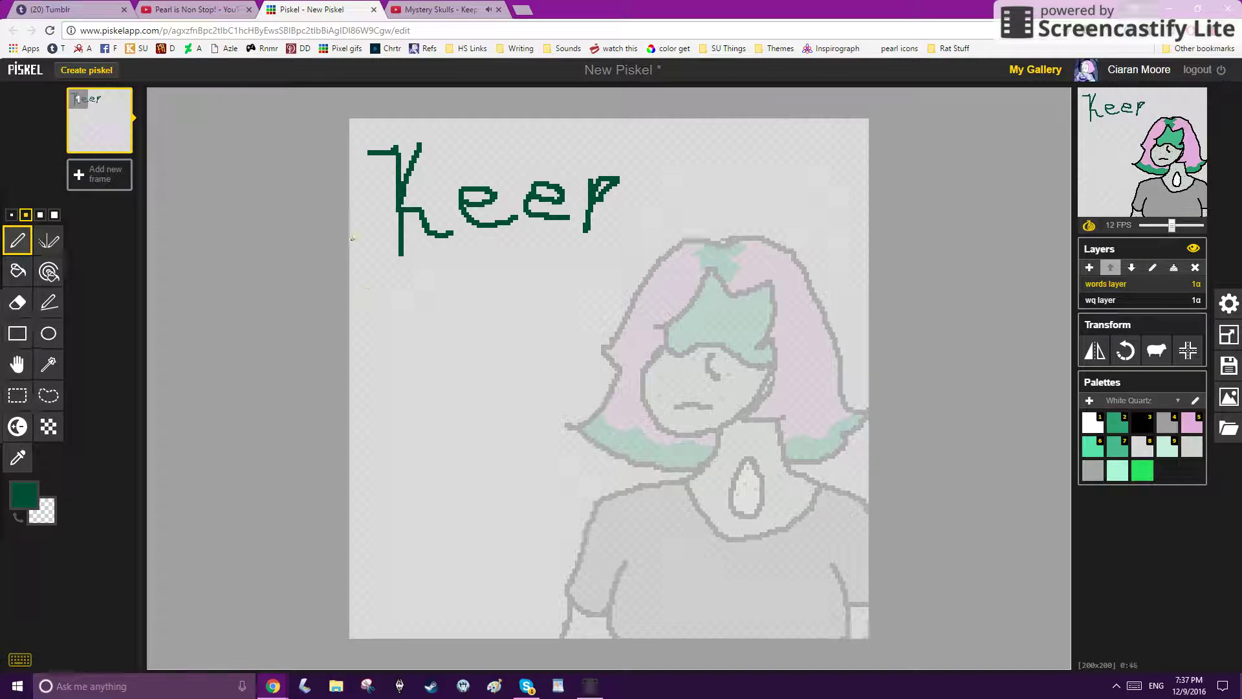
# Step: Hand-letter "It" in dark green below "Keep"
pyautogui.moveTo(362, 312)
pyautogui.mouseDown()
pyautogui.moveTo(413, 298)
pyautogui.moveTo(412, 385)
pyautogui.mouseUp()
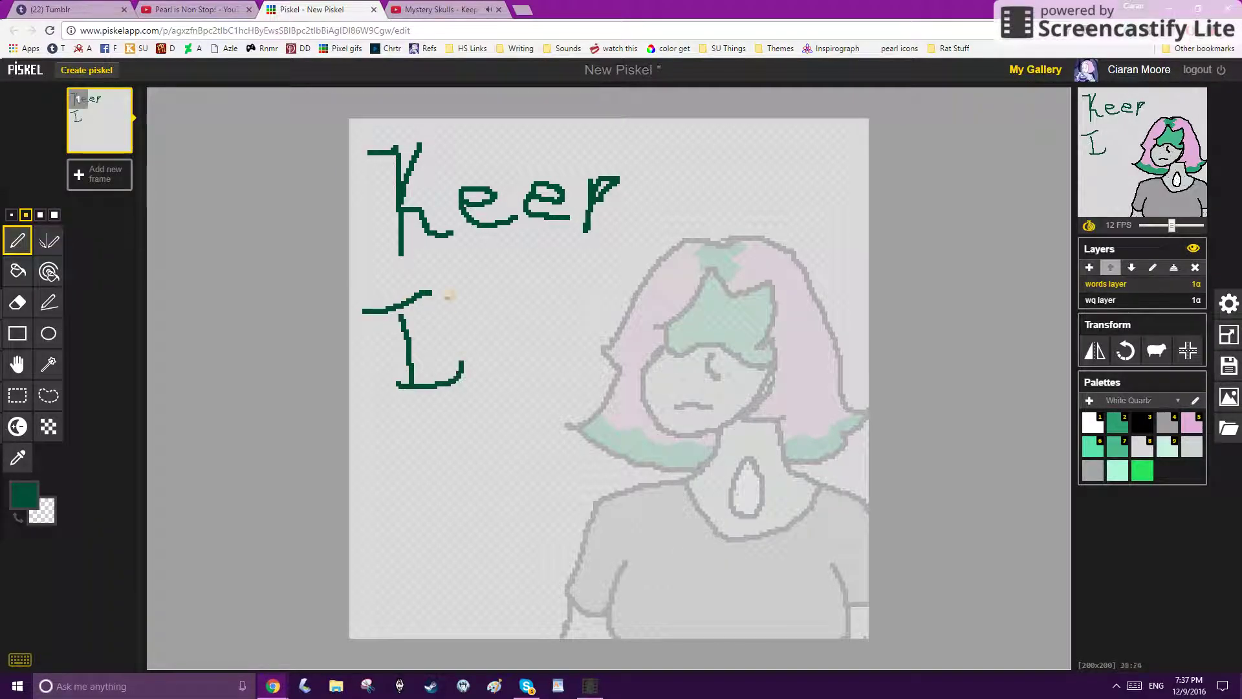
pyautogui.hotkey('ctrl', 'z')
pyautogui.moveTo(471, 274); pyautogui.dragTo(489, 352)
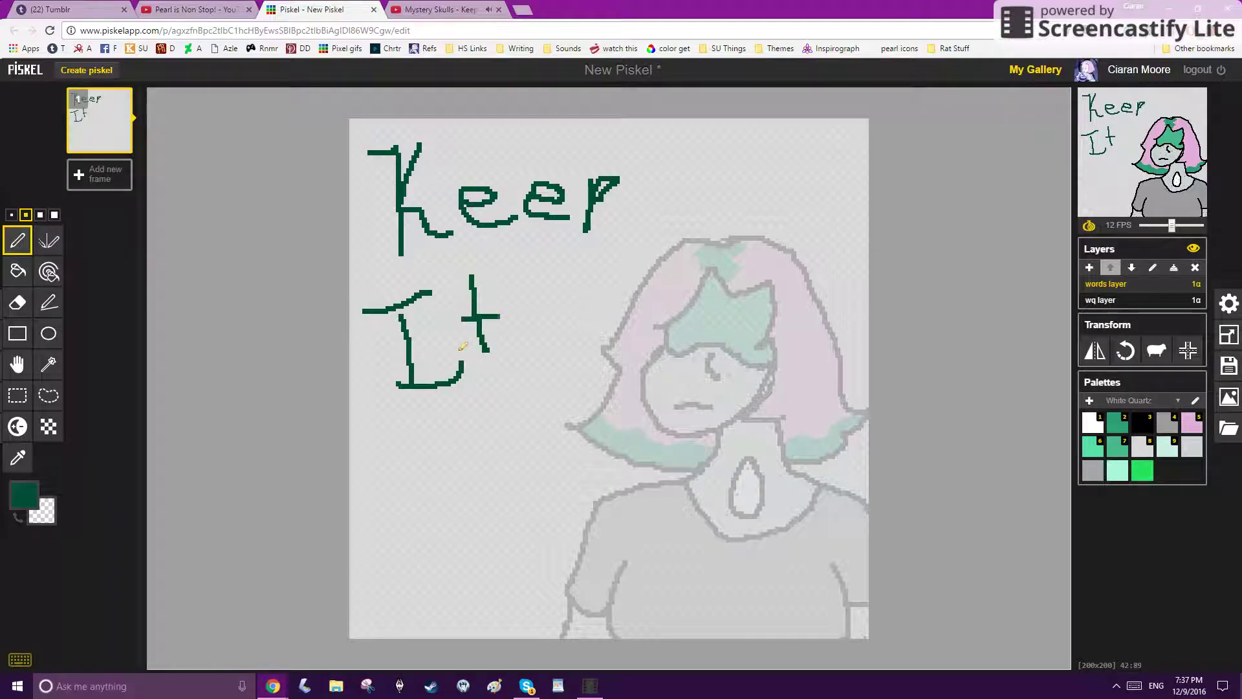
# Step: Undo the "It" lettering and delete the two restored frames ahead of the frame containing "Keep"
pyautogui.hotkey('ctrl', 'z')
pyautogui.hotkey('ctrl', 'z')
pyautogui.hotkey('ctrl', 'z')
pyautogui.hotkey('ctrl', 'z')
pyautogui.hotkey('ctrl', 'z')
pyautogui.hotkey('ctrl', 'z')
pyautogui.hotkey('ctrl', 'z')
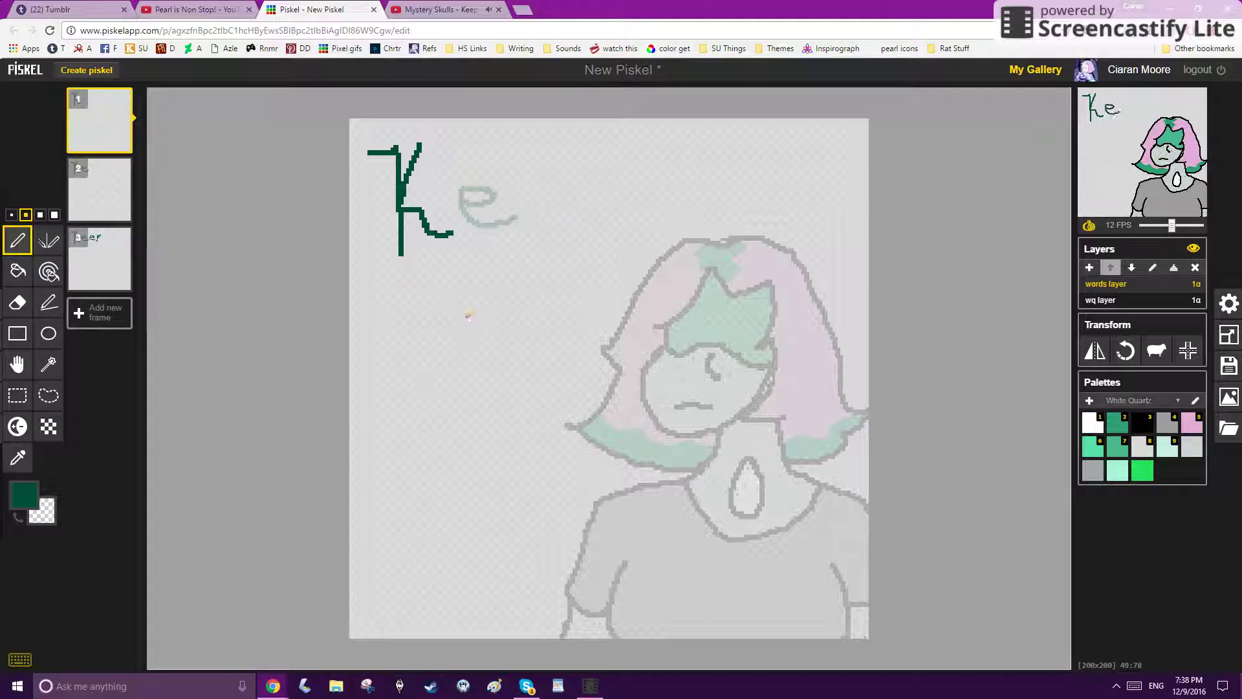
pyautogui.click(122, 109)
pyautogui.click(123, 109)
# Step: Erase the entire "Keep" lettering, using a 4-pixel eraser for the remaining letters, and set the size back to 2 pixels
pyautogui.scroll(4, 550, 168)
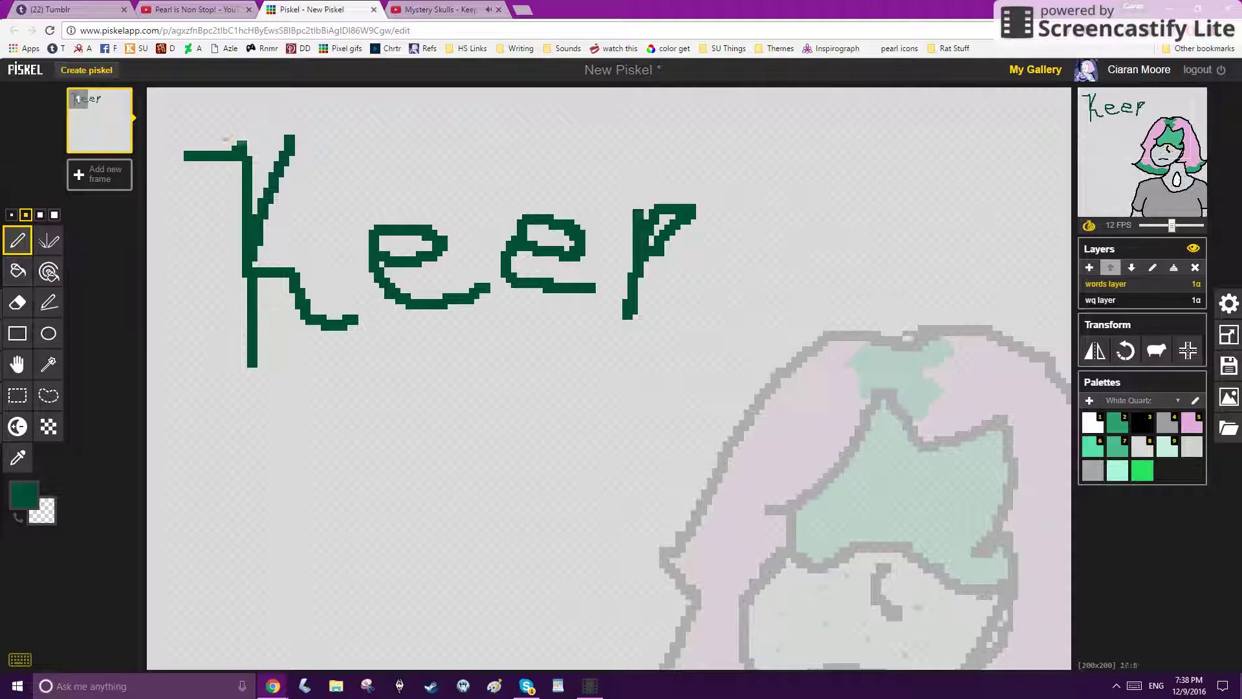
pyautogui.moveTo(290, 140); pyautogui.dragTo(175, 151)
pyautogui.click(18, 302)
pyautogui.moveTo(282, 148)
pyautogui.mouseDown()
pyautogui.moveTo(170, 150)
pyautogui.moveTo(288, 150)
pyautogui.moveTo(249, 214)
pyautogui.moveTo(236, 331)
pyautogui.mouseUp()
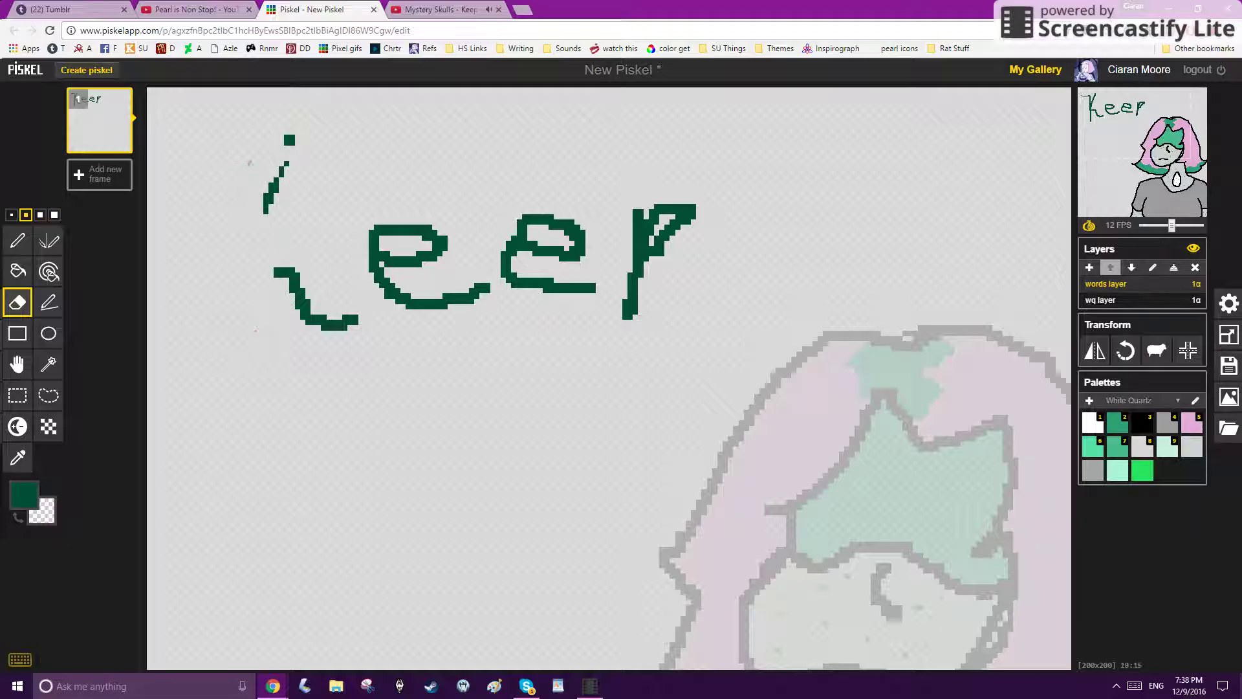
pyautogui.moveTo(270, 175)
pyautogui.mouseDown()
pyautogui.moveTo(293, 139)
pyautogui.moveTo(274, 211)
pyautogui.mouseUp()
pyautogui.moveTo(277, 253); pyautogui.dragTo(336, 310)
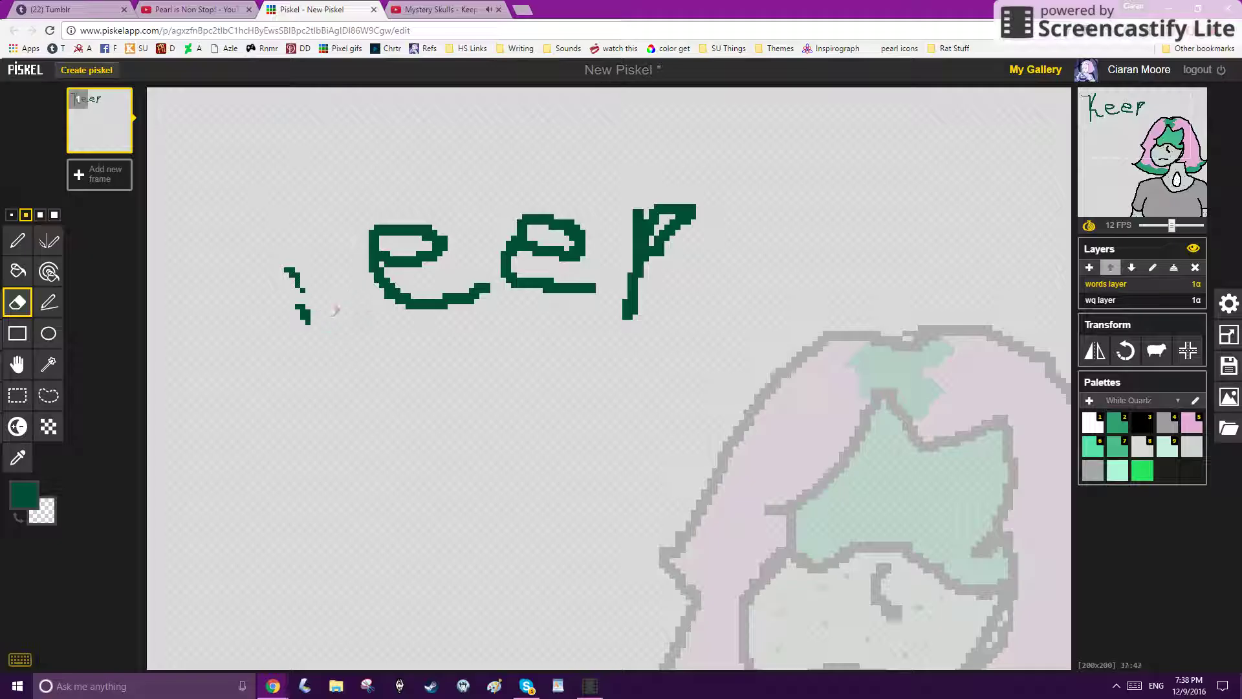
pyautogui.click(303, 318)
pyautogui.click(55, 214)
pyautogui.moveTo(449, 219)
pyautogui.mouseDown()
pyautogui.moveTo(314, 223)
pyautogui.moveTo(304, 277)
pyautogui.moveTo(381, 293)
pyautogui.moveTo(481, 225)
pyautogui.moveTo(639, 266)
pyautogui.mouseUp()
pyautogui.click(26, 215)
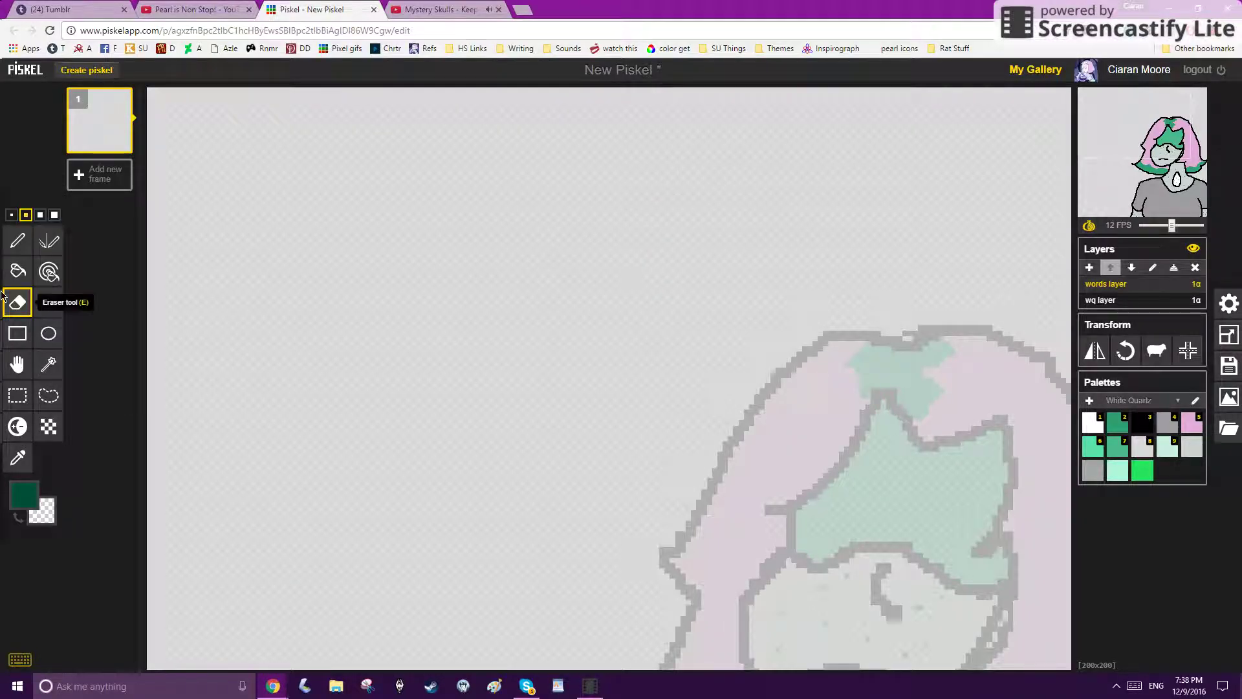
# Step: Hand-letter "Keep" in dark green across the canvas's upper-left area, redrawing the bowl of the p
pyautogui.click(17, 240)
pyautogui.moveTo(183, 90); pyautogui.dragTo(204, 312)
pyautogui.moveTo(249, 100)
pyautogui.mouseDown()
pyautogui.moveTo(188, 197)
pyautogui.moveTo(316, 303)
pyautogui.mouseUp()
pyautogui.moveTo(335, 244)
pyautogui.mouseDown()
pyautogui.moveTo(369, 266)
pyautogui.moveTo(406, 267)
pyautogui.mouseUp()
pyautogui.moveTo(465, 236)
pyautogui.mouseDown()
pyautogui.moveTo(436, 205)
pyautogui.moveTo(537, 269)
pyautogui.mouseUp()
pyautogui.moveTo(561, 223); pyautogui.dragTo(554, 322)
pyautogui.moveTo(557, 284)
pyautogui.mouseDown()
pyautogui.moveTo(590, 233)
pyautogui.moveTo(587, 249)
pyautogui.mouseUp()
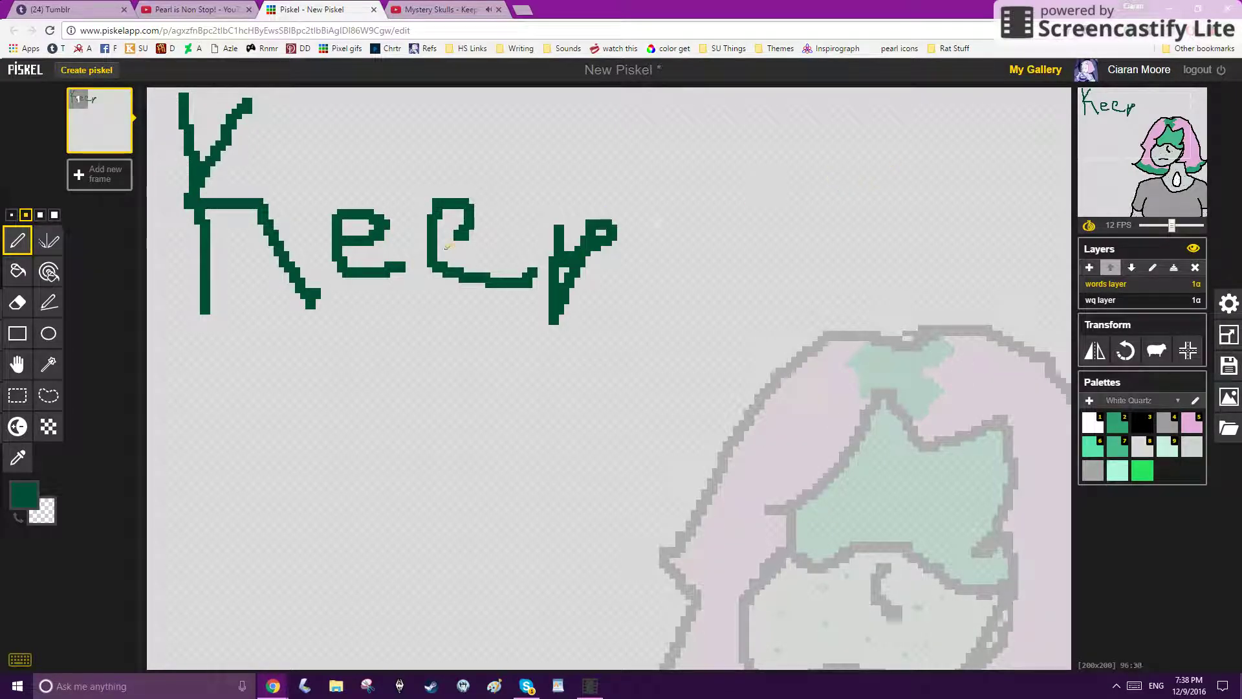
pyautogui.hotkey('ctrl', 'z')
pyautogui.moveTo(580, 203)
pyautogui.mouseDown()
pyautogui.moveTo(581, 243)
pyautogui.moveTo(624, 240)
pyautogui.moveTo(580, 262)
pyautogui.mouseUp()
# Step: Hand-letter a large "It" beside "Keep", above the character's hair
pyautogui.click(1158, 117)
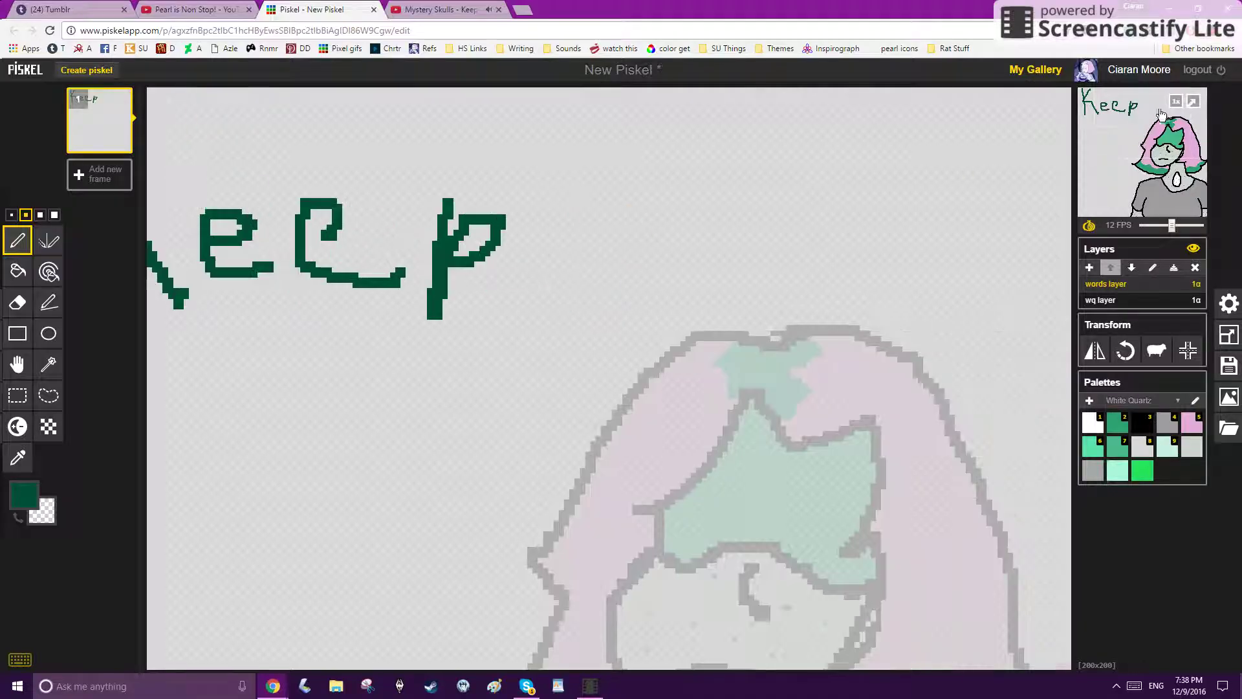
pyautogui.moveTo(594, 111)
pyautogui.mouseDown()
pyautogui.moveTo(729, 111)
pyautogui.moveTo(670, 256)
pyautogui.mouseUp()
pyautogui.moveTo(613, 267); pyautogui.dragTo(802, 241)
pyautogui.moveTo(802, 106)
pyautogui.mouseDown()
pyautogui.moveTo(906, 106)
pyautogui.moveTo(867, 247)
pyautogui.mouseUp()
pyautogui.hotkey('ctrl', 'z')
pyautogui.moveTo(821, 167); pyautogui.dragTo(931, 156)
# Step: Hand-letter the letters T, o, g and e in a downward zigzag beneath "Keep"
pyautogui.moveTo(1190, 100)
pyautogui.mouseDown()
pyautogui.moveTo(1087, 166)
pyautogui.moveTo(1055, 161)
pyautogui.mouseUp()
pyautogui.scroll(-4, 543, 310)
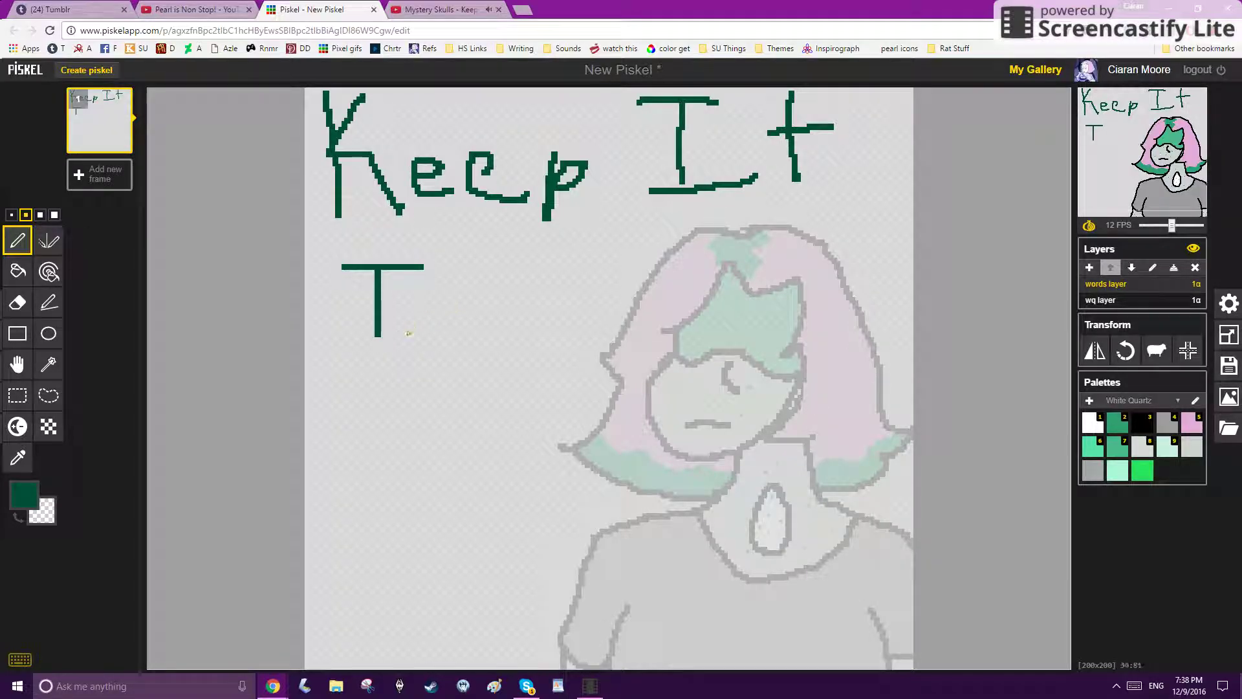
pyautogui.moveTo(420, 333); pyautogui.dragTo(447, 333)
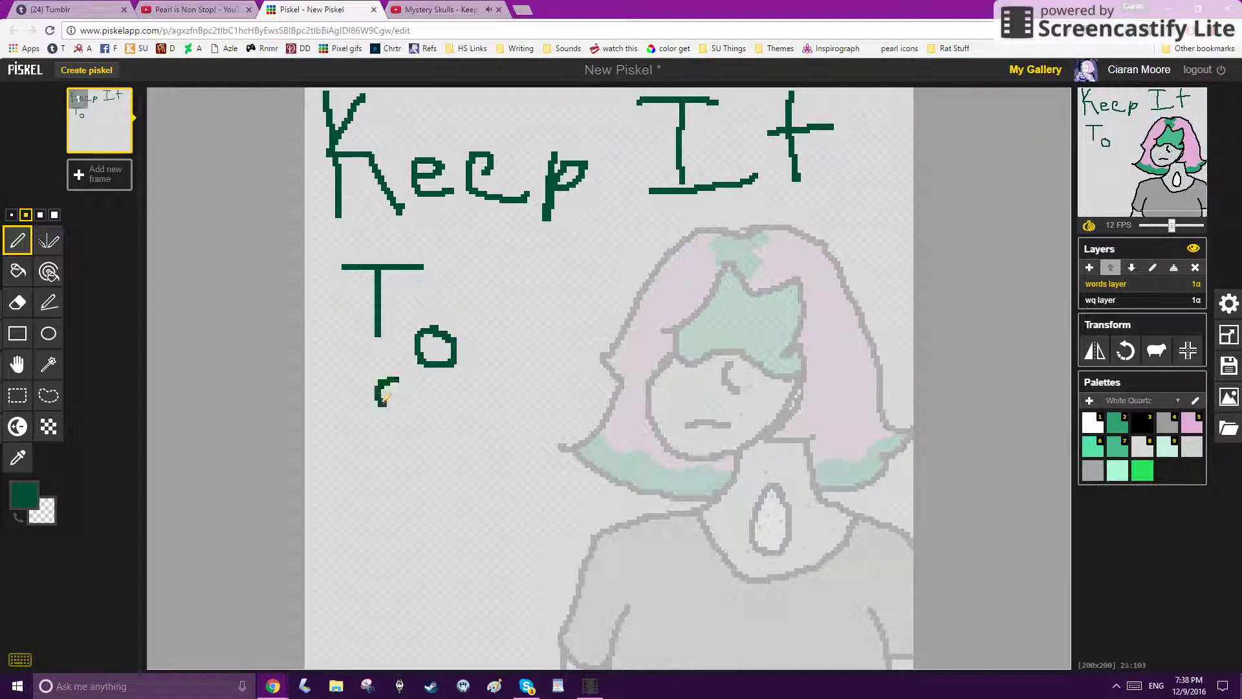
pyautogui.moveTo(383, 399)
pyautogui.mouseDown()
pyautogui.moveTo(409, 379)
pyautogui.moveTo(407, 418)
pyautogui.moveTo(343, 440)
pyautogui.mouseUp()
pyautogui.hotkey('ctrl', 'z')
pyautogui.moveTo(394, 379)
pyautogui.mouseDown()
pyautogui.moveTo(392, 412)
pyautogui.moveTo(403, 381)
pyautogui.moveTo(406, 446)
pyautogui.moveTo(371, 438)
pyautogui.moveTo(469, 461)
pyautogui.moveTo(446, 441)
pyautogui.moveTo(437, 470)
pyautogui.moveTo(466, 482)
pyautogui.mouseUp()
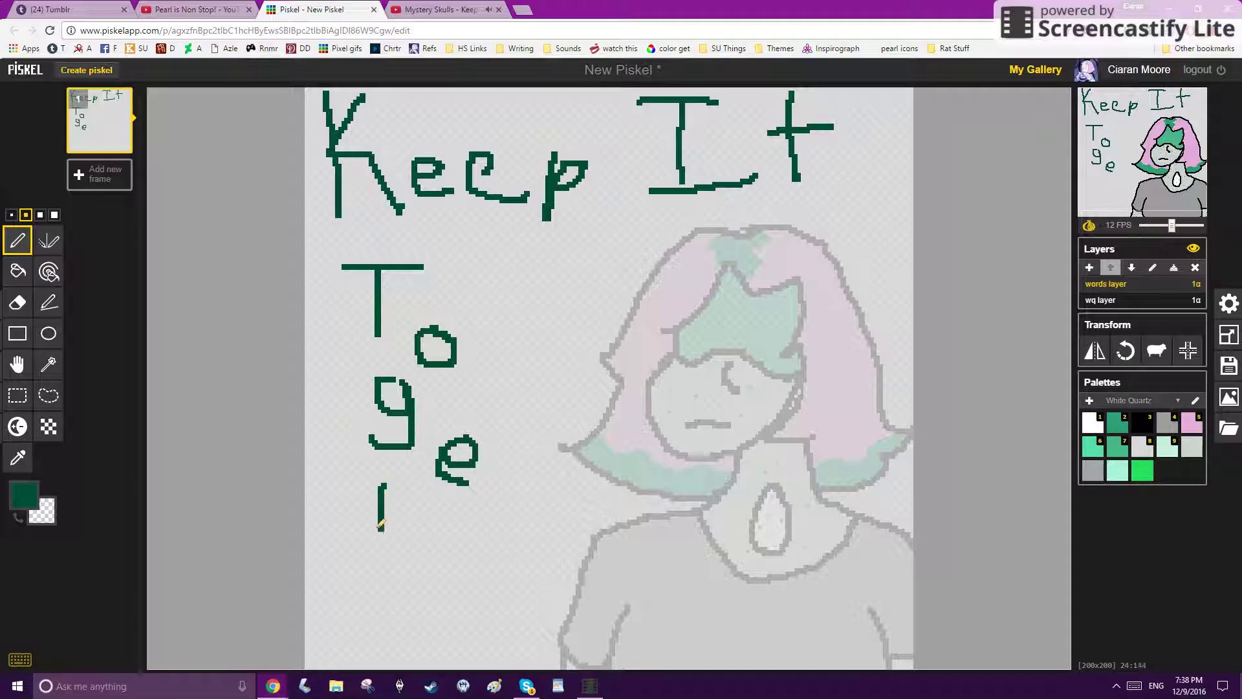
# Step: Continue the zigzag lettering down to the canvas's lower edge with t, h, e and r, and undo the r
pyautogui.moveTo(361, 518)
pyautogui.mouseDown()
pyautogui.moveTo(406, 520)
pyautogui.moveTo(419, 590)
pyautogui.moveTo(445, 563)
pyautogui.mouseUp()
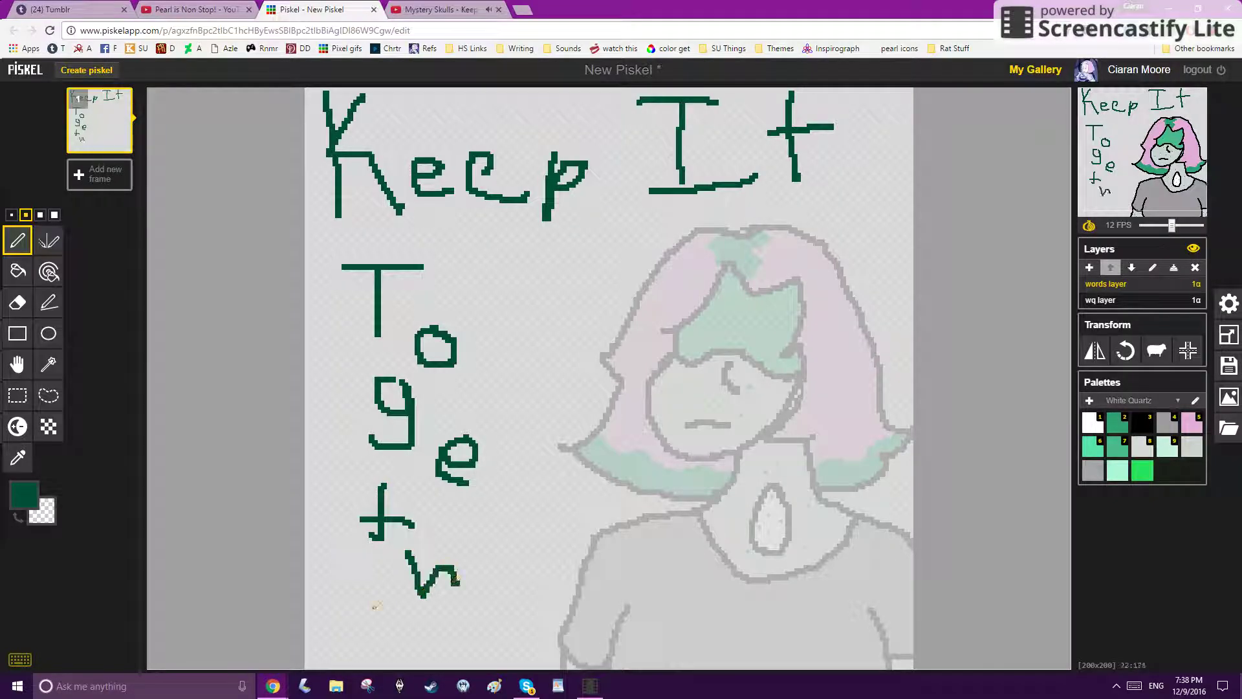
pyautogui.moveTo(385, 613); pyautogui.dragTo(392, 656)
pyautogui.moveTo(436, 662); pyautogui.dragTo(442, 629)
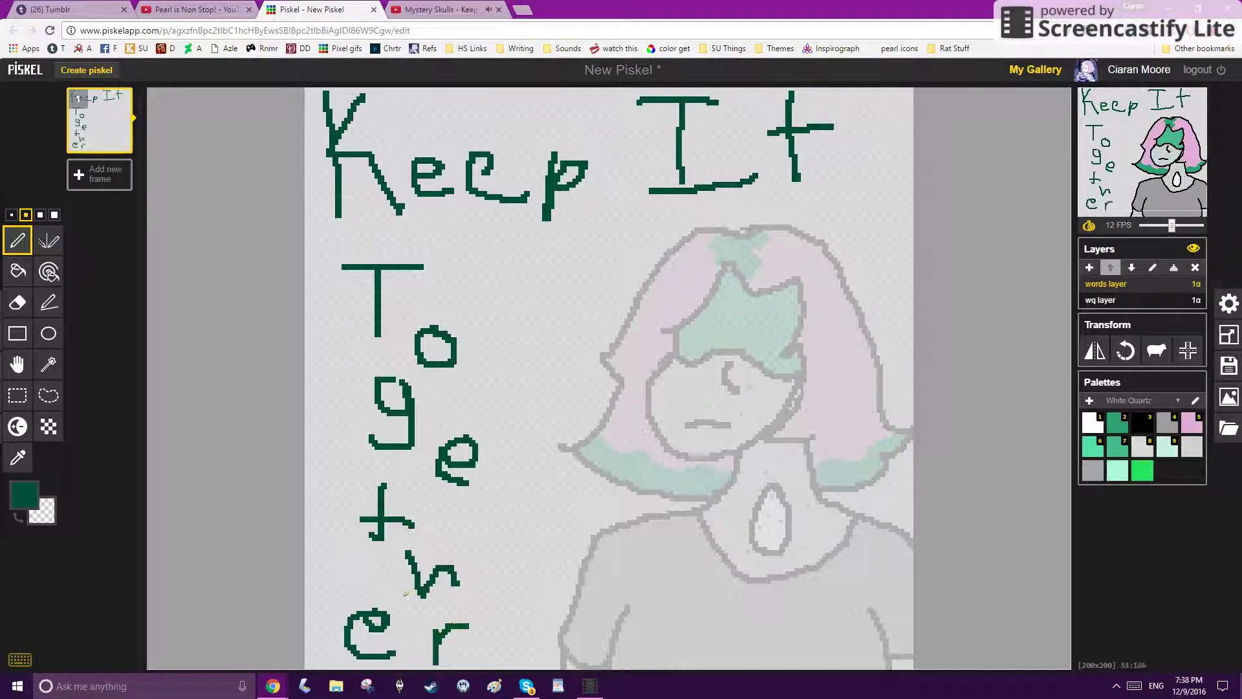
pyautogui.hotkey('ctrl', 'z')
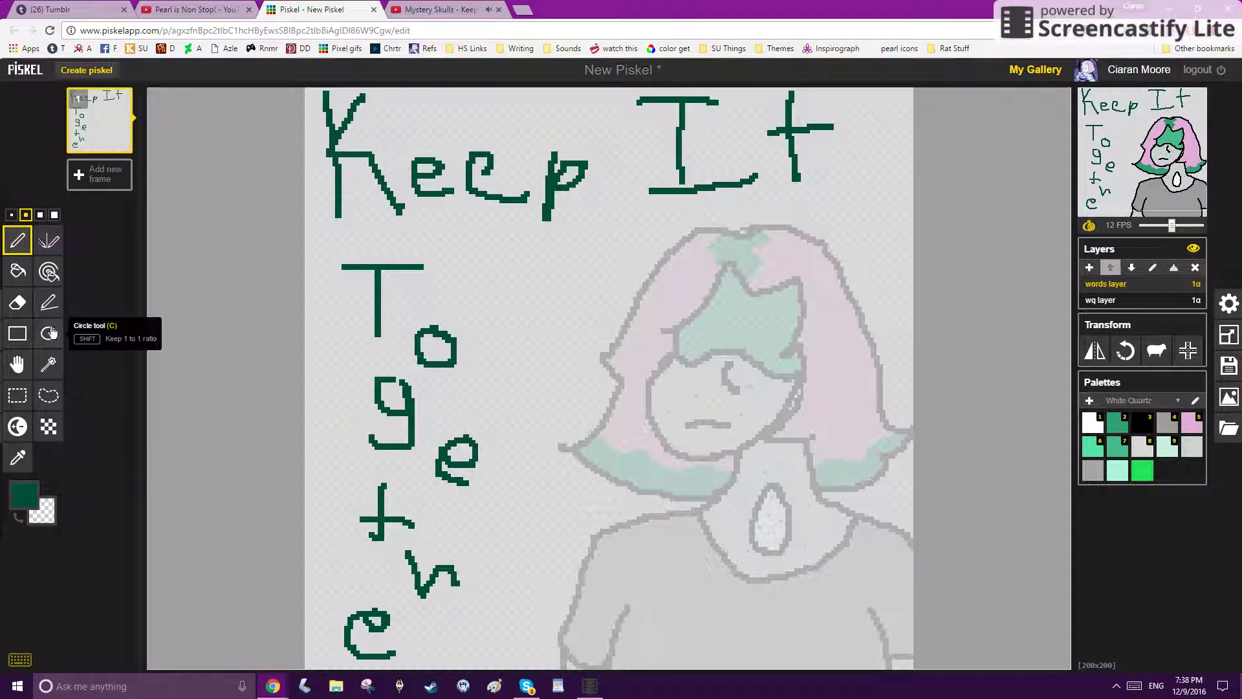
# Step: Try to shift the zigzag lettering upward with a rectangular selection, then undo back past the lowest e
pyautogui.click(18, 364)
pyautogui.moveTo(383, 272)
pyautogui.mouseDown()
pyautogui.moveTo(386, 281)
pyautogui.moveTo(384, 272)
pyautogui.mouseUp()
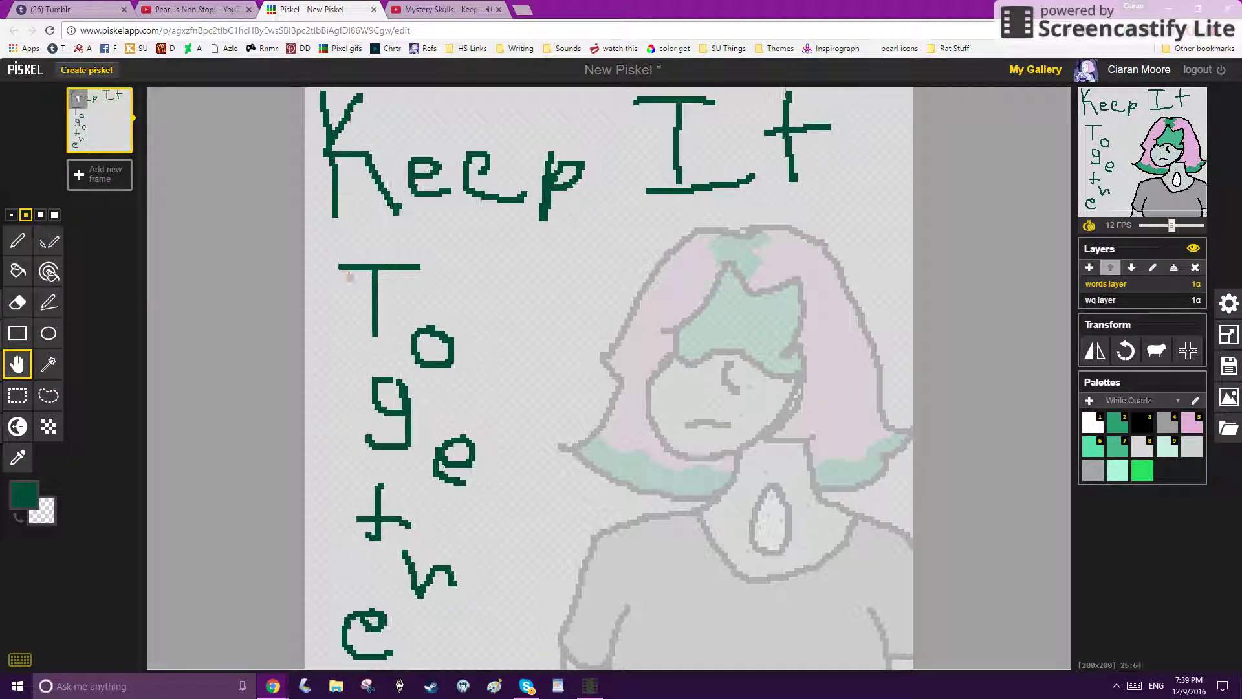
pyautogui.click(15, 398)
pyautogui.moveTo(314, 238); pyautogui.dragTo(494, 657)
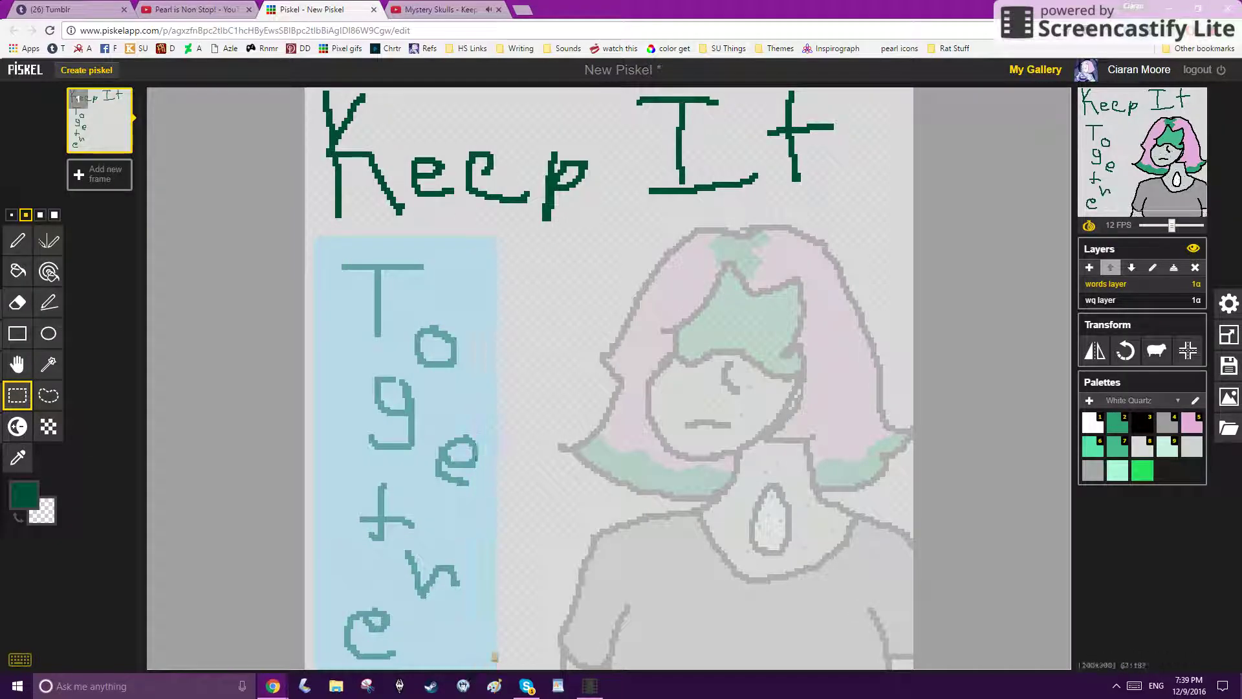
pyautogui.moveTo(429, 543); pyautogui.dragTo(429, 516)
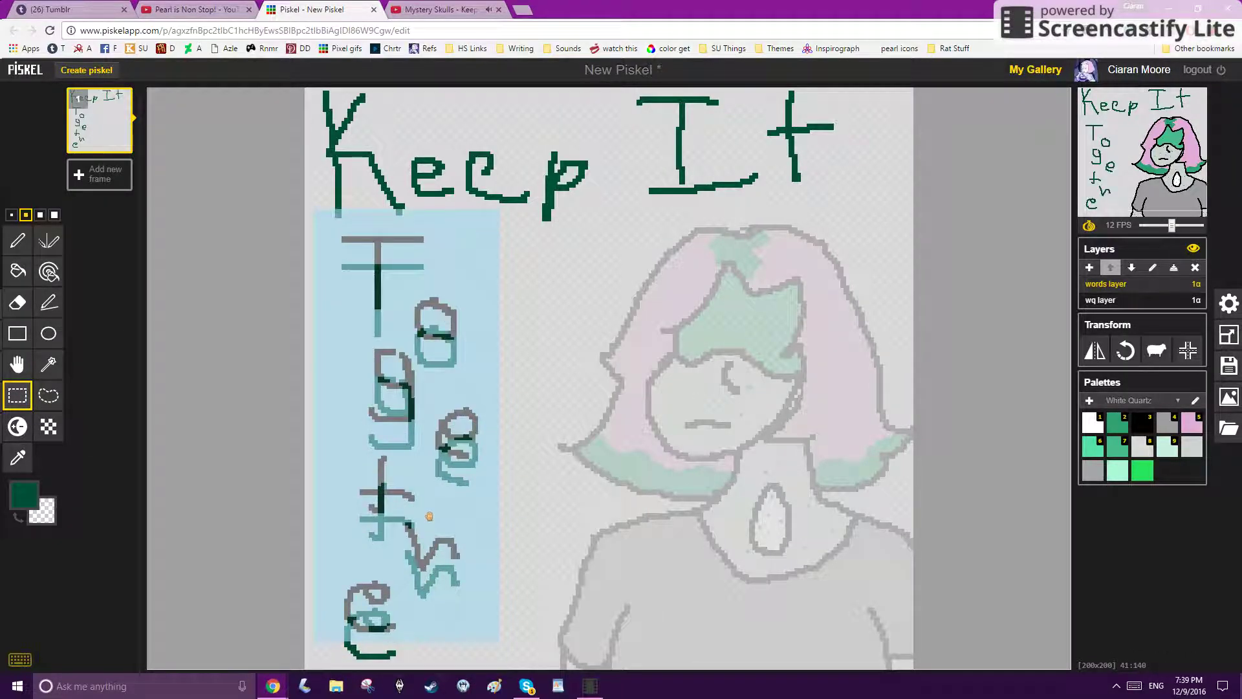
pyautogui.hotkey('ctrl', 'z')
pyautogui.click(255, 456)
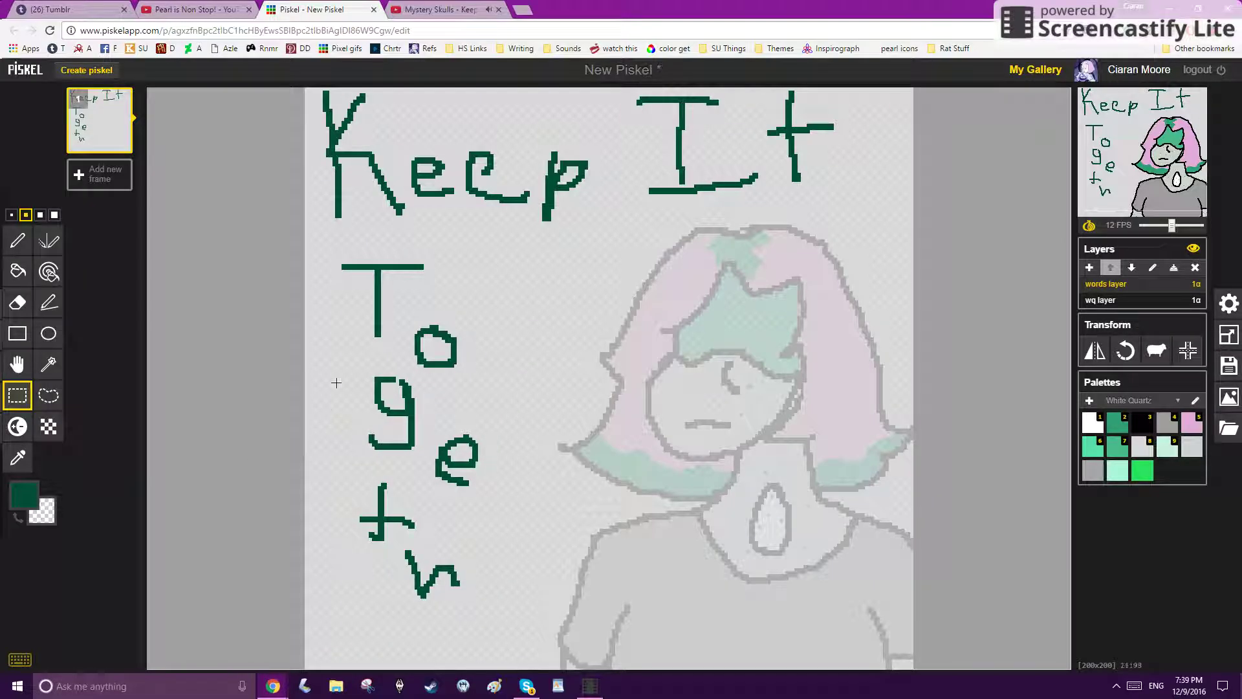
# Step: Move the zigzag lettering up closer beneath "Keep" and hand-letter the final e and r below it
pyautogui.moveTo(329, 238); pyautogui.dragTo(497, 633)
pyautogui.press('Delete')
pyautogui.hotkey('ctrl', 'v')
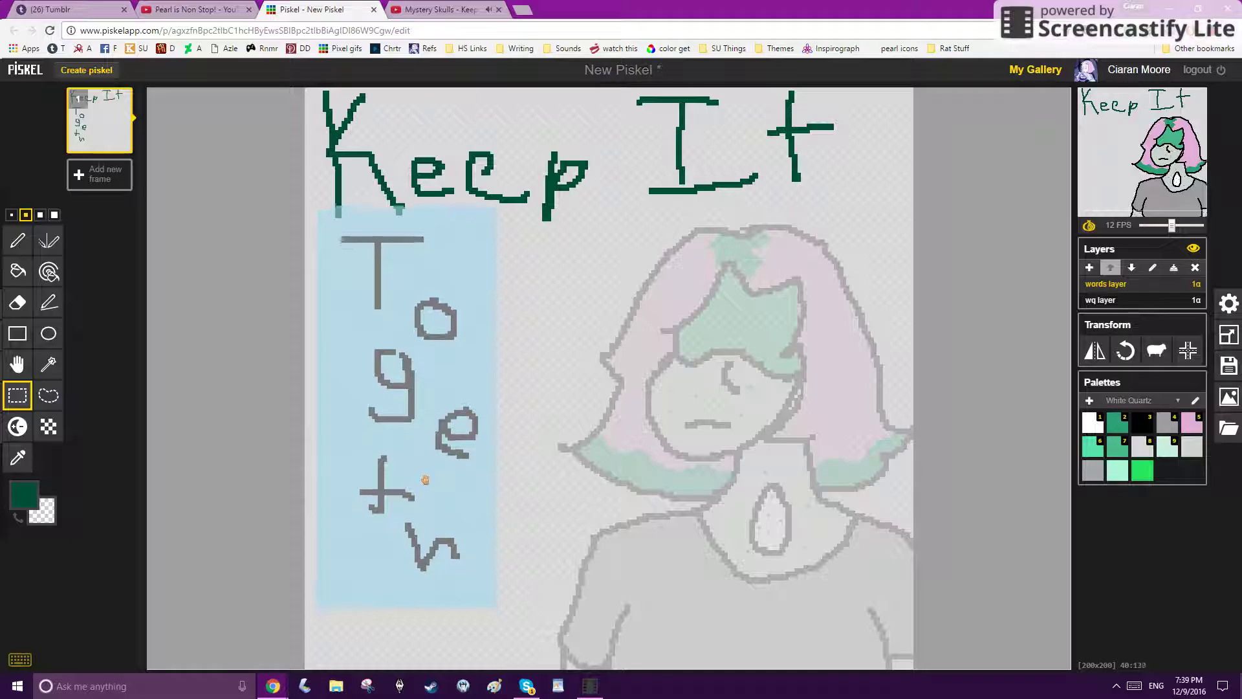
pyautogui.click(221, 440)
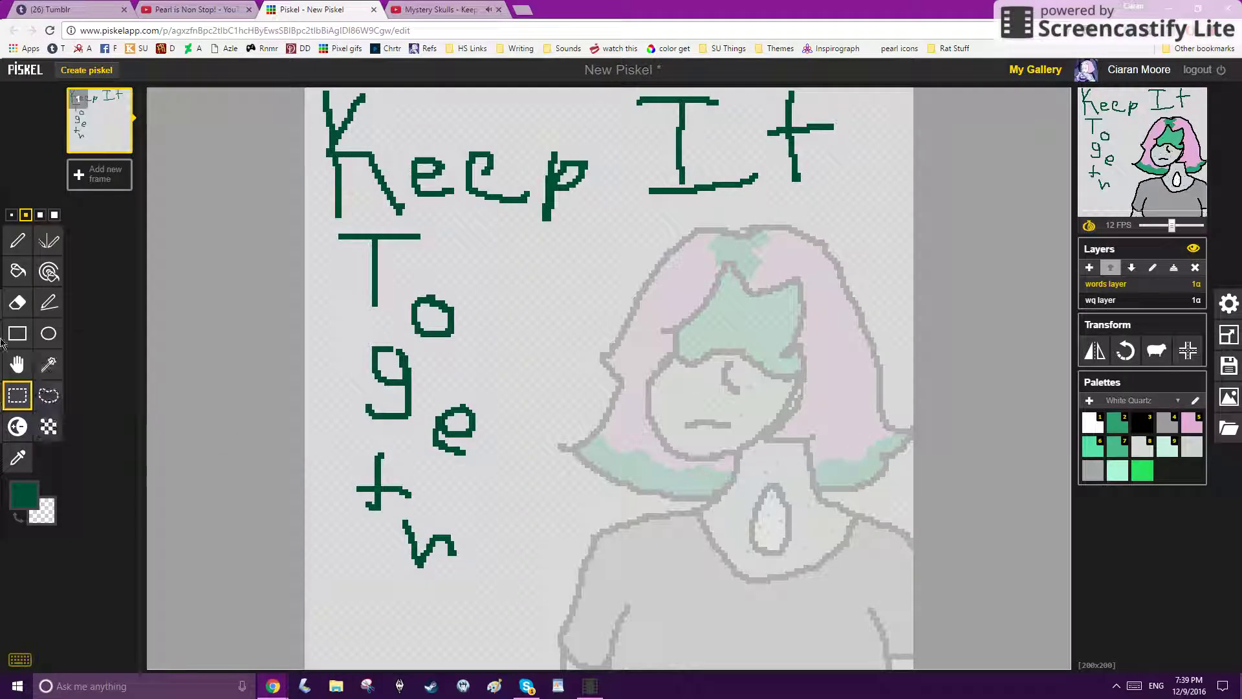
pyautogui.click(18, 240)
pyautogui.moveTo(378, 577)
pyautogui.mouseDown()
pyautogui.moveTo(386, 616)
pyautogui.moveTo(428, 653)
pyautogui.moveTo(451, 615)
pyautogui.mouseUp()
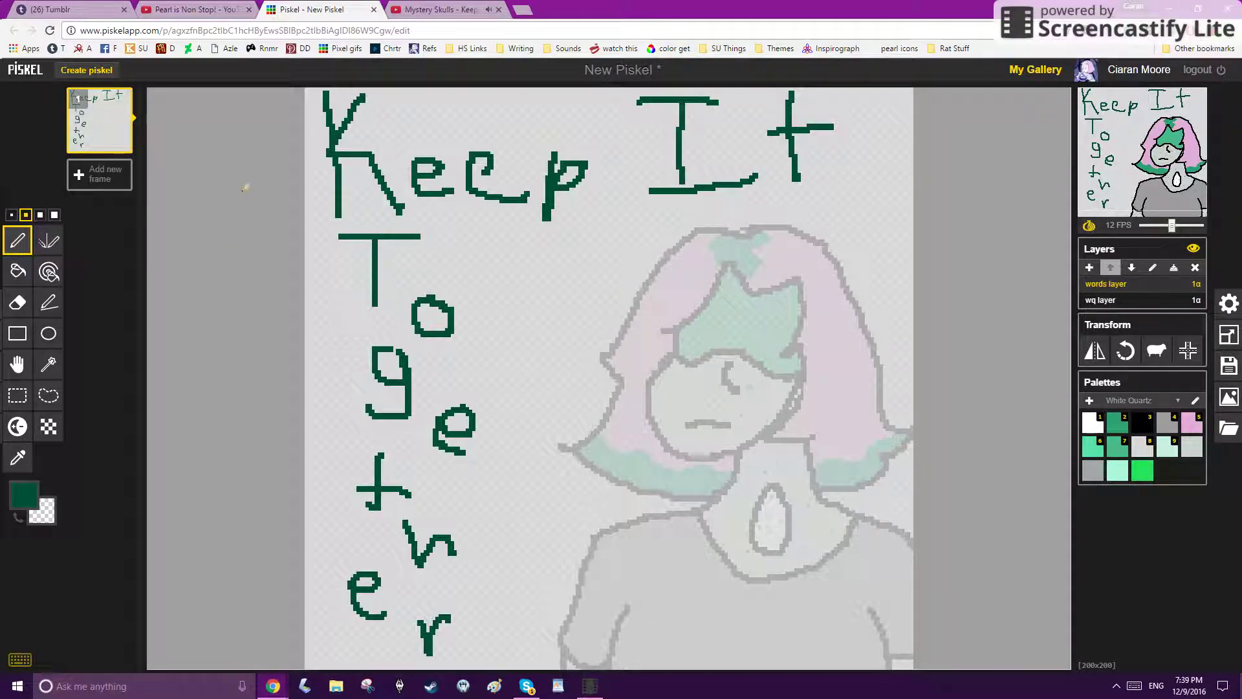
# Step: Duplicate the first frame and shift the lettering slightly downward on the copy
pyautogui.click(122, 142)
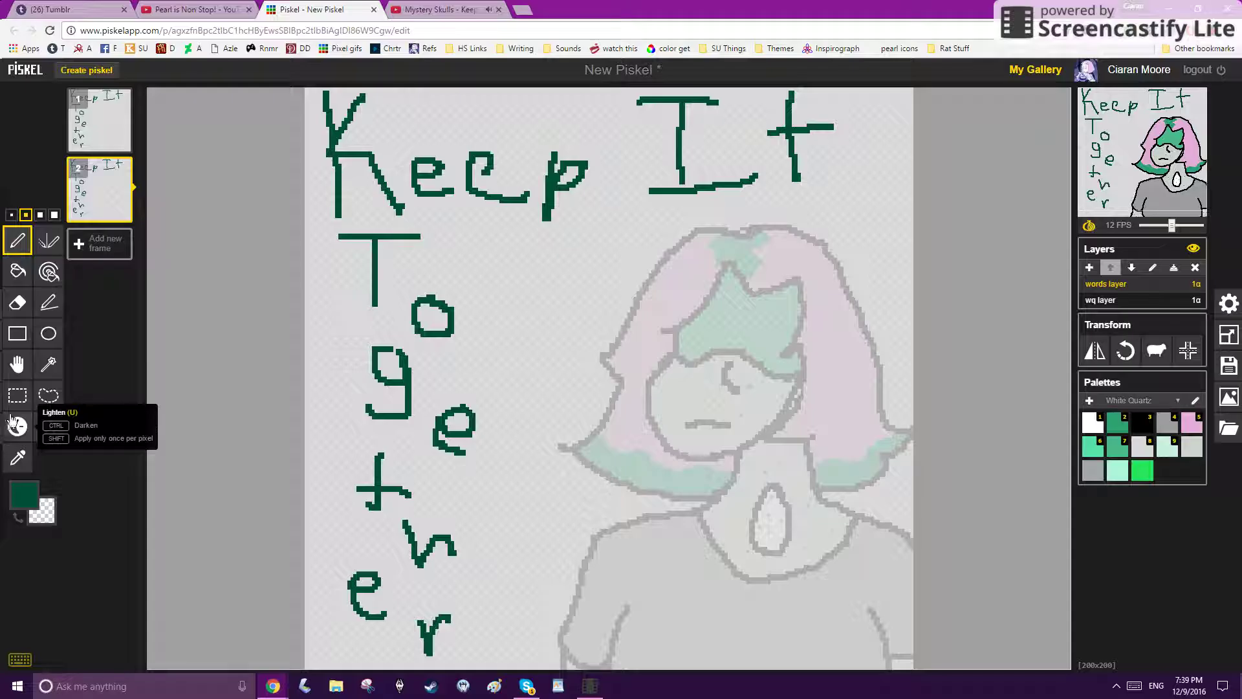
pyautogui.click(18, 395)
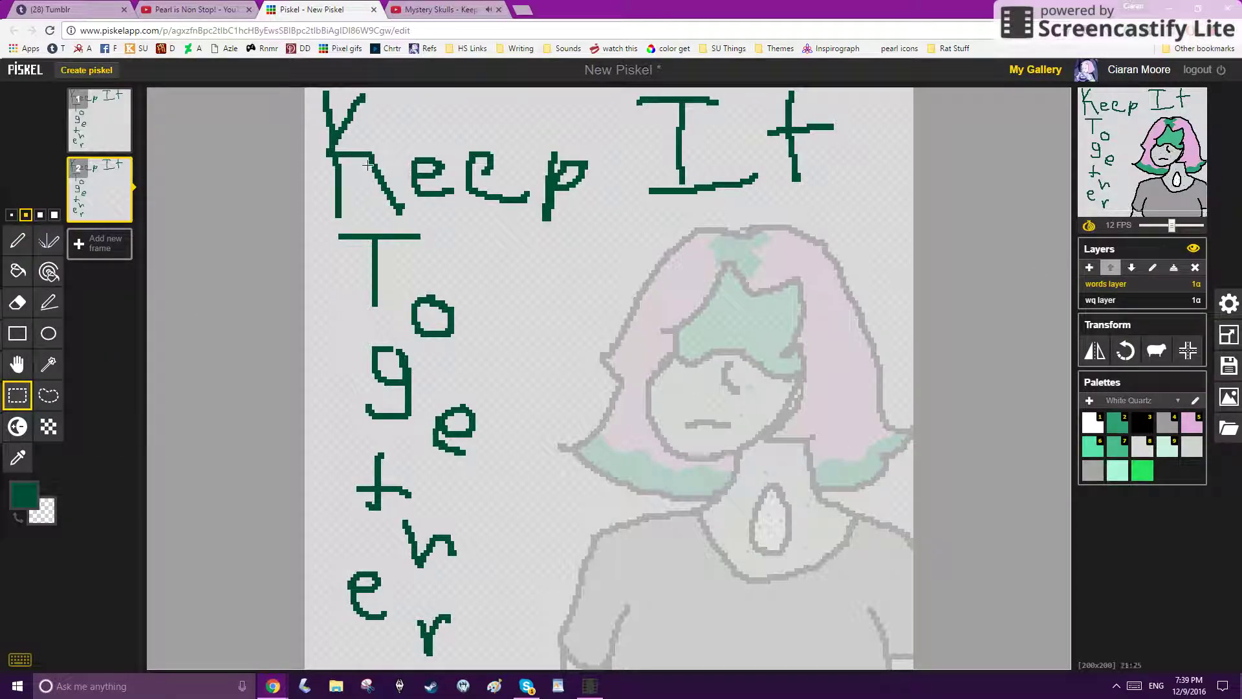
pyautogui.click(17, 364)
pyautogui.moveTo(373, 168); pyautogui.dragTo(373, 178)
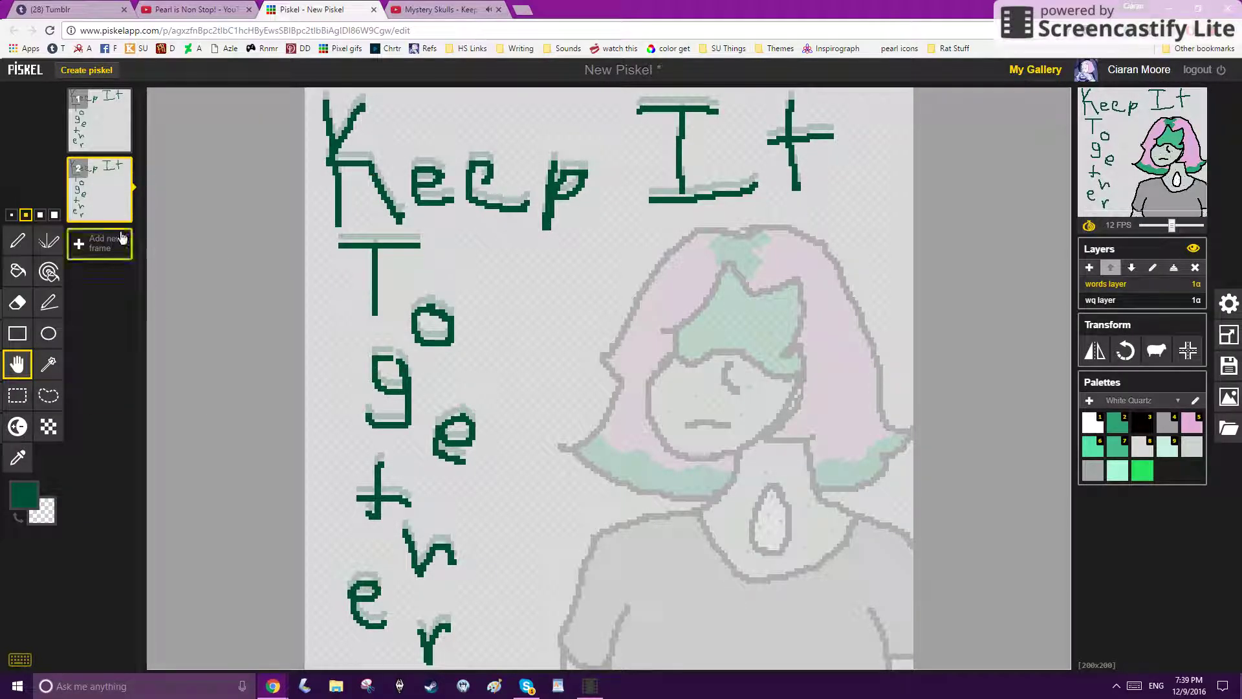
# Step: Duplicate the first frame and reorder the copy so it becomes the third frame
pyautogui.click(120, 212)
pyautogui.click(121, 169)
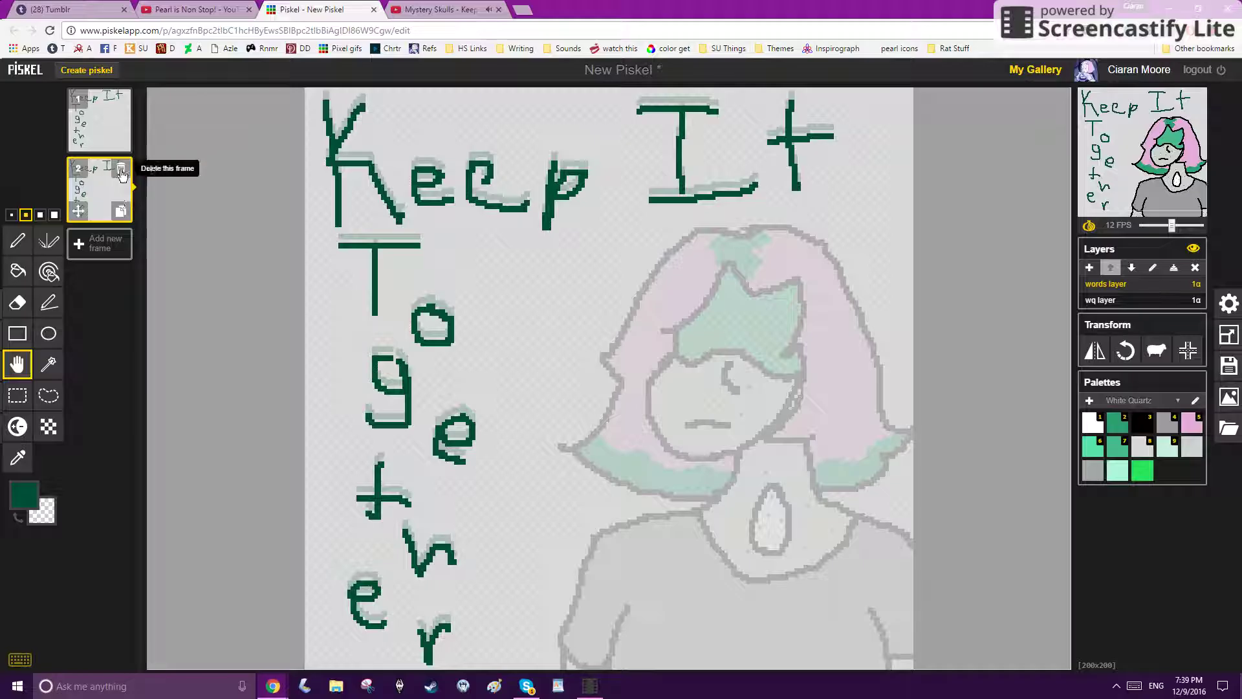
pyautogui.click(121, 142)
pyautogui.moveTo(88, 181); pyautogui.dragTo(86, 248)
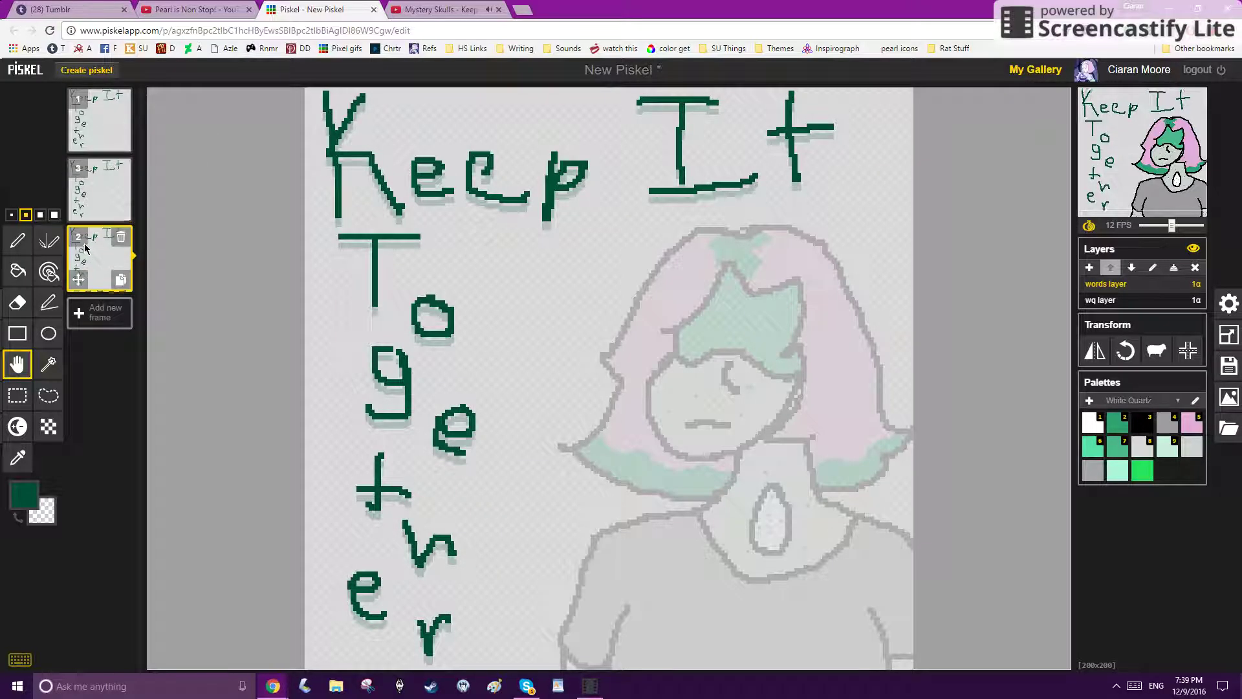
# Step: Duplicate the third frame as a fourth, shift its lettering slightly upward, and set the animation speed to 2 FPS
pyautogui.click(120, 279)
pyautogui.moveTo(377, 170); pyautogui.dragTo(377, 161)
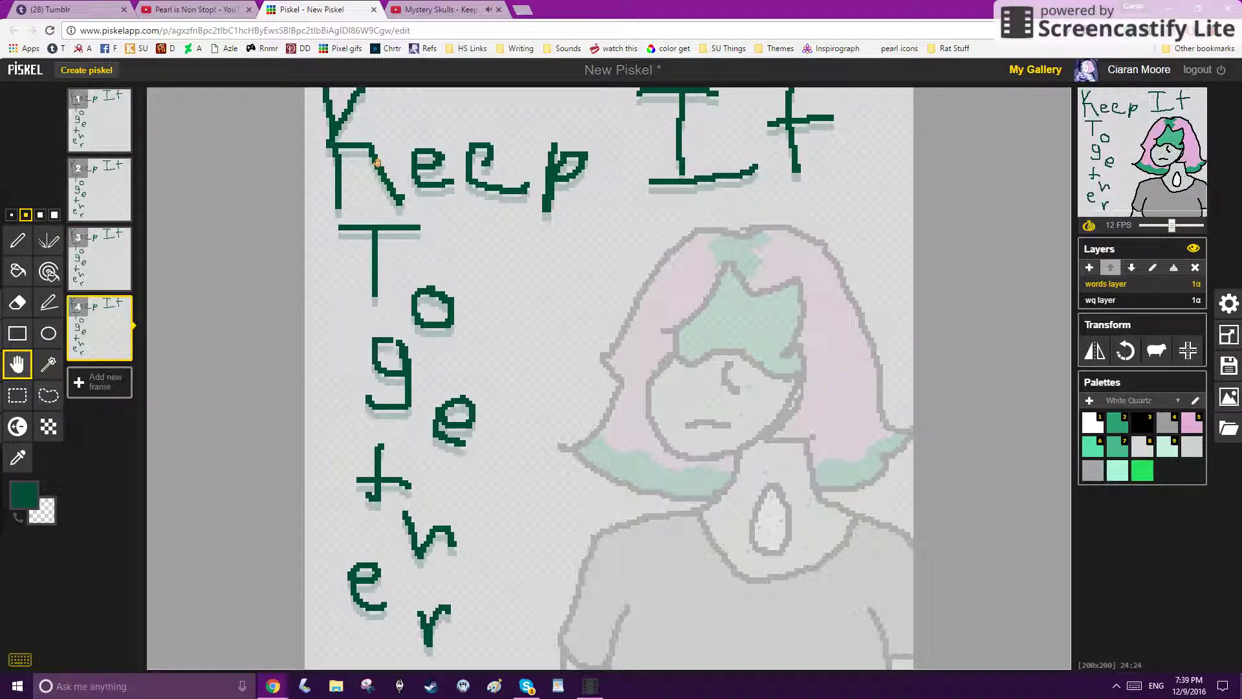
pyautogui.click(1154, 226)
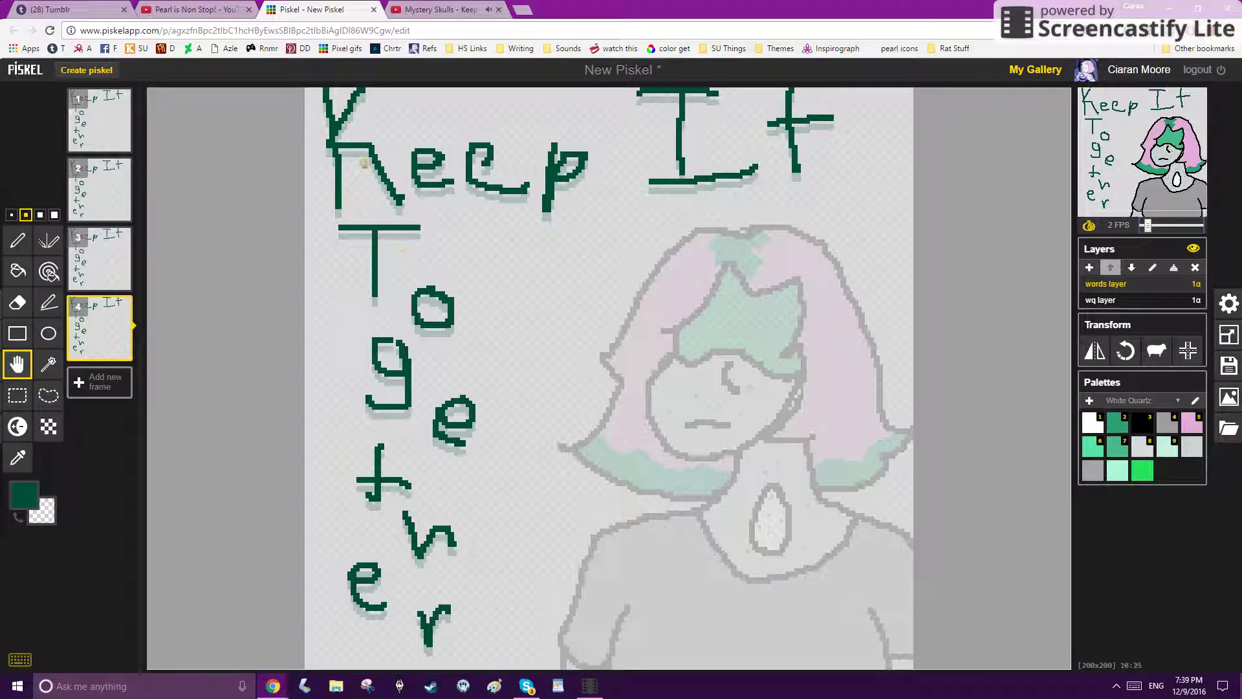
pyautogui.moveTo(369, 145); pyautogui.dragTo(368, 148)
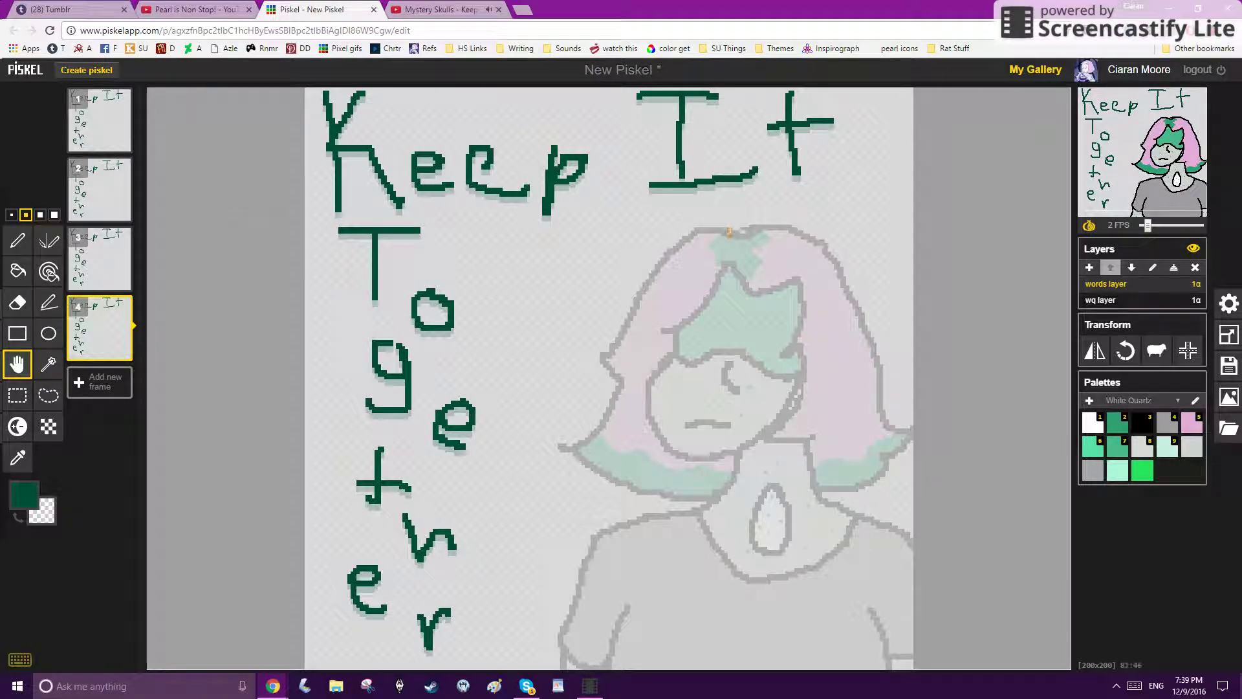
# Step: Title the sprite "keep it together -- basic", make it public, and save it to the online gallery
pyautogui.click(1228, 366)
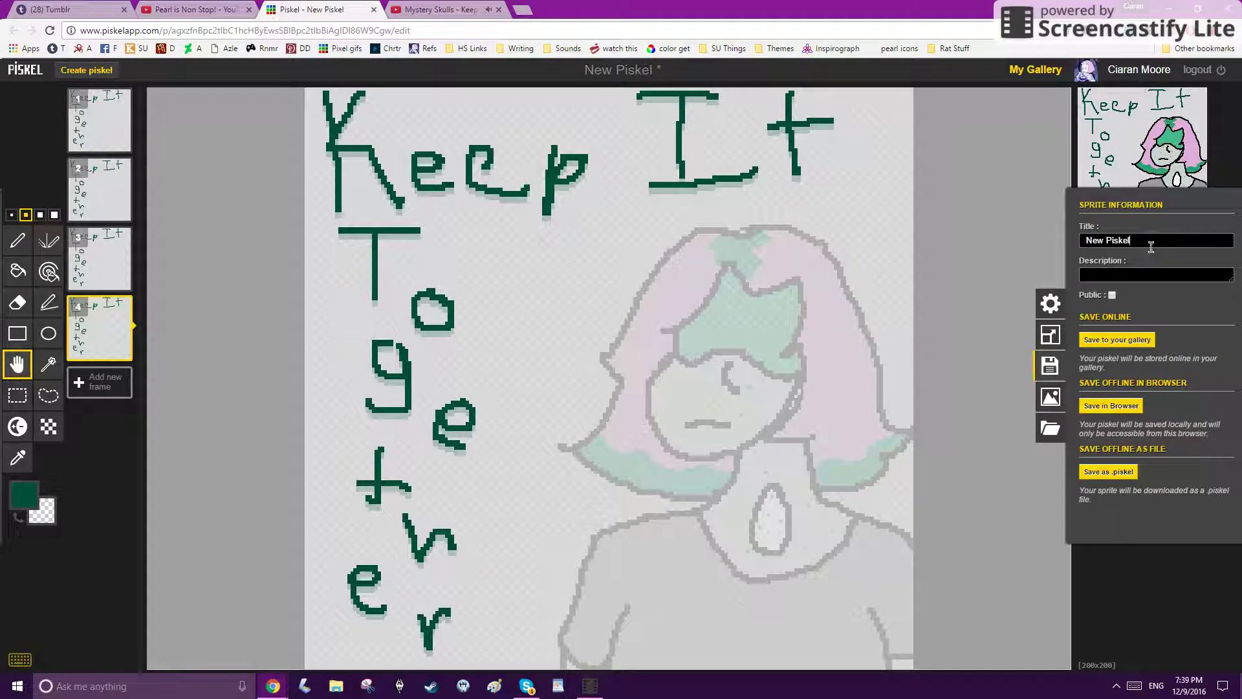
pyautogui.write('keep it together -- basic')
pyautogui.click(1117, 339)
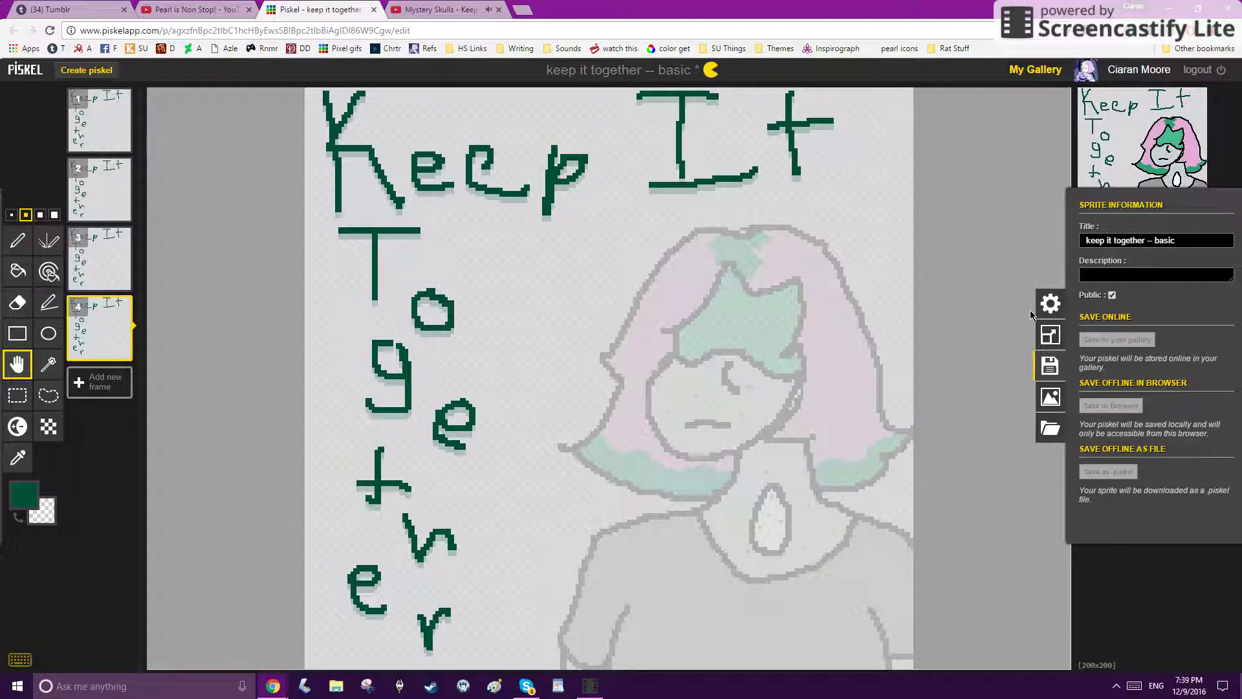
pyautogui.click(991, 227)
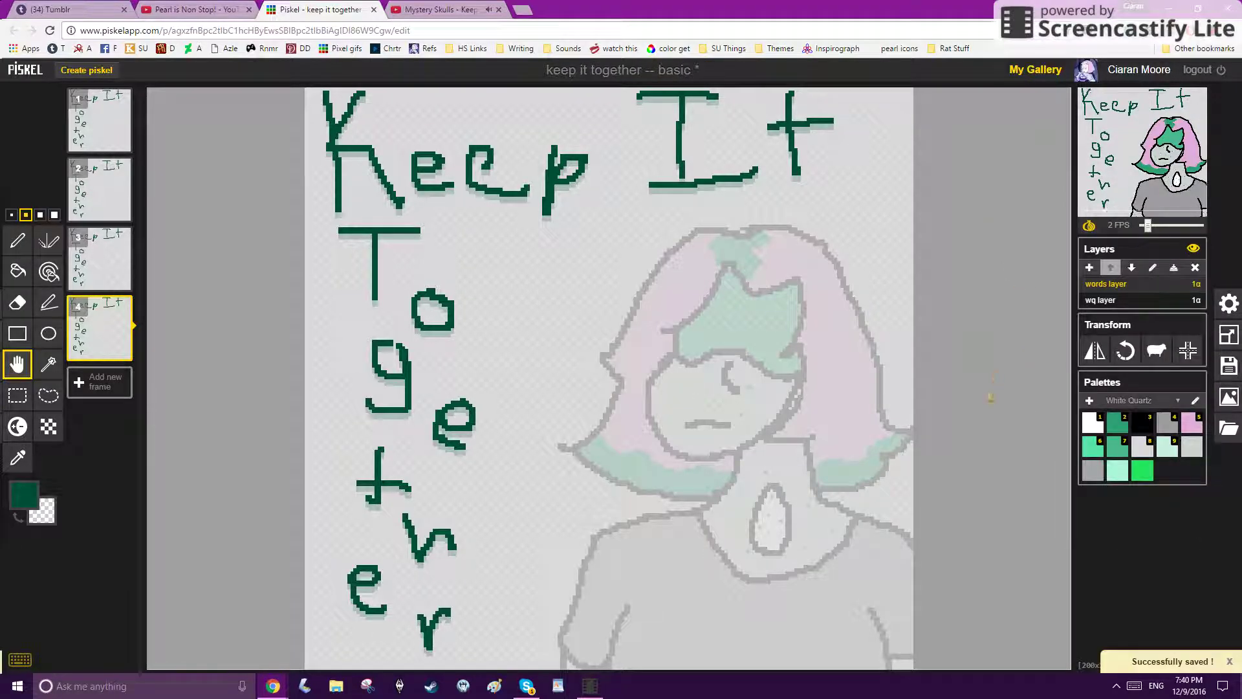
# Step: On the wq layer of frame 4, draw two slanted light green strokes across the green shape above the character's face
pyautogui.click(1107, 305)
pyautogui.scroll(7, 933, 372)
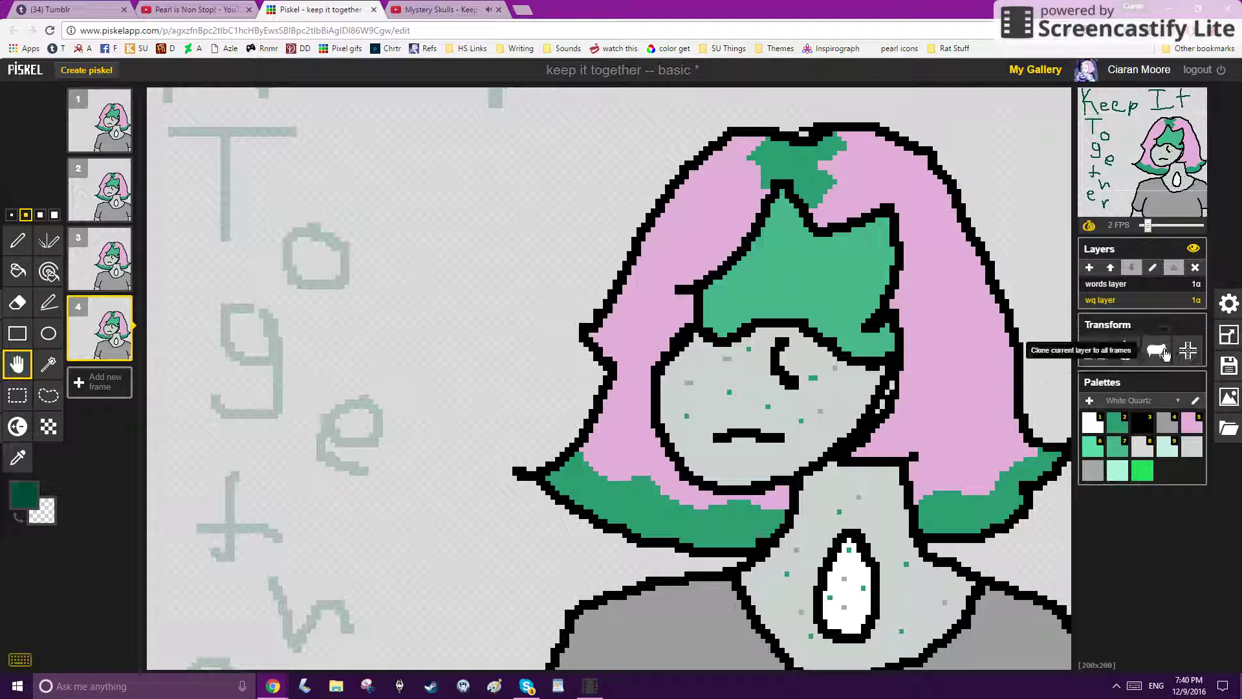
pyautogui.click(1141, 471)
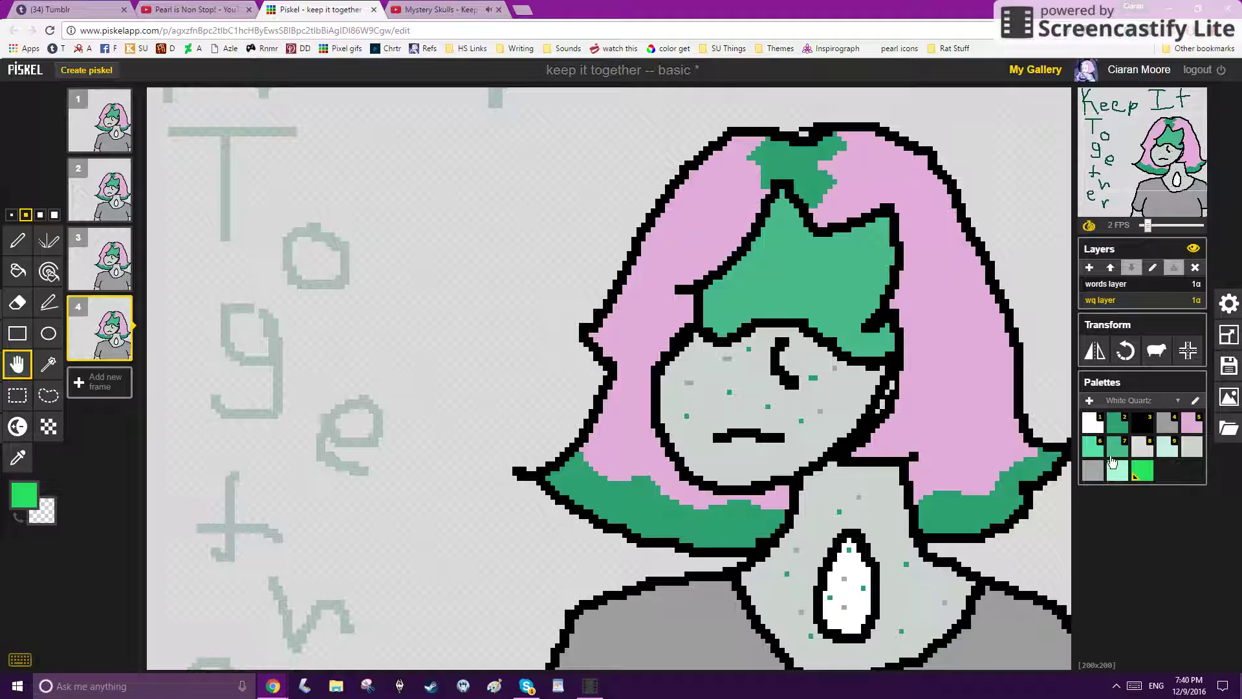
pyautogui.click(1093, 446)
pyautogui.click(17, 241)
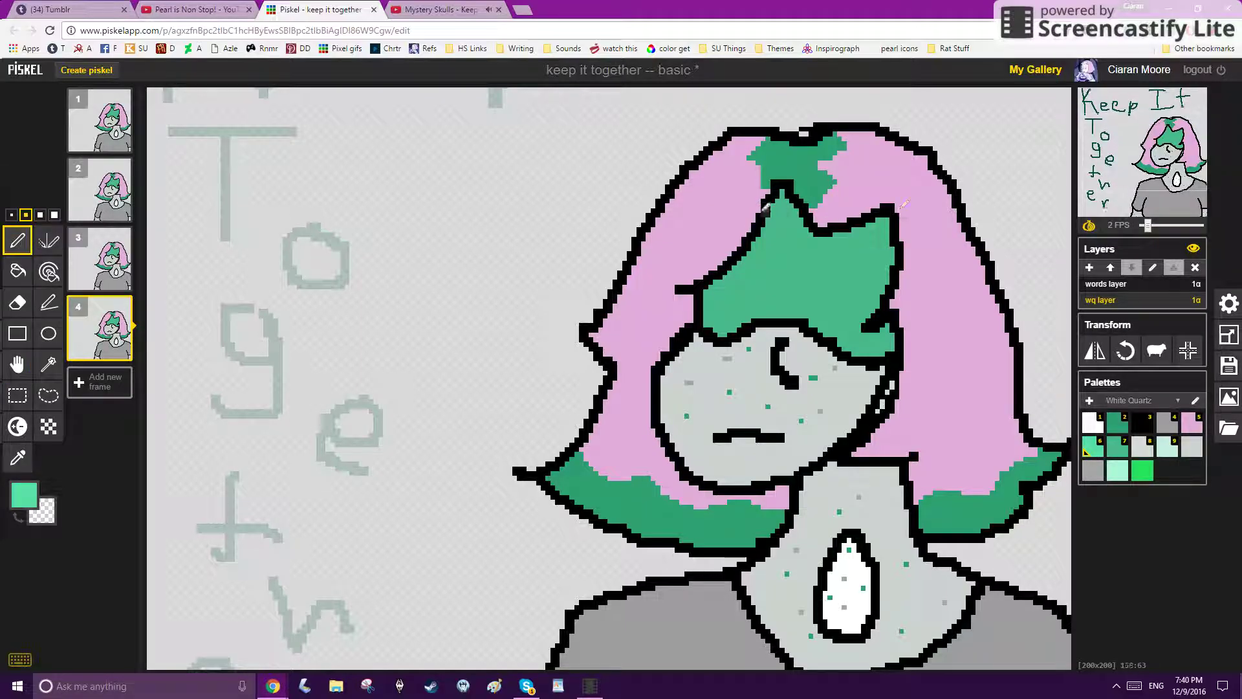
pyautogui.moveTo(792, 211); pyautogui.dragTo(759, 298)
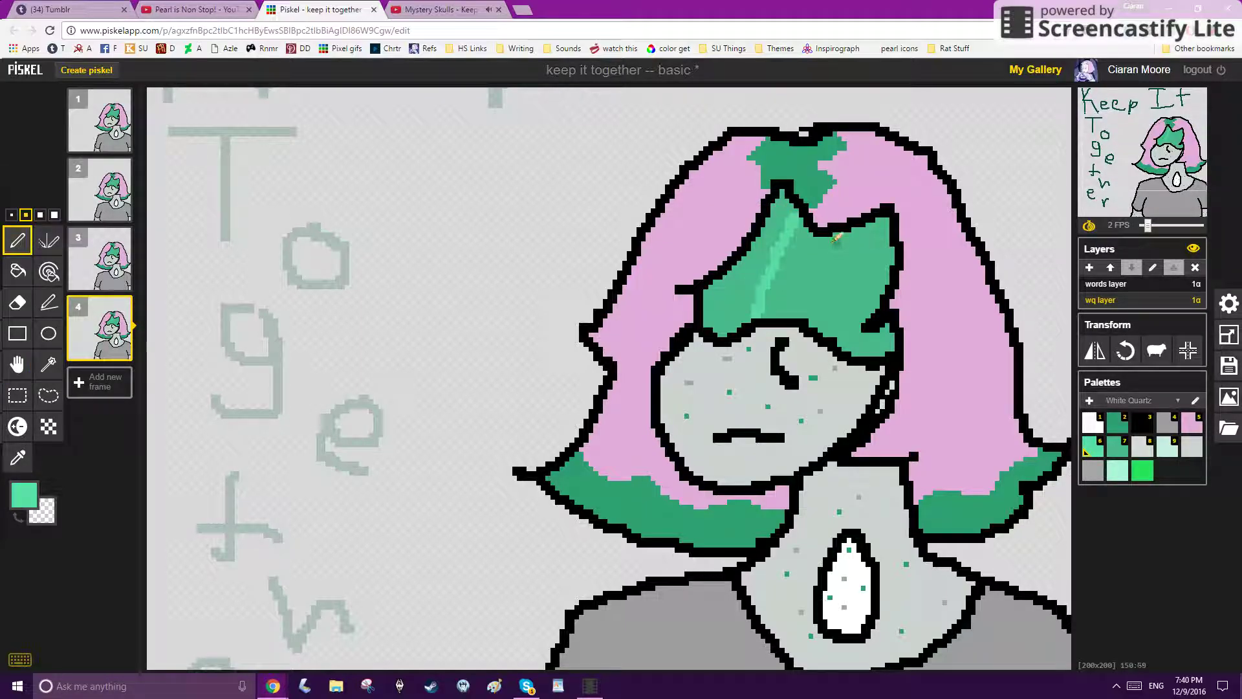
pyautogui.moveTo(832, 242)
pyautogui.mouseDown()
pyautogui.moveTo(808, 304)
pyautogui.moveTo(784, 317)
pyautogui.mouseUp()
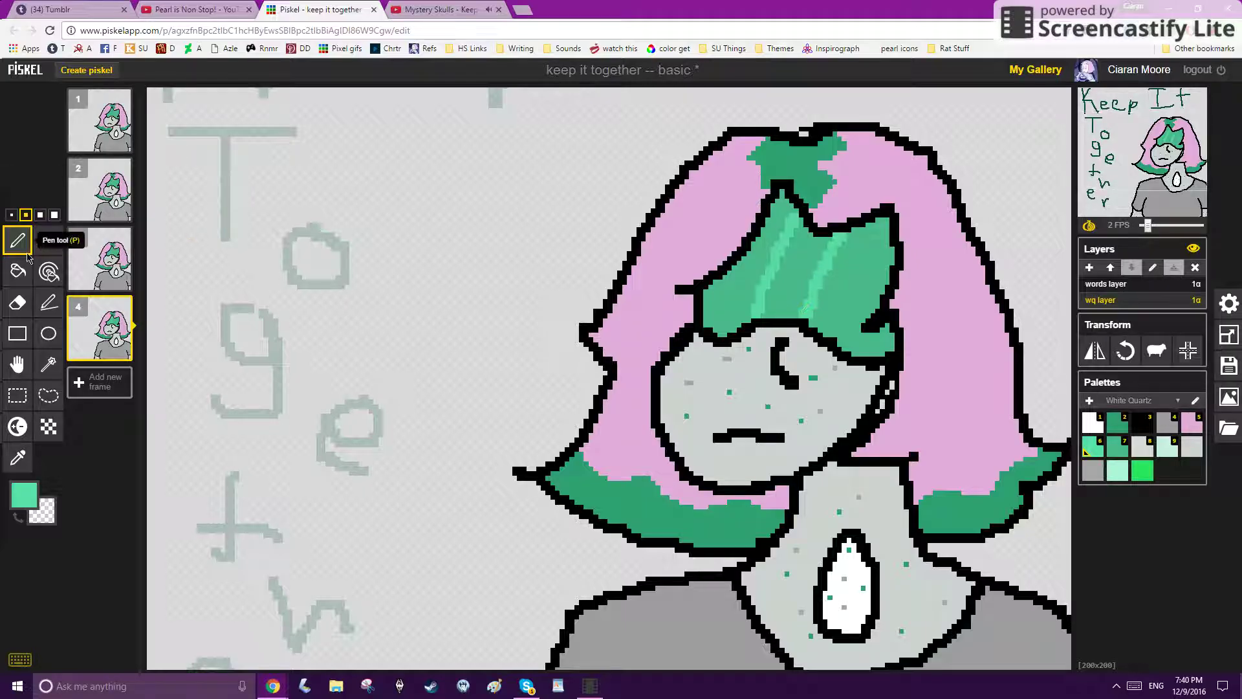
# Step: Fill the area between the two slanted strokes with the same light green and save the sprite to the gallery
pyautogui.click(18, 271)
pyautogui.click(805, 257)
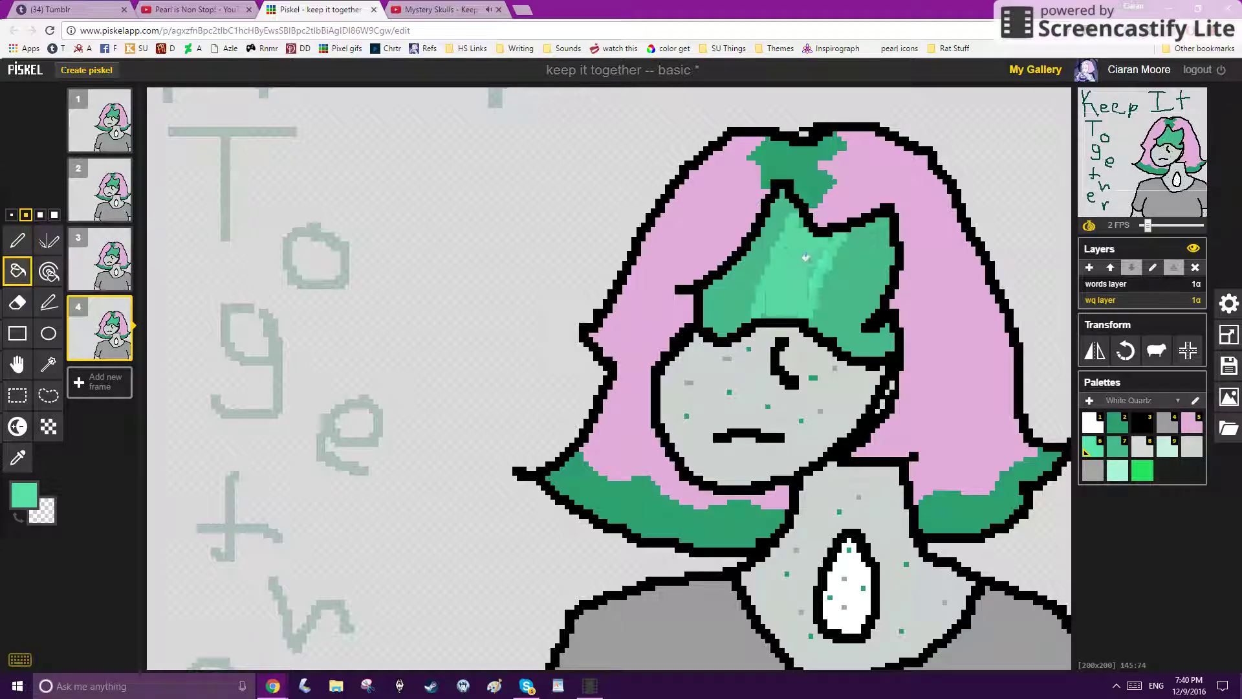
pyautogui.click(1229, 366)
pyautogui.click(1117, 340)
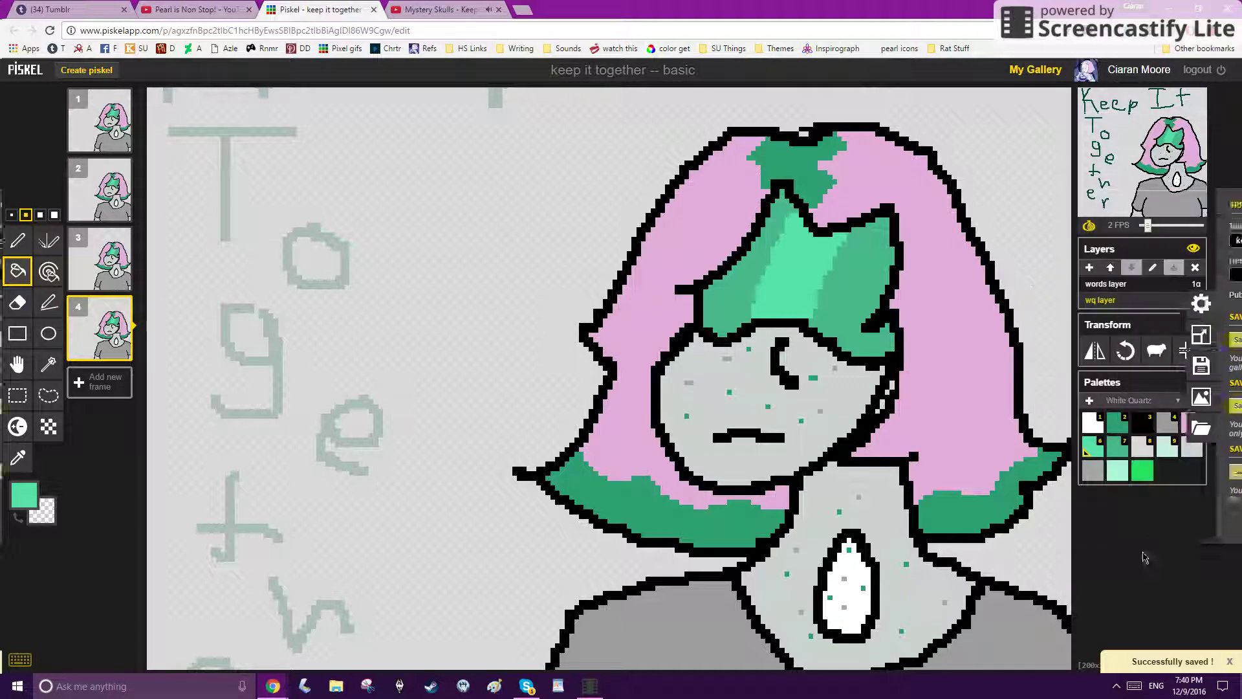